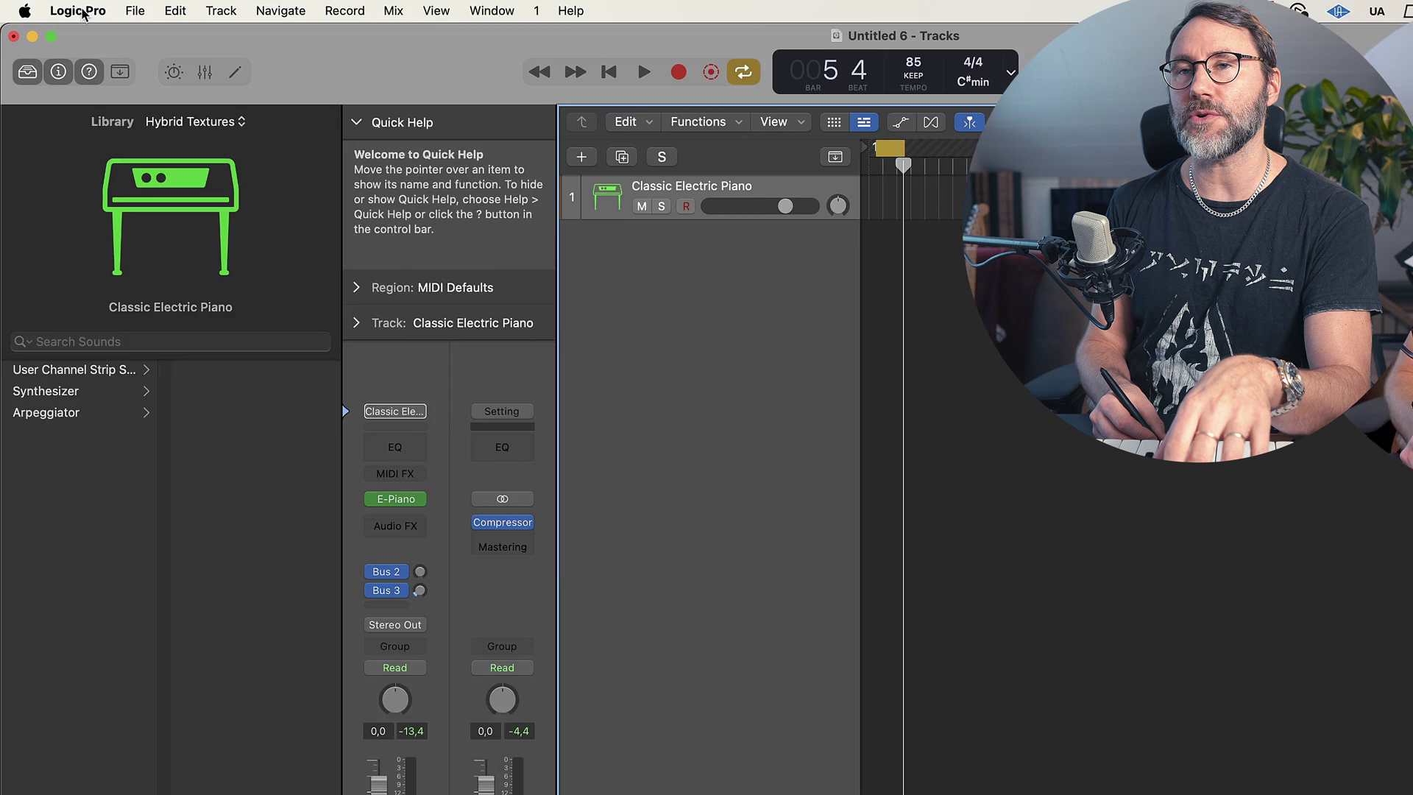
Open the Sound Library Manager, select all Sound Packs for installation, review the list and cancel.
{"action": "left_click", "coordinate": [62, 10]}
{"action": "mouse_move", "coordinate": [147, 181]}
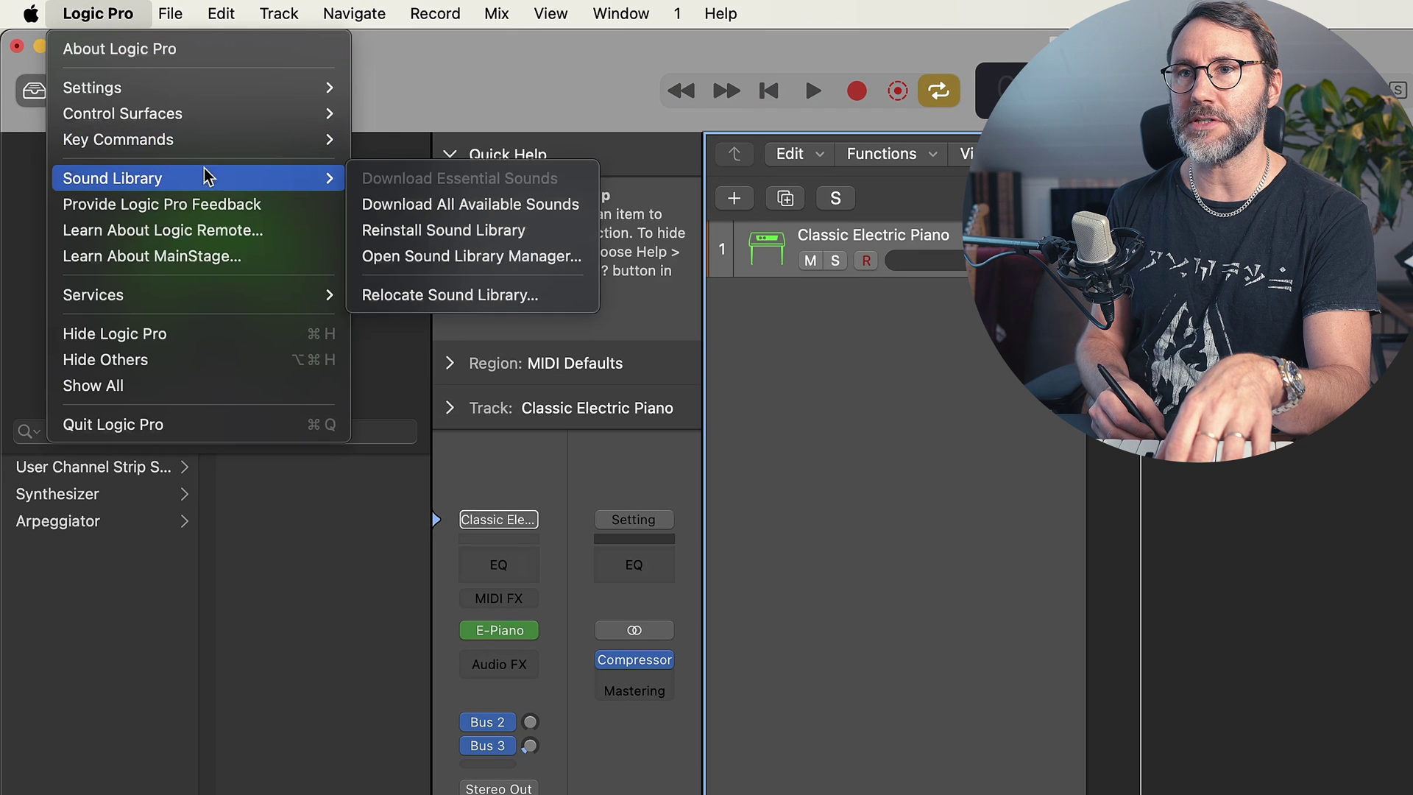
{"action": "left_click", "coordinate": [522, 265]}
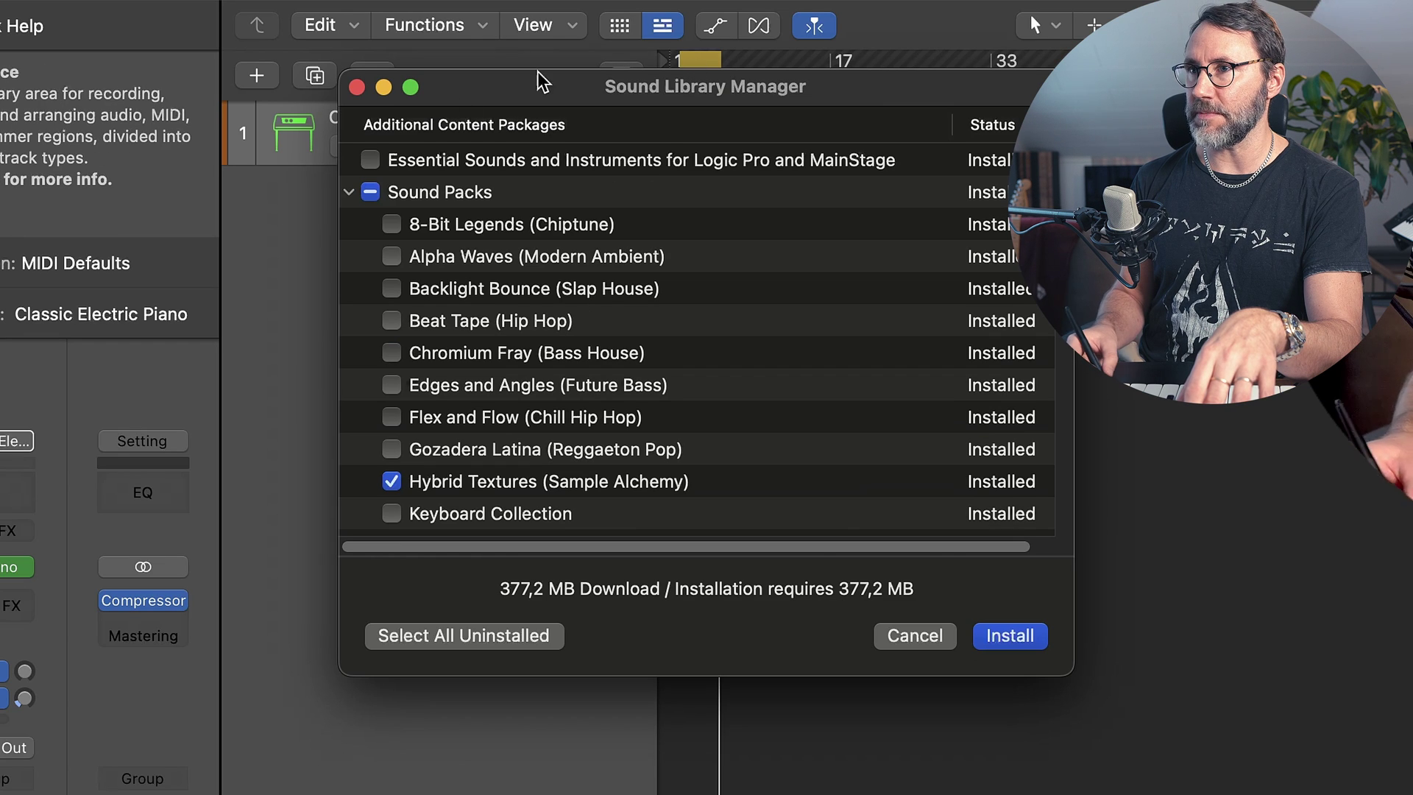
{"action": "left_click", "coordinate": [370, 192]}
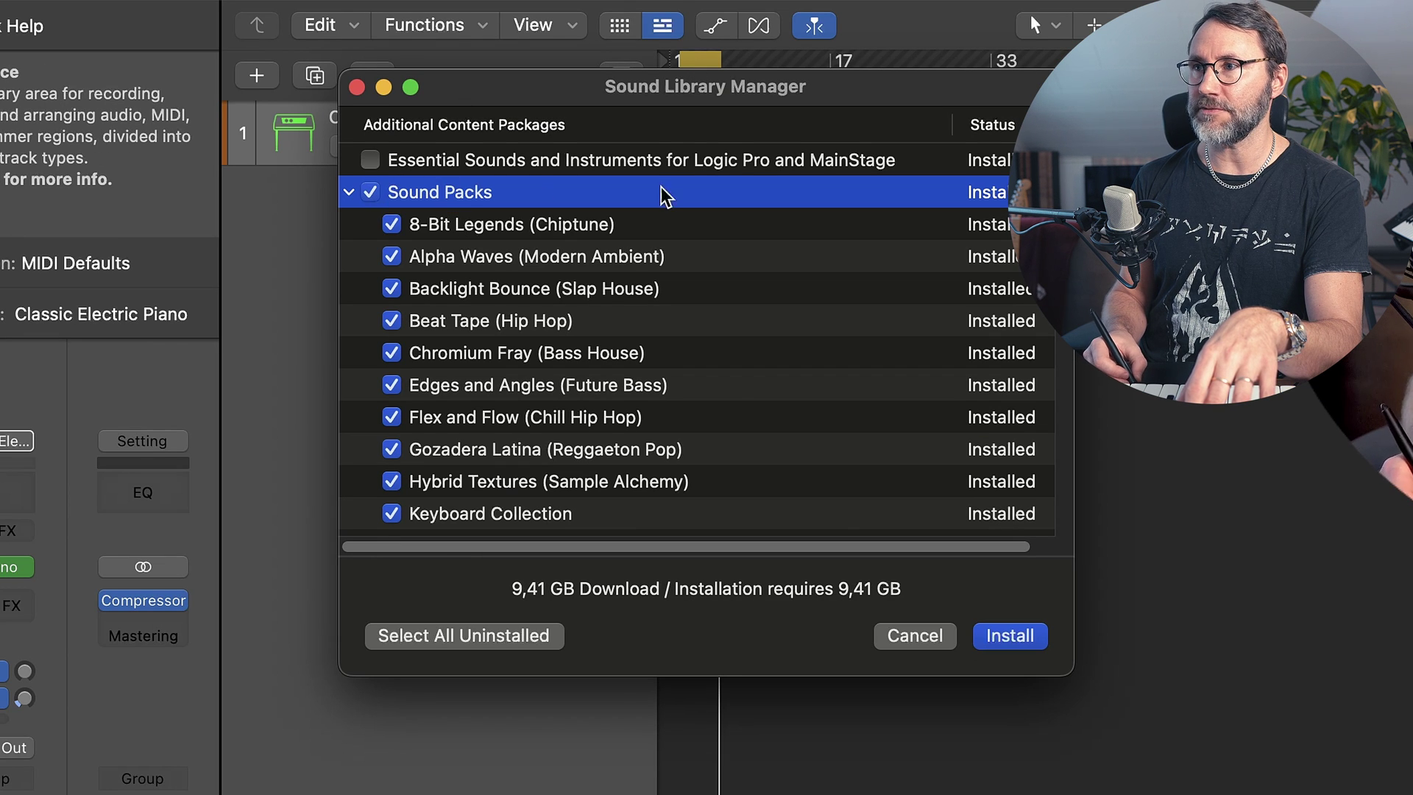
{"action": "scroll", "coordinate": [470, 263], "scroll_direction": "down", "scroll_amount": 6}
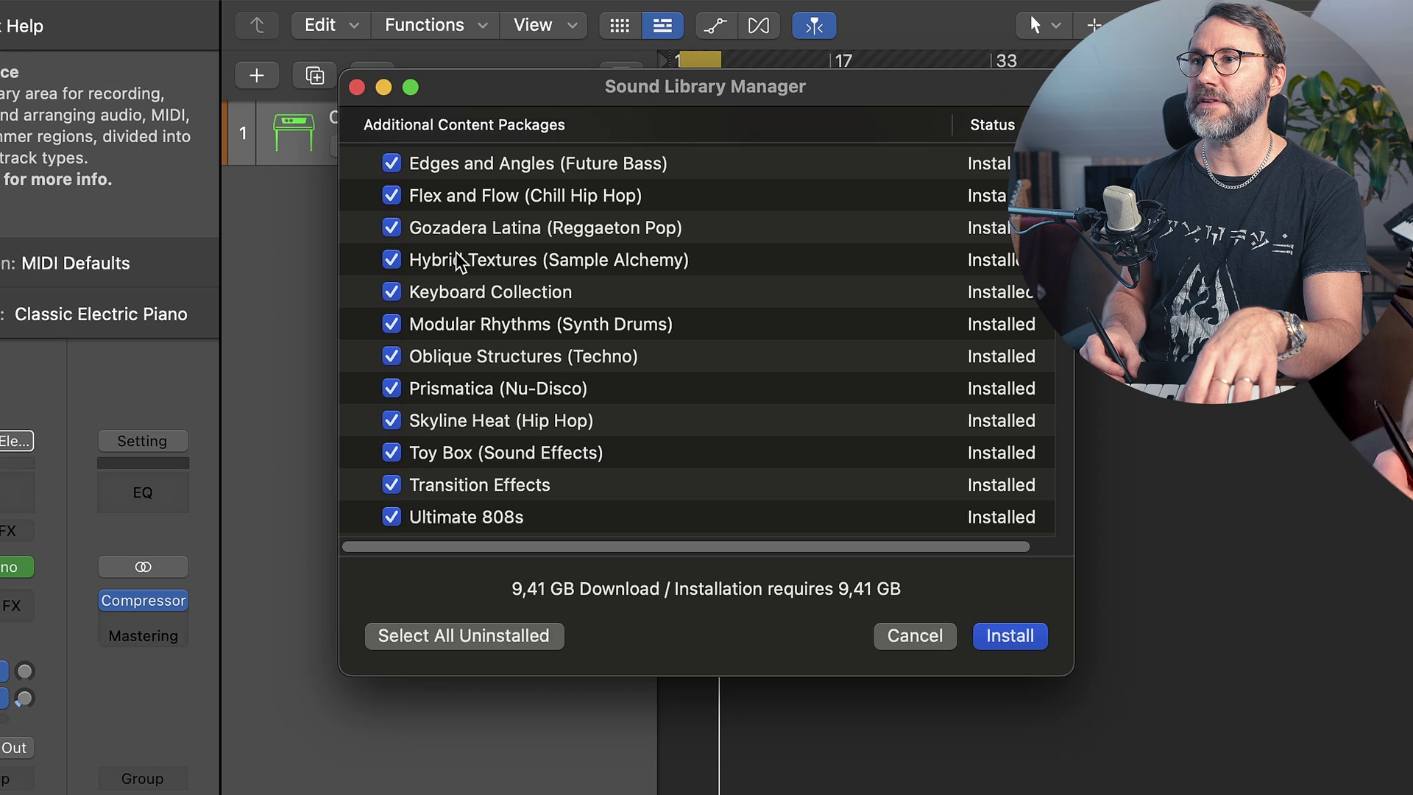
{"action": "scroll", "coordinate": [589, 353], "scroll_direction": "down", "scroll_amount": 5}
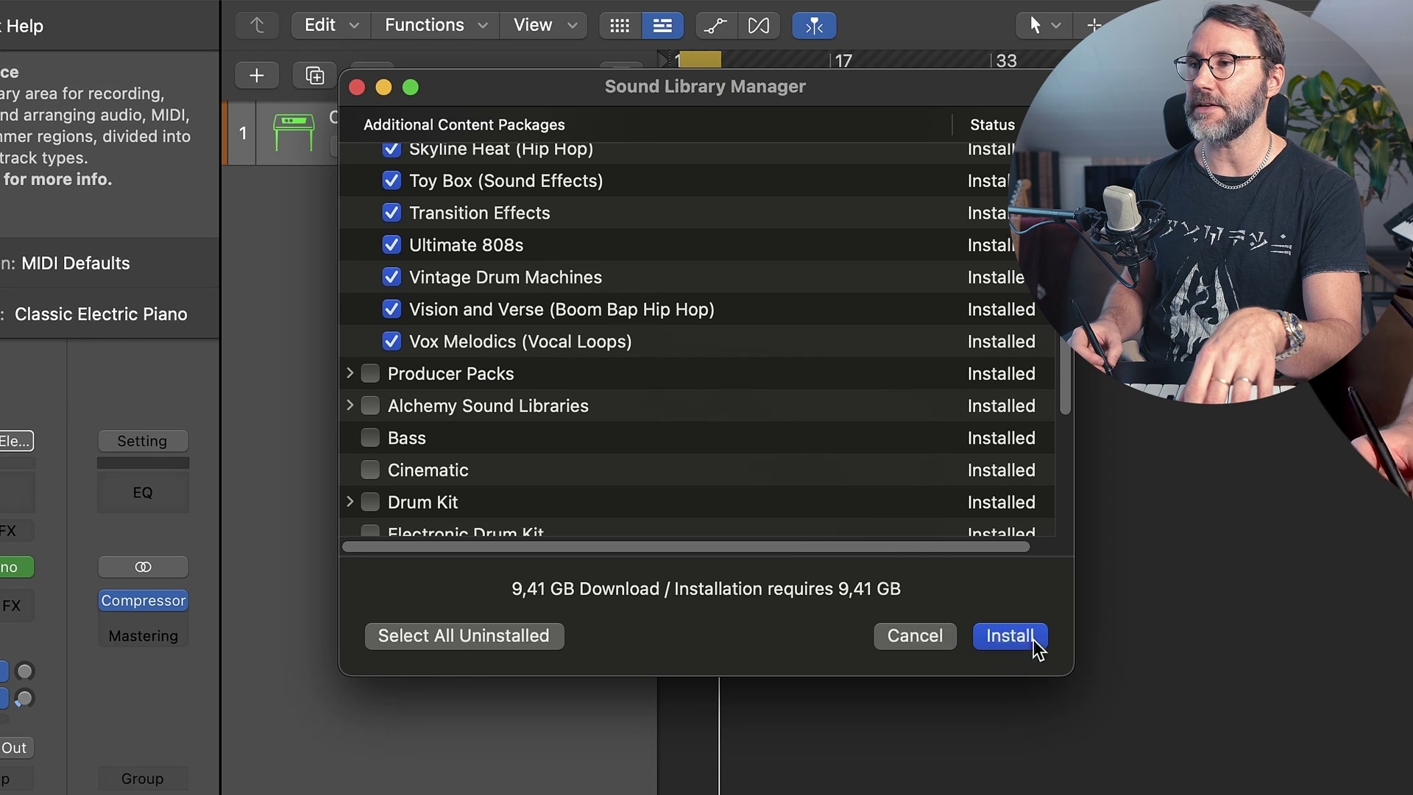
{"action": "left_click", "coordinate": [928, 638]}
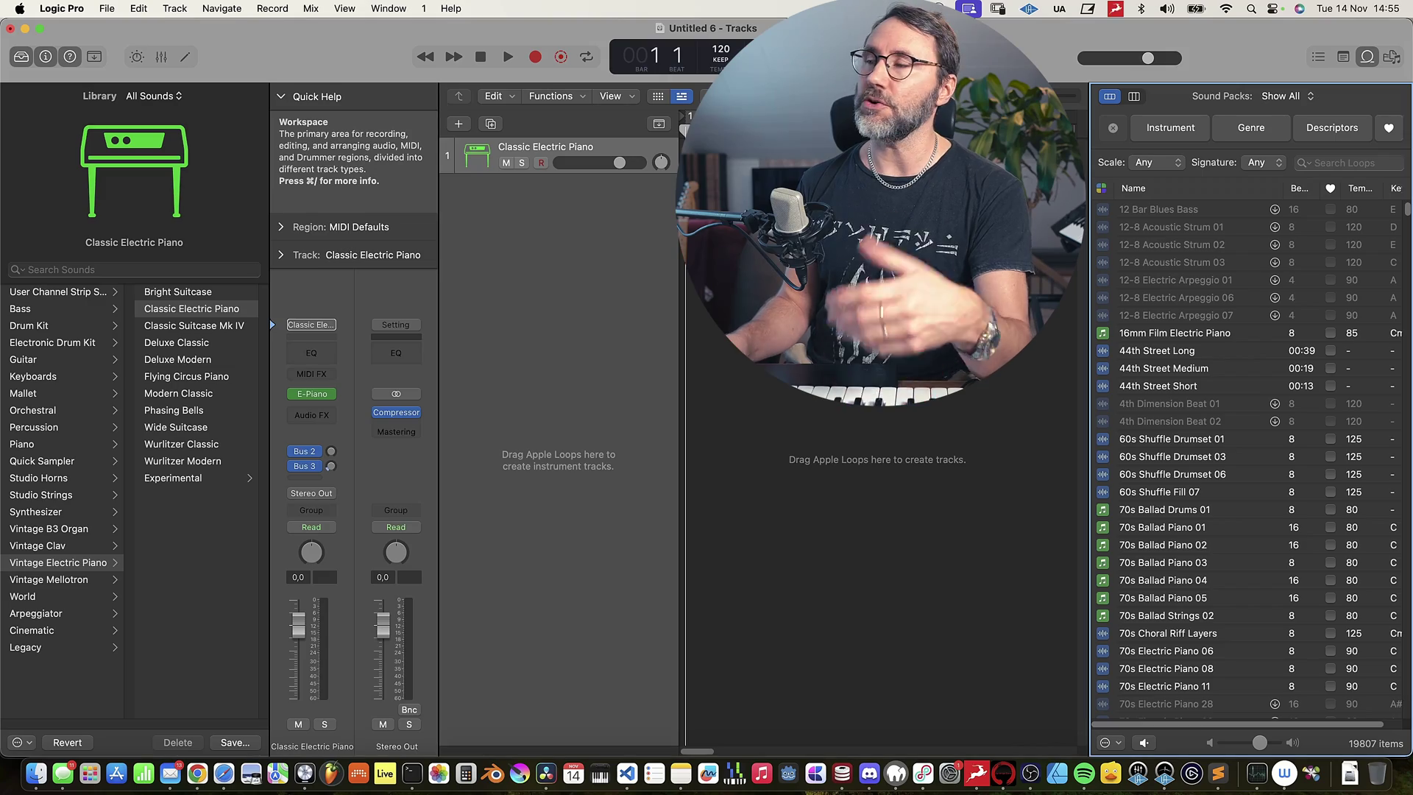
Show the Loop Browser and filter the loops to the Vox Melodics sound pack.
{"action": "left_click", "coordinate": [1367, 62]}
{"action": "left_click", "coordinate": [1367, 64]}
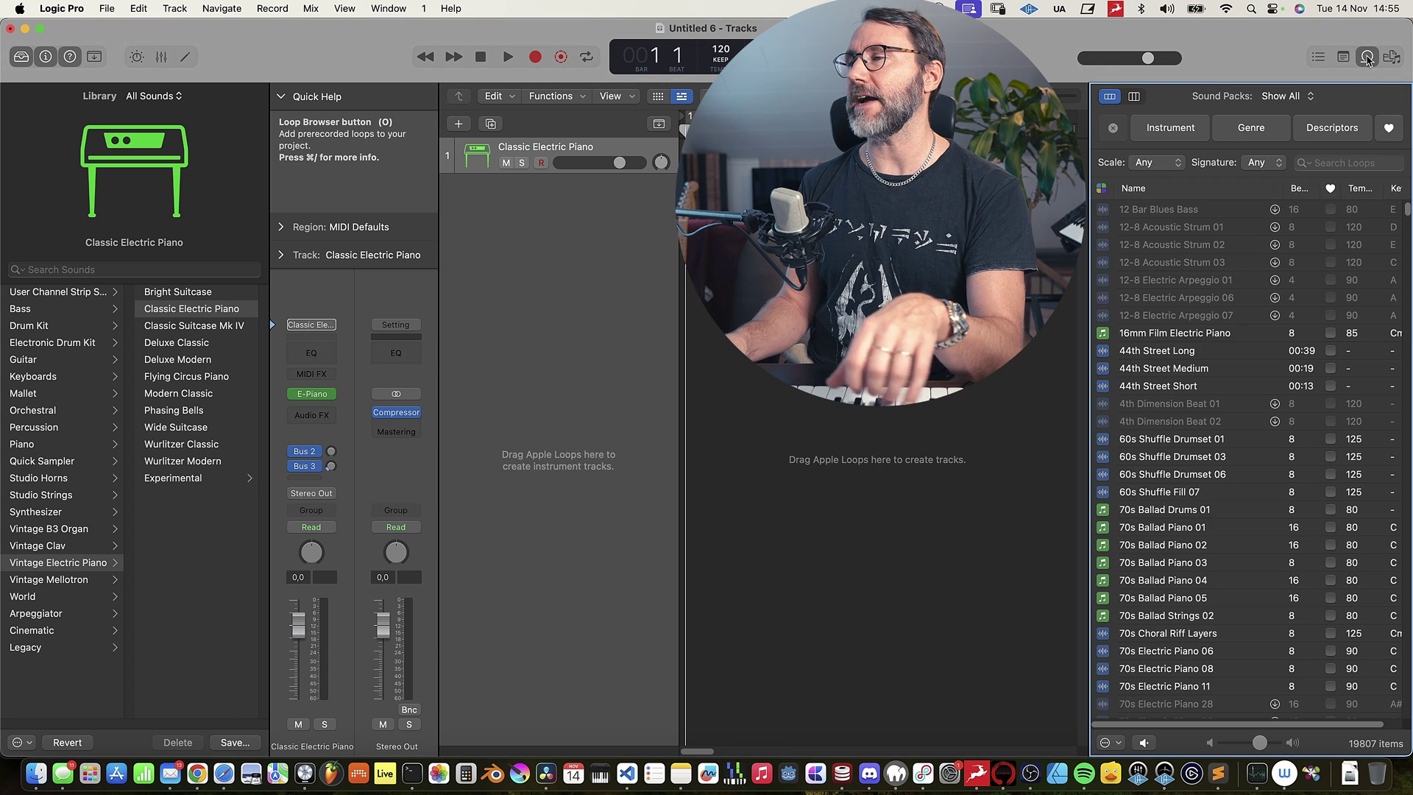
{"action": "left_click", "coordinate": [1367, 65]}
{"action": "left_click", "coordinate": [1366, 65]}
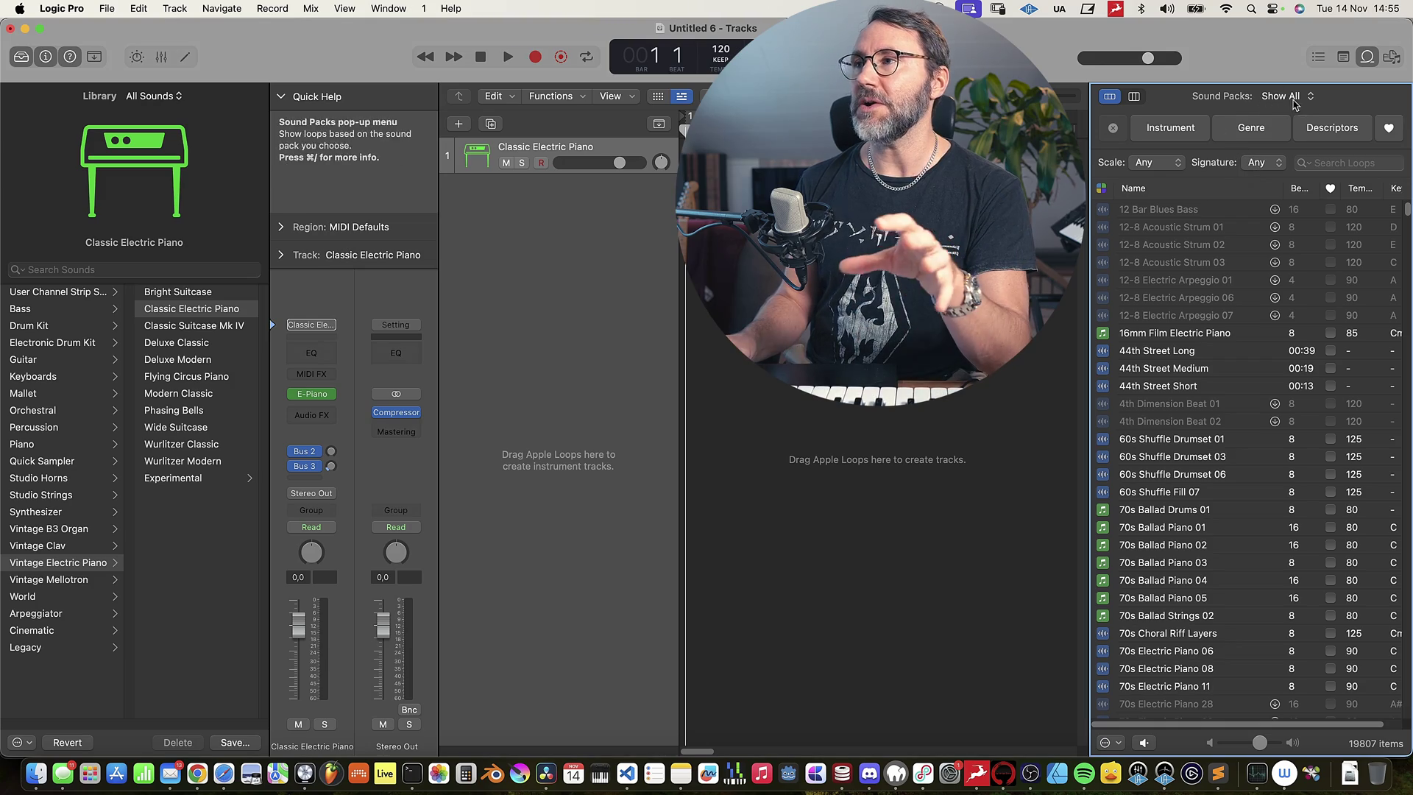
{"action": "mouse_move", "coordinate": [1407, 214]}
{"action": "left_mouse_down"}
{"action": "mouse_move", "coordinate": [1409, 278]}
{"action": "mouse_move", "coordinate": [1408, 210]}
{"action": "left_mouse_up"}
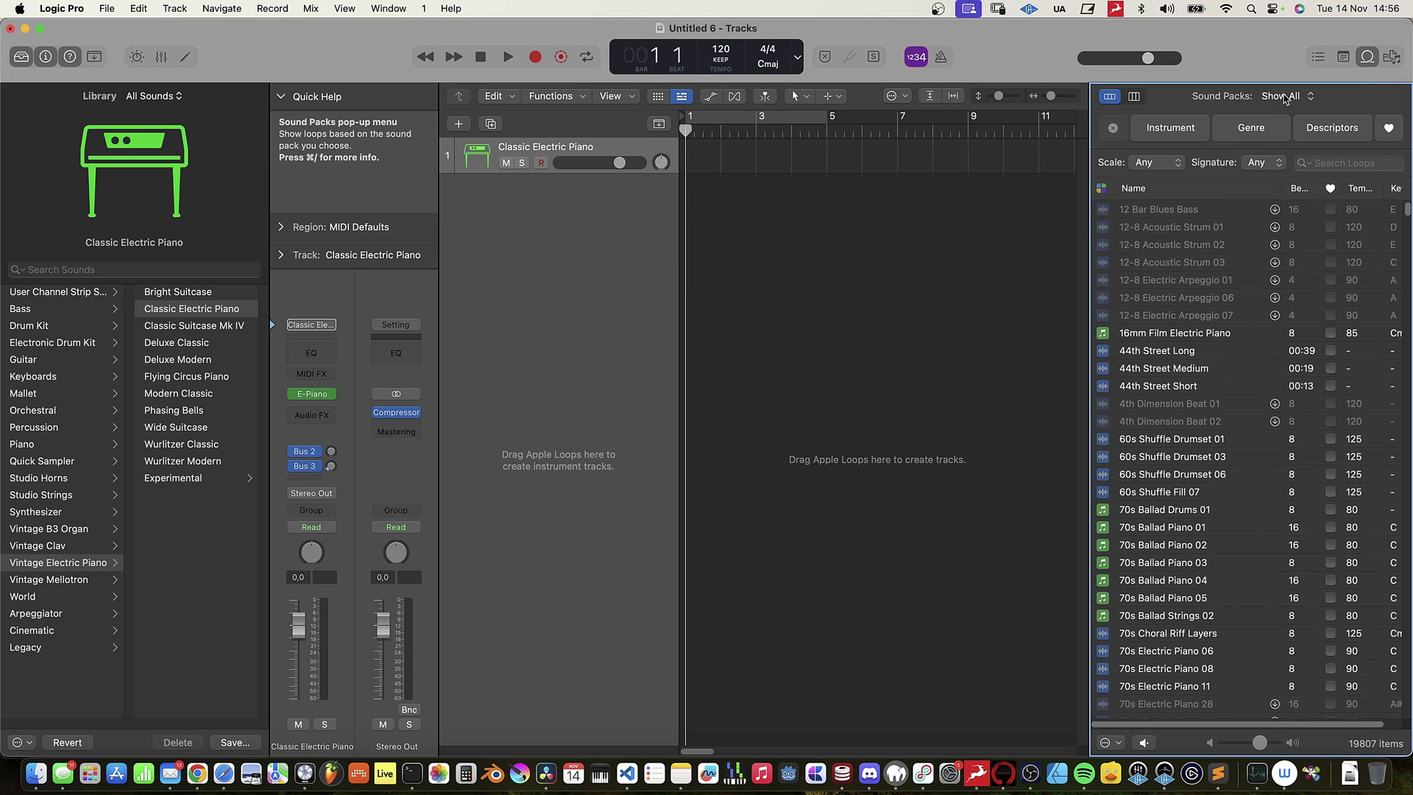
{"action": "left_click", "coordinate": [1285, 97]}
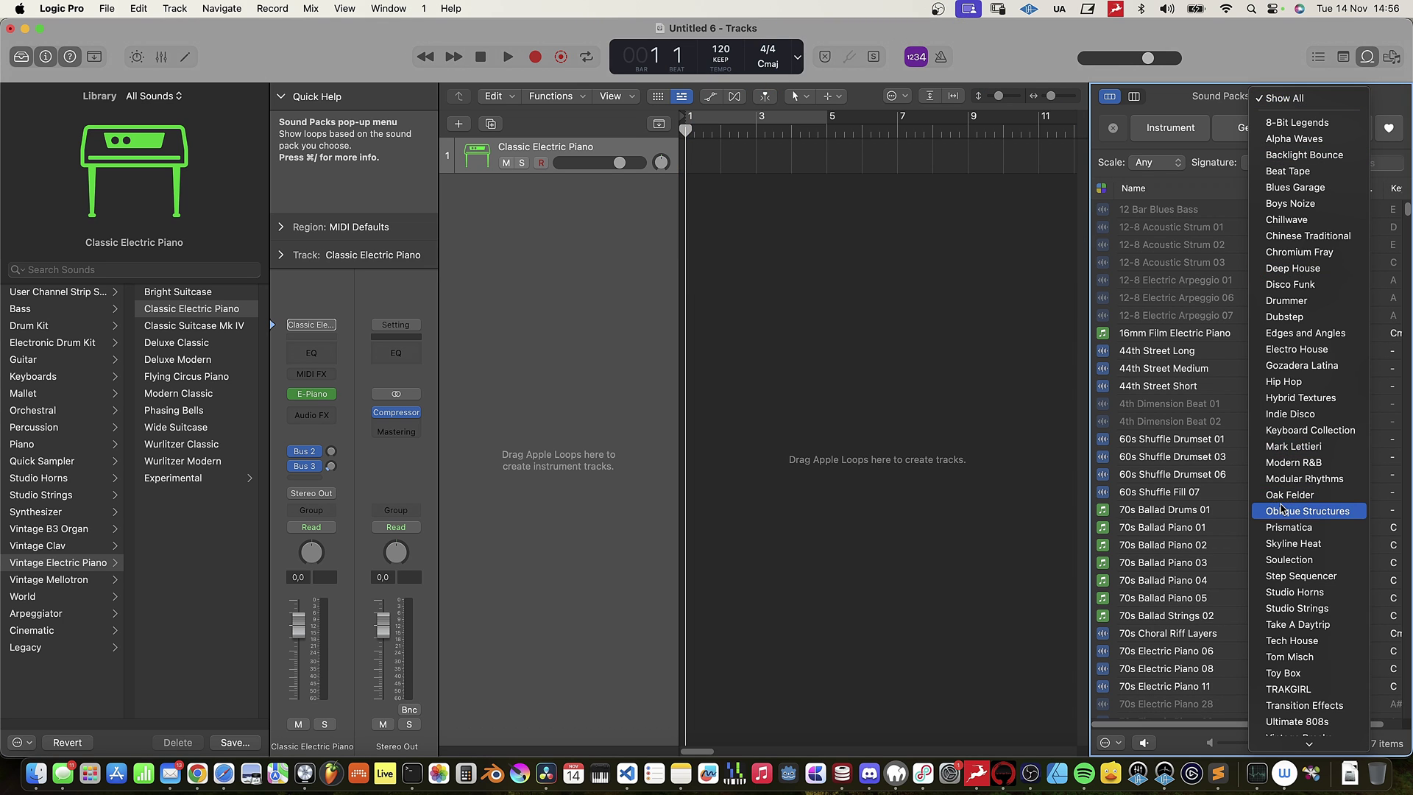
{"action": "scroll", "coordinate": [1282, 508], "scroll_direction": "down", "scroll_amount": 5}
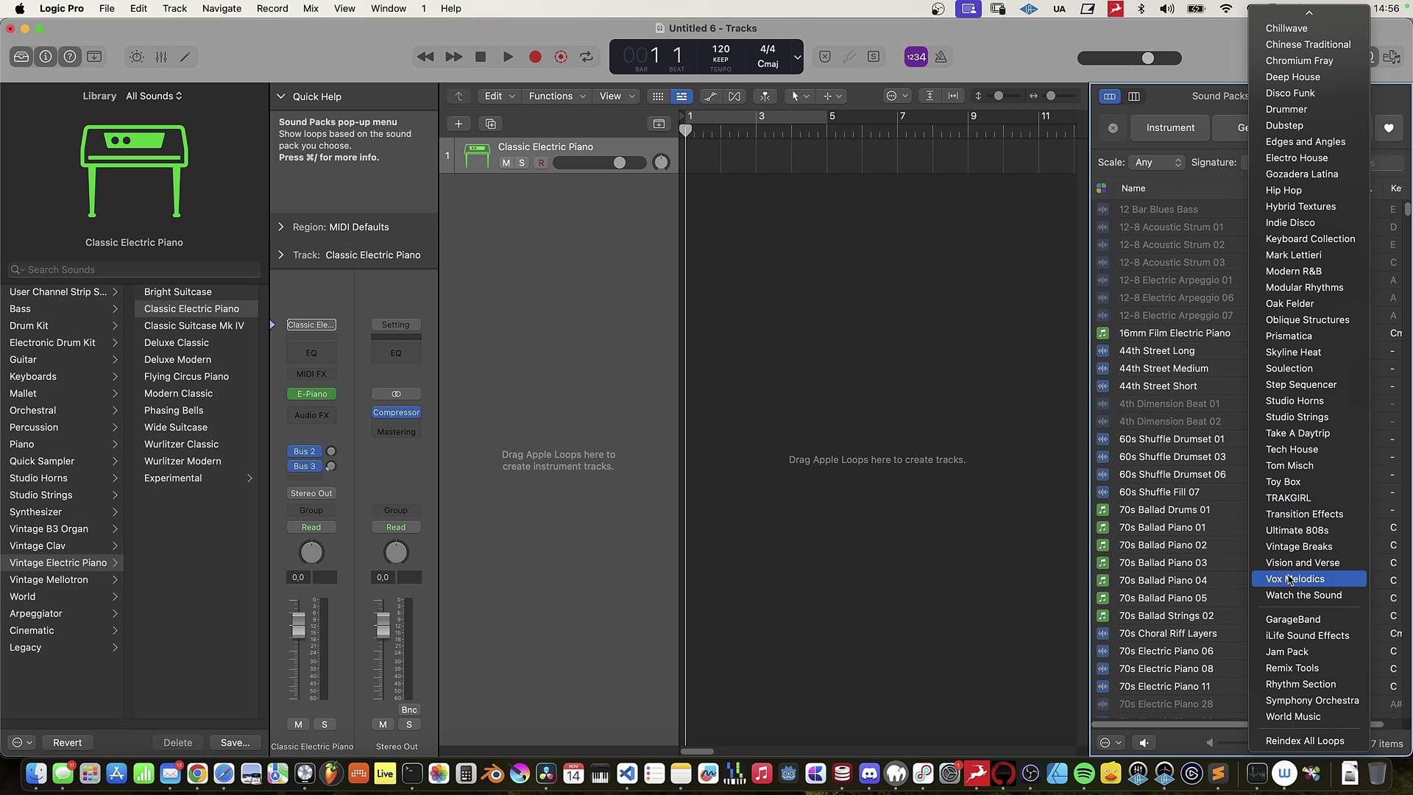
{"action": "left_click", "coordinate": [1331, 580]}
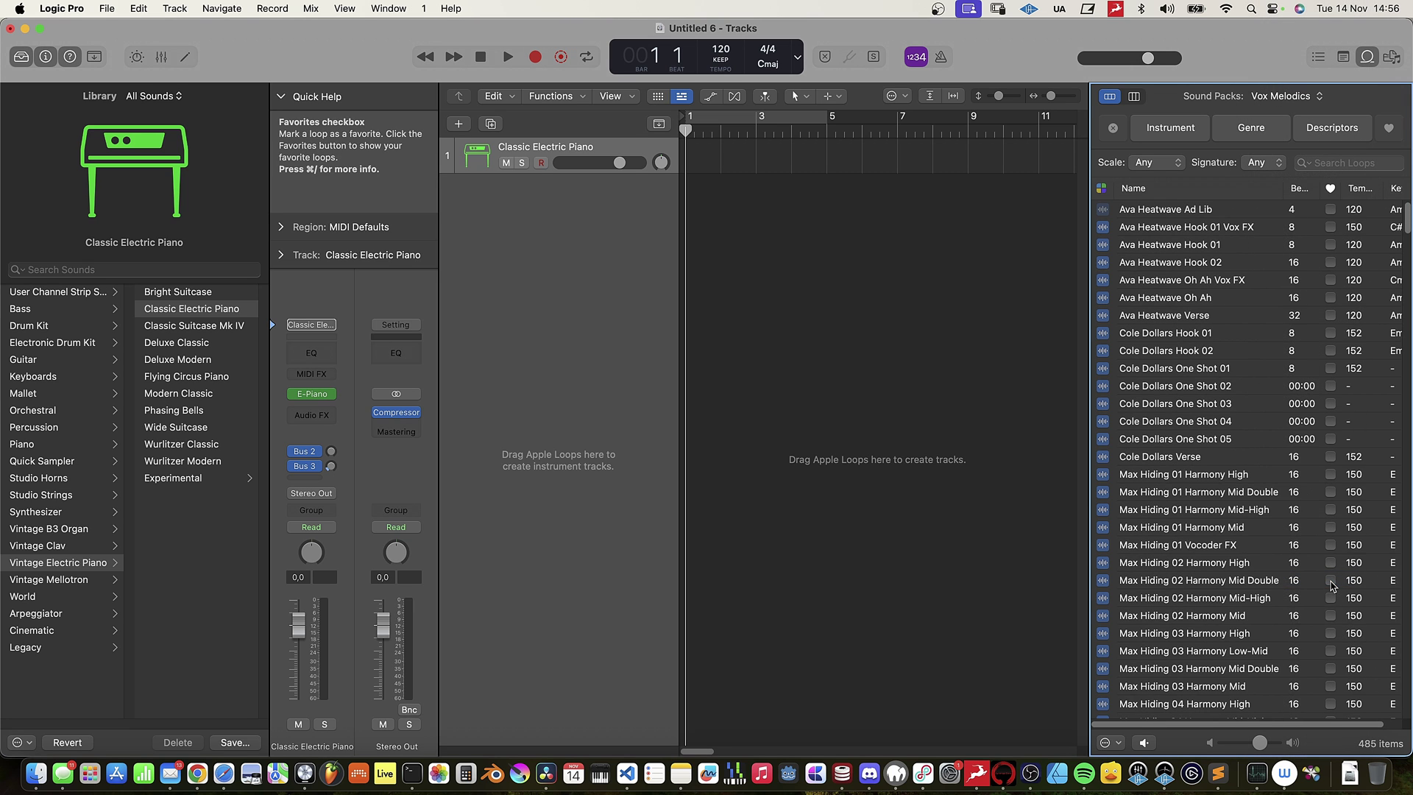
Look through the Vox Melodics vocal loops and audition some of them, such as the Vox Chop FX and Zane Patience loops.
{"action": "scroll", "coordinate": [1402, 243], "scroll_direction": "down", "scroll_amount": 10}
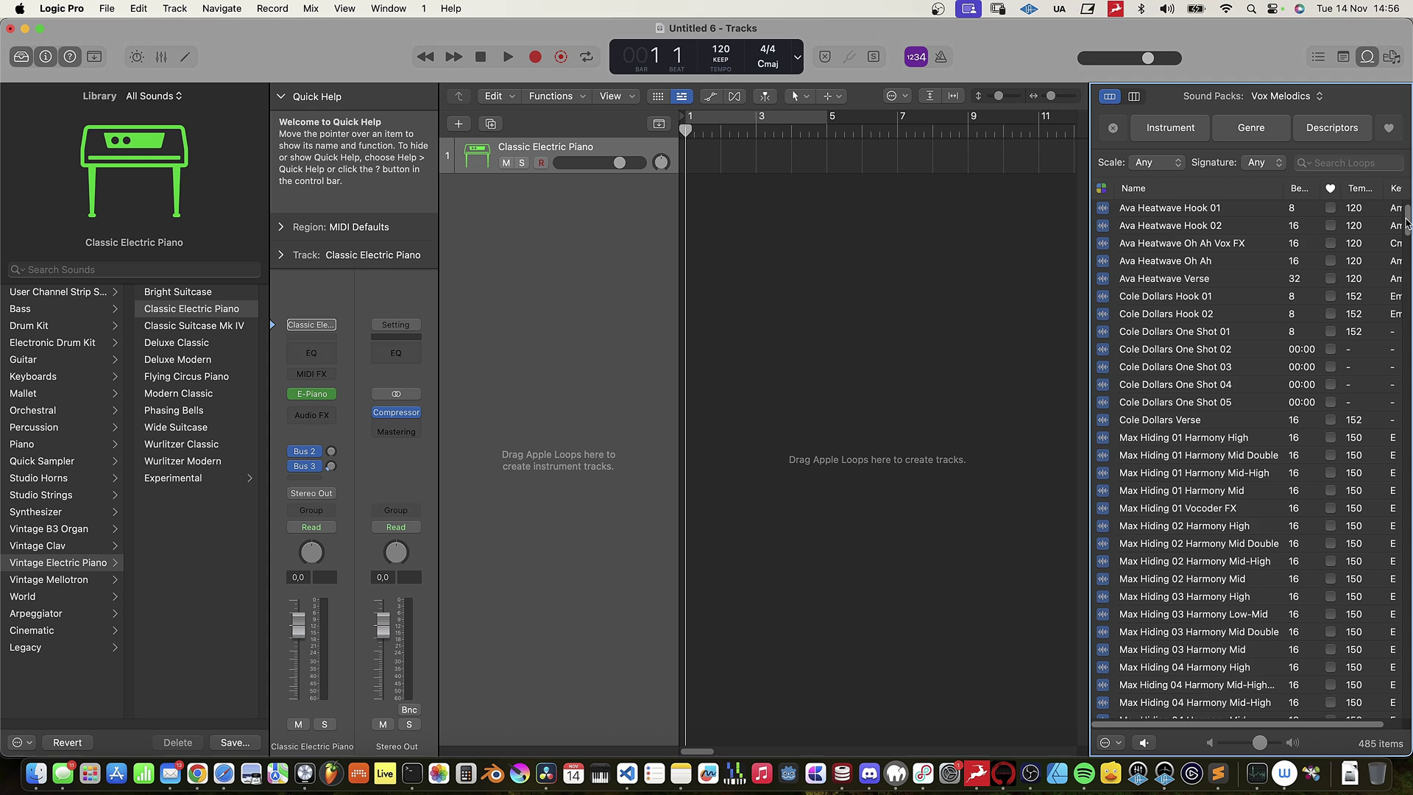
{"action": "left_click_drag", "start_coordinate": [1407, 250], "coordinate": [1408, 359]}
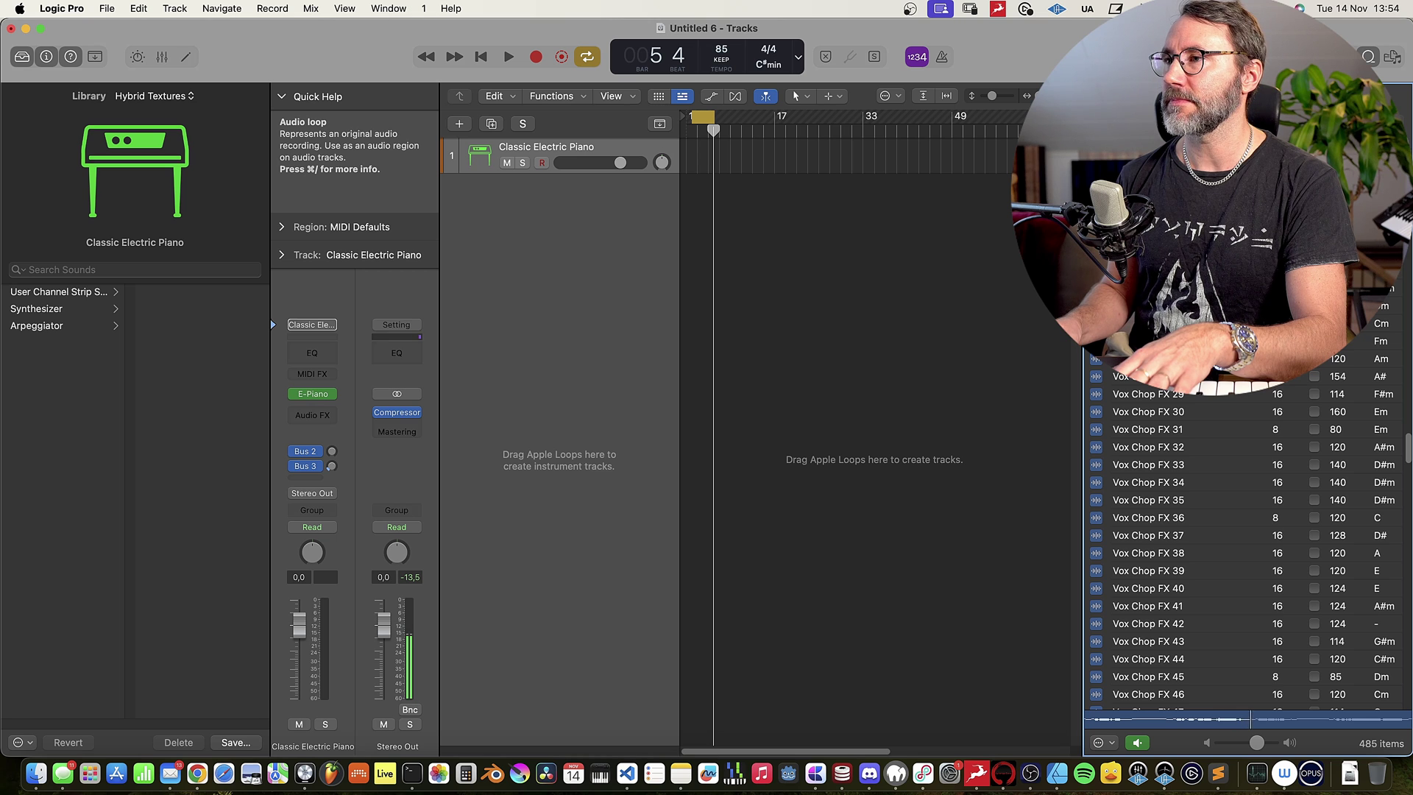
{"action": "left_click_drag", "start_coordinate": [1408, 452], "coordinate": [1407, 577]}
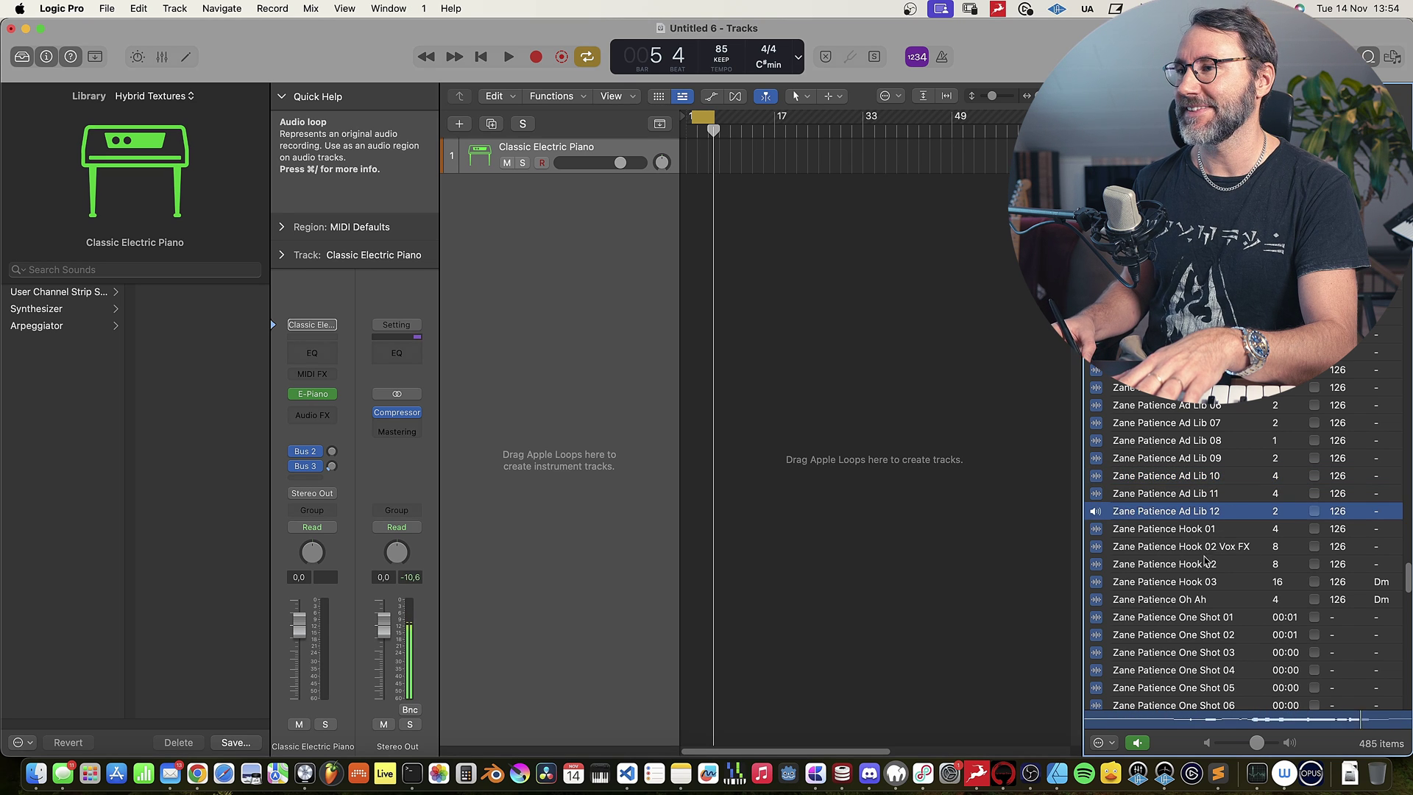
{"action": "mouse_move", "coordinate": [1408, 589]}
{"action": "left_mouse_down"}
{"action": "mouse_move", "coordinate": [1367, 605]}
{"action": "mouse_move", "coordinate": [1409, 617]}
{"action": "left_mouse_up"}
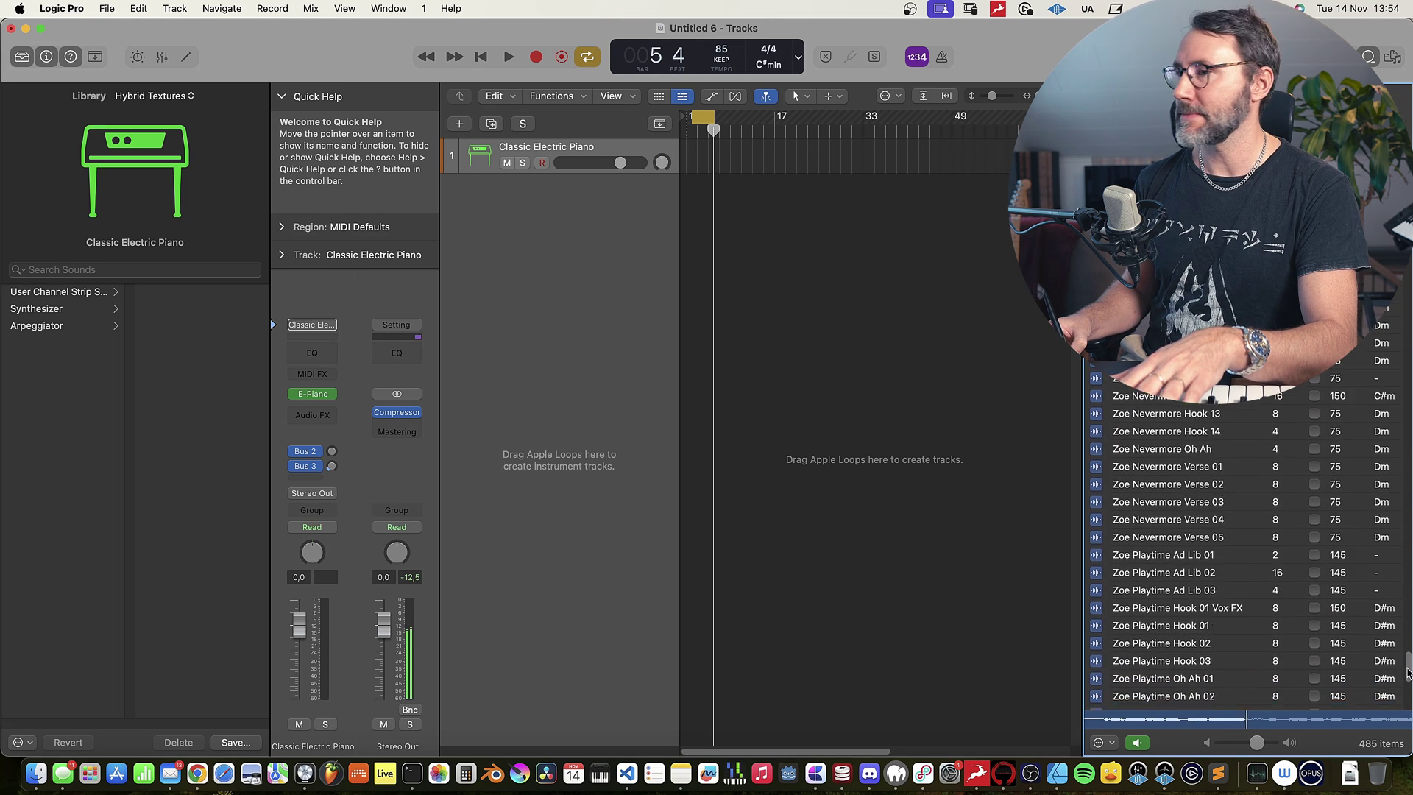
Find the Ruby Automatic Verse 01 loop, preview it with the project playing, and stop playback.
{"action": "left_click_drag", "start_coordinate": [1408, 679], "coordinate": [1303, 394]}
{"action": "key", "text": "space"}
{"action": "left_click_drag", "start_coordinate": [1402, 375], "coordinate": [1406, 340]}
{"action": "left_click", "coordinate": [1177, 424]}
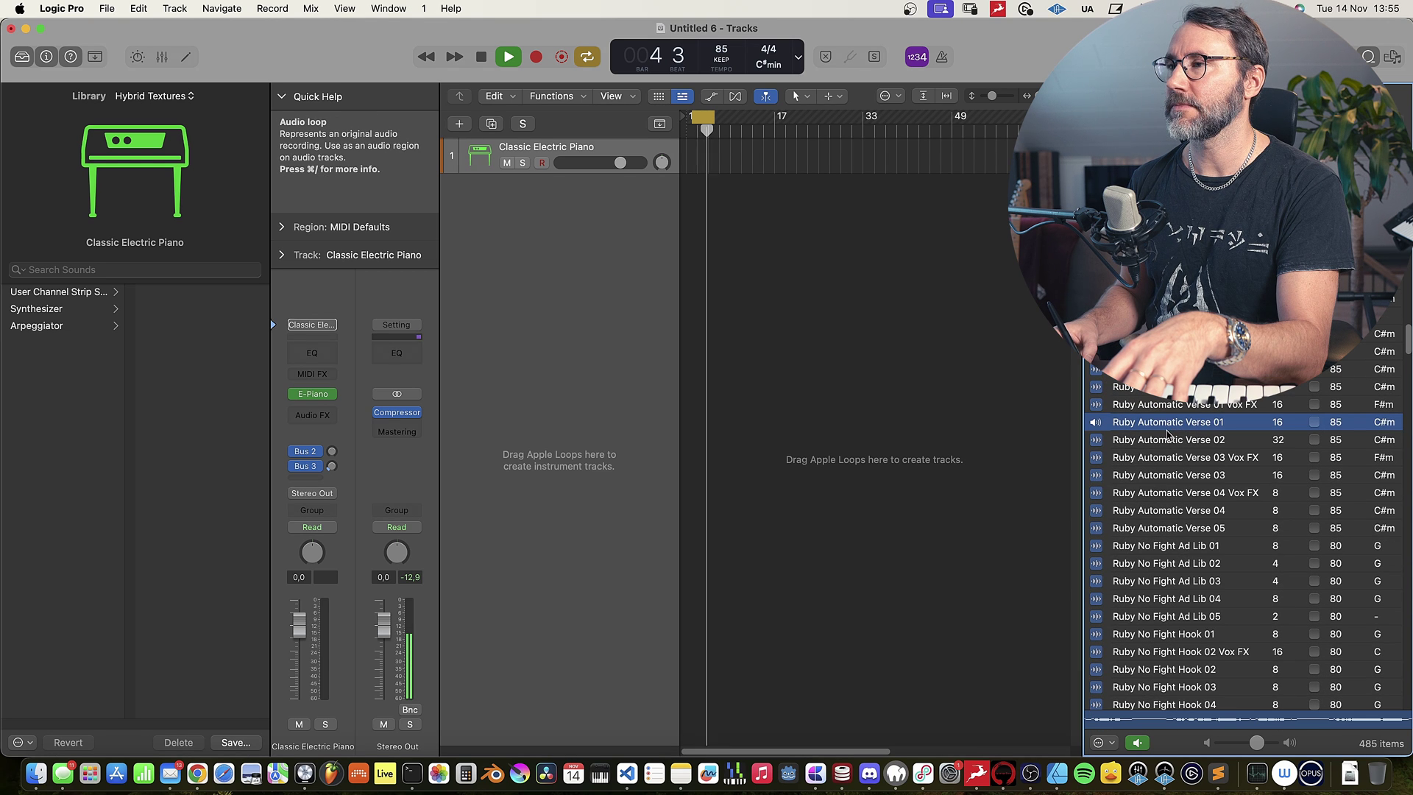
{"action": "key", "text": "space"}
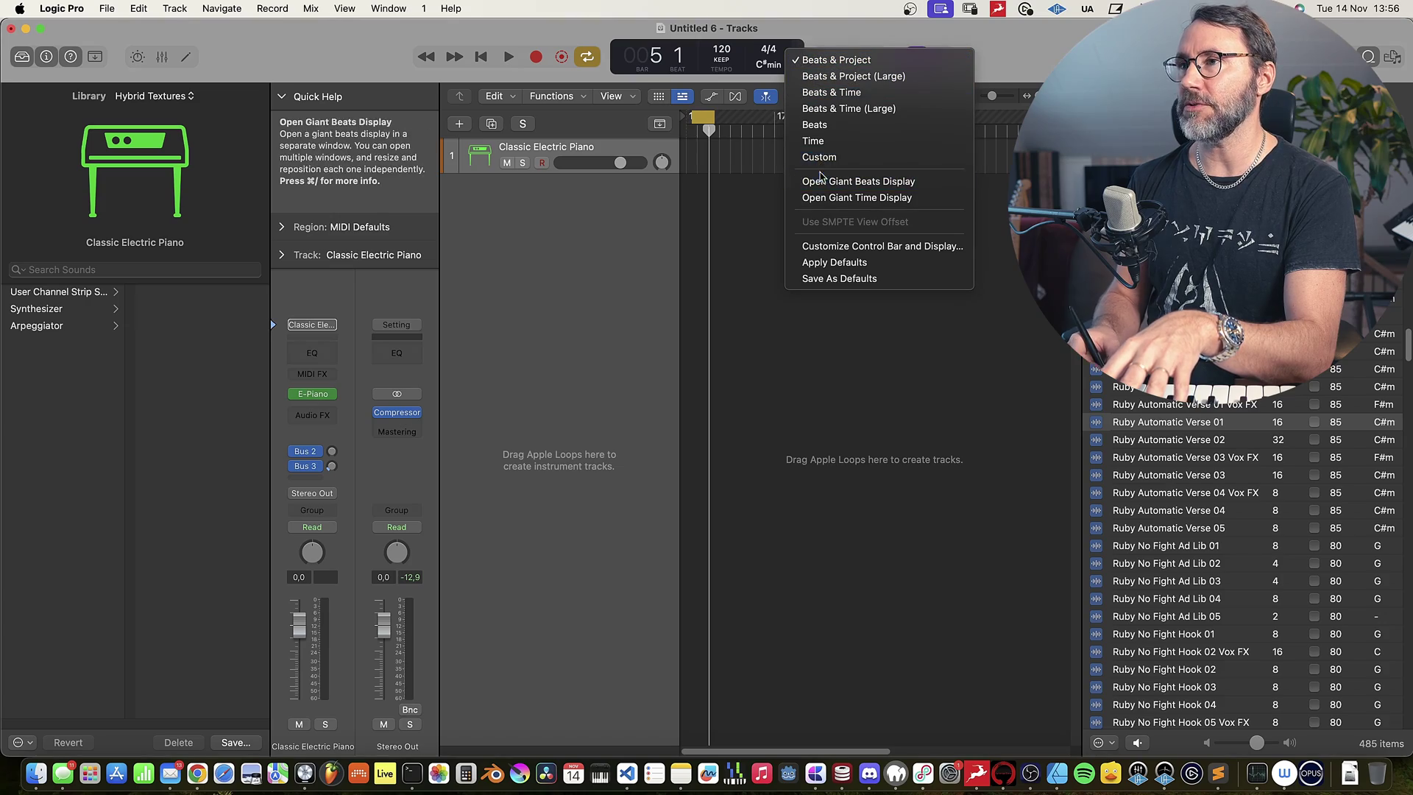
Switch the LCD to Custom mode and add the Ruby Automatic Verse 01 loop at bar 3 on a new track, importing its tempo.
{"action": "left_click", "coordinate": [827, 159]}
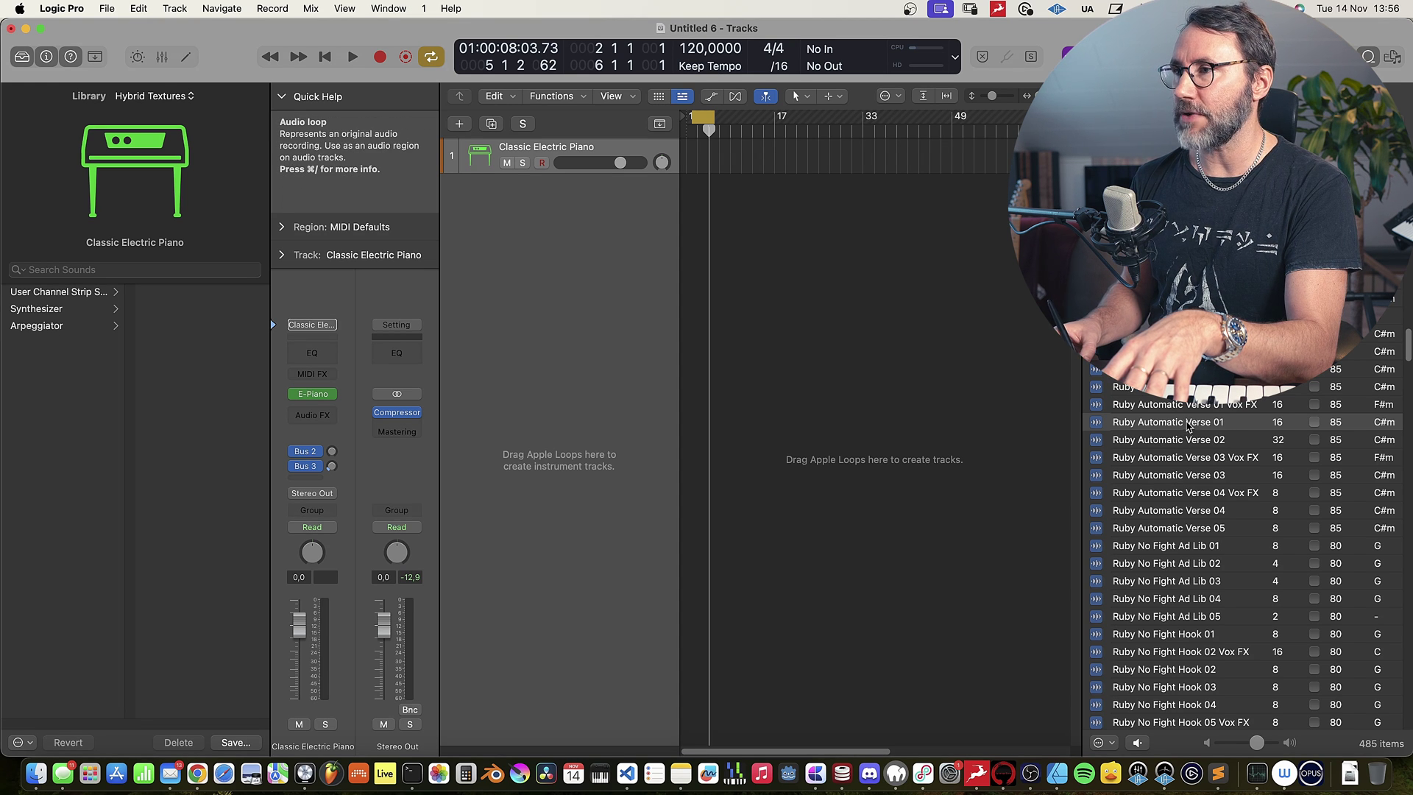
{"action": "left_click_drag", "start_coordinate": [1183, 425], "coordinate": [700, 201]}
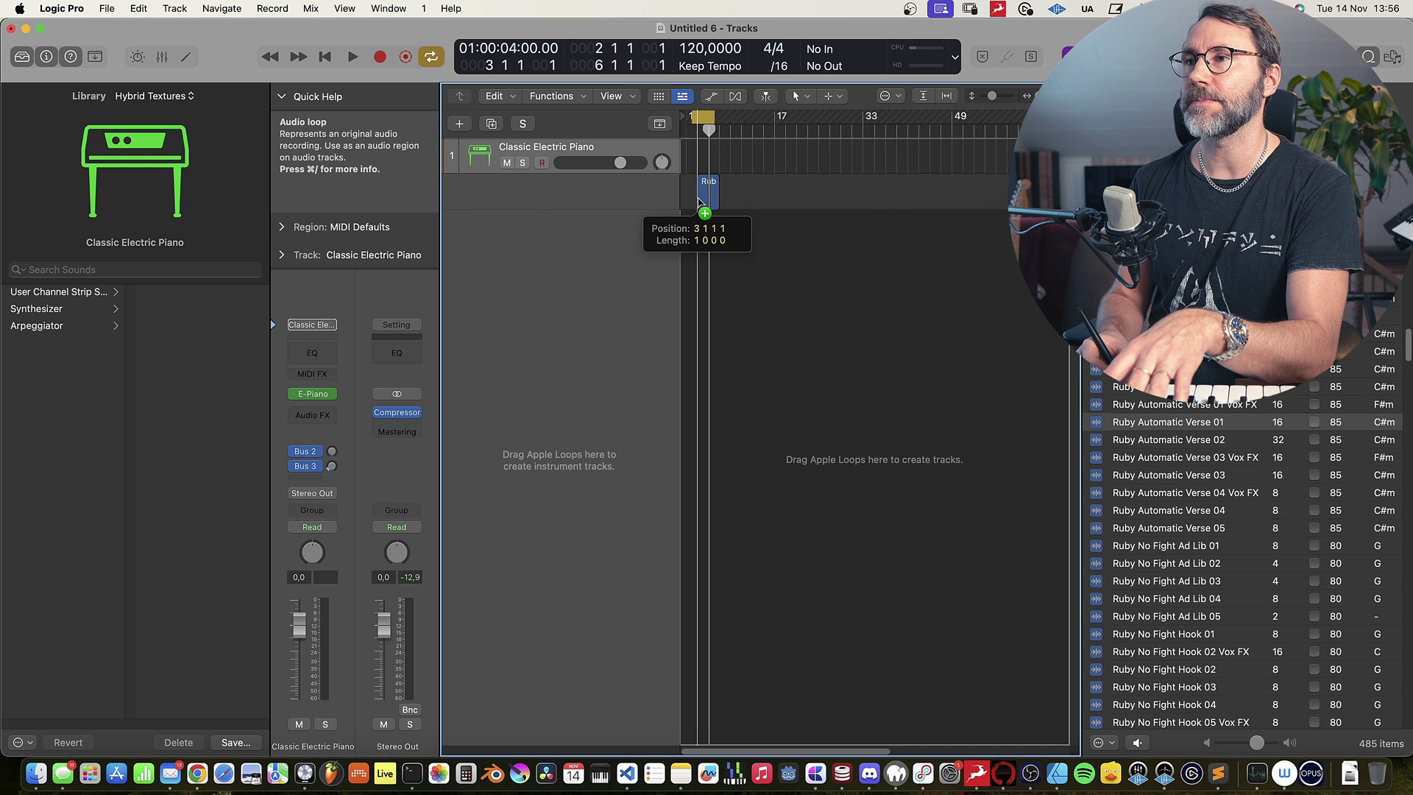
{"action": "left_click_drag", "start_coordinate": [700, 201], "coordinate": [701, 201]}
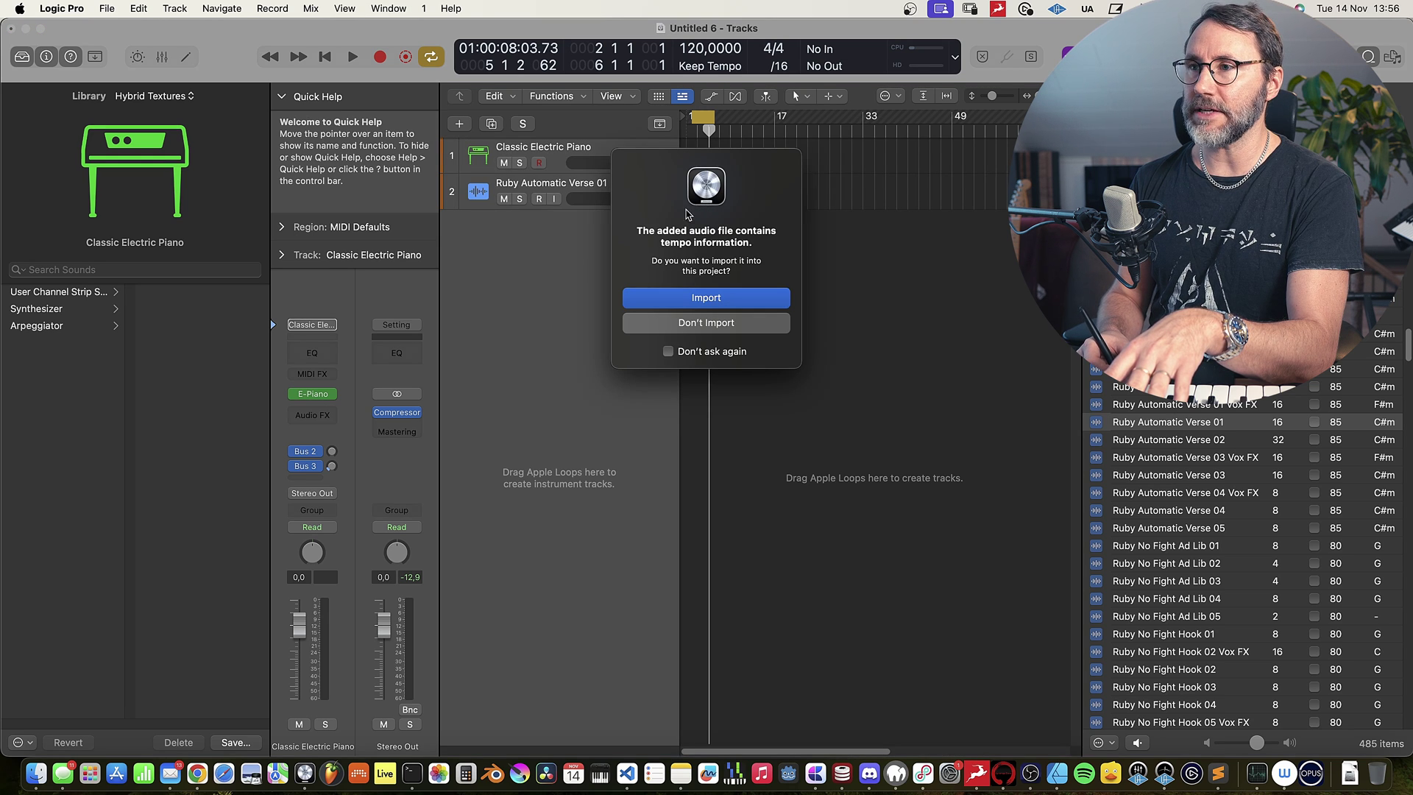
{"action": "left_click", "coordinate": [706, 297]}
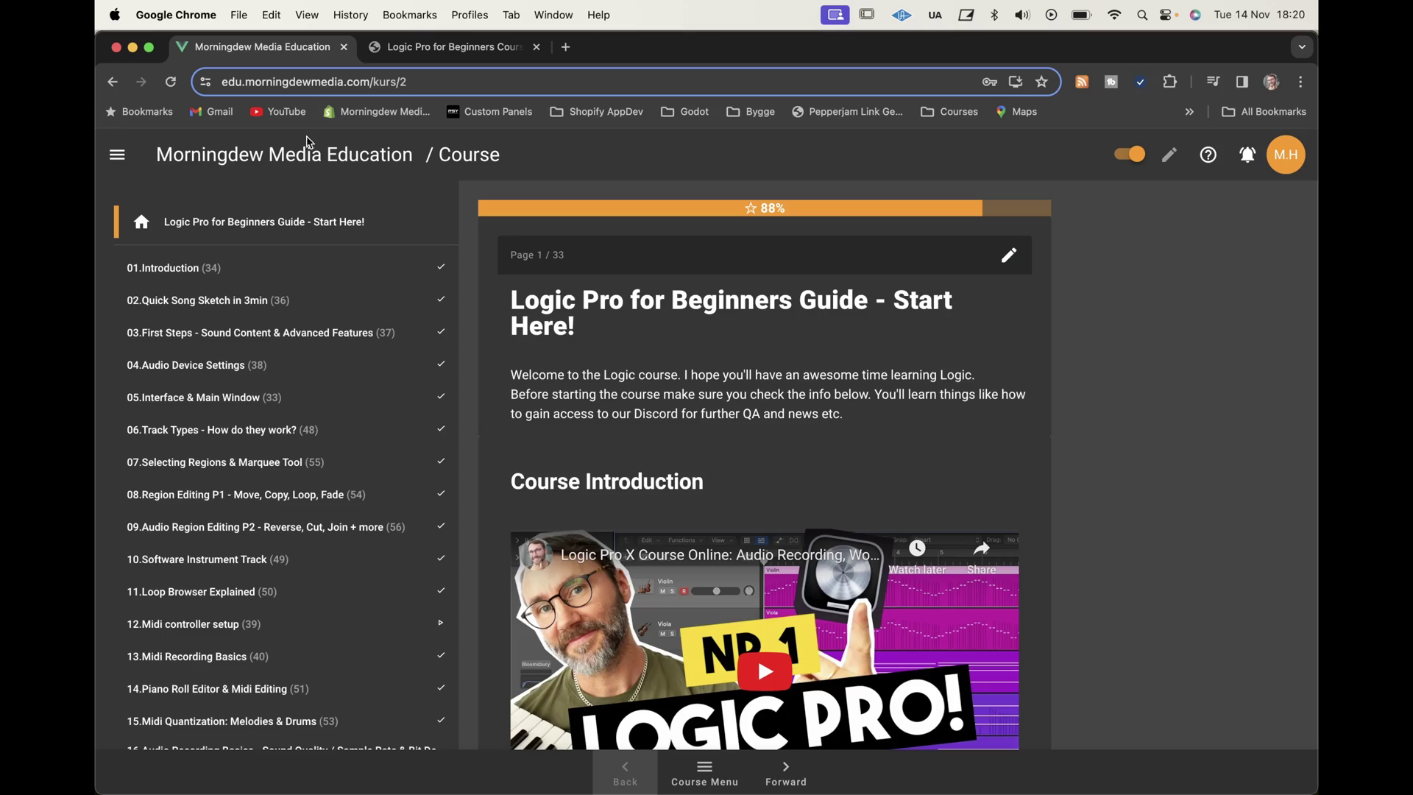
Switch to the Logic Pro course in Chrome and open the Quick Song Sketch in 3min and First Steps chapters.
{"action": "left_click", "coordinate": [215, 303]}
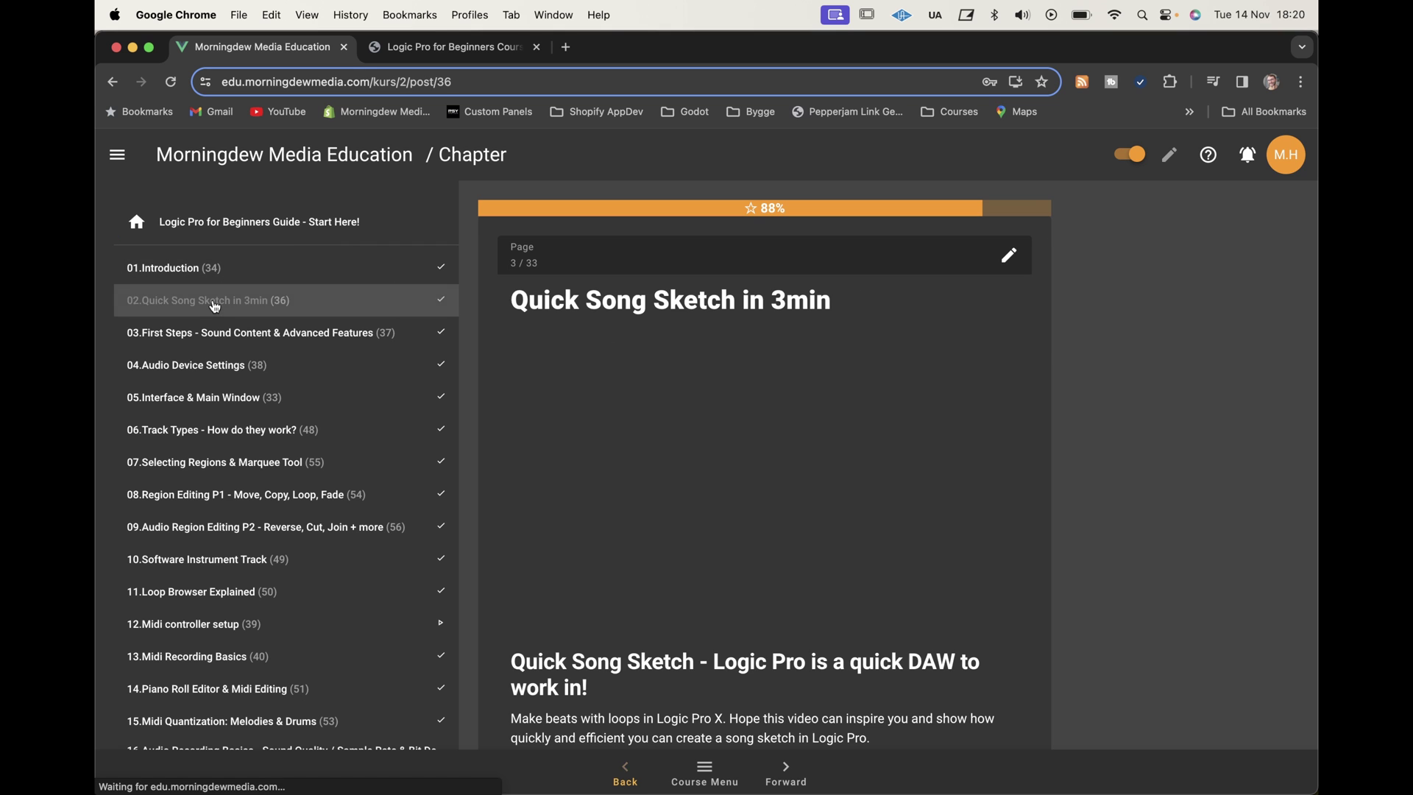
{"action": "left_click", "coordinate": [220, 334]}
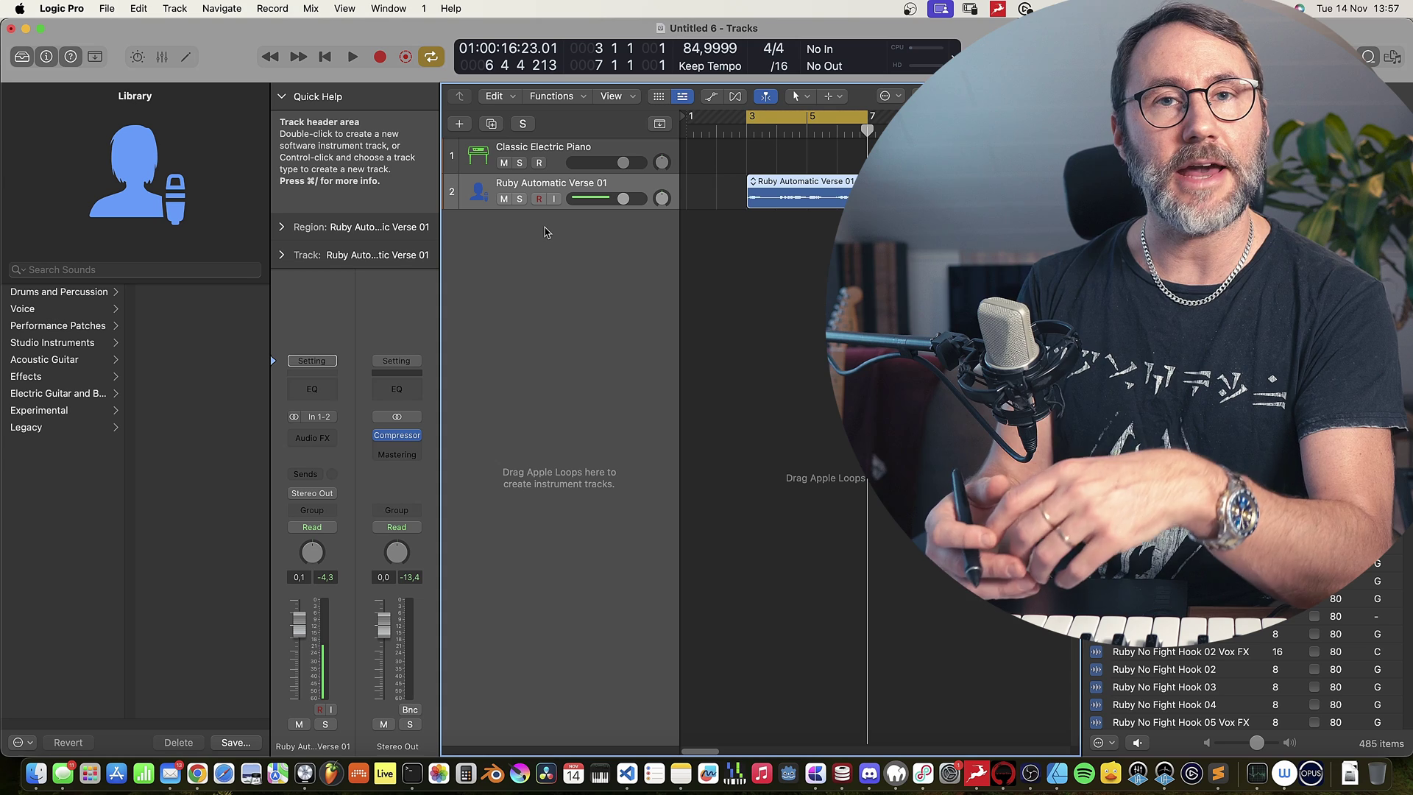
Create a new software instrument track below the vocal track and remove its electric piano plug-in.
{"action": "right_click", "coordinate": [545, 232]}
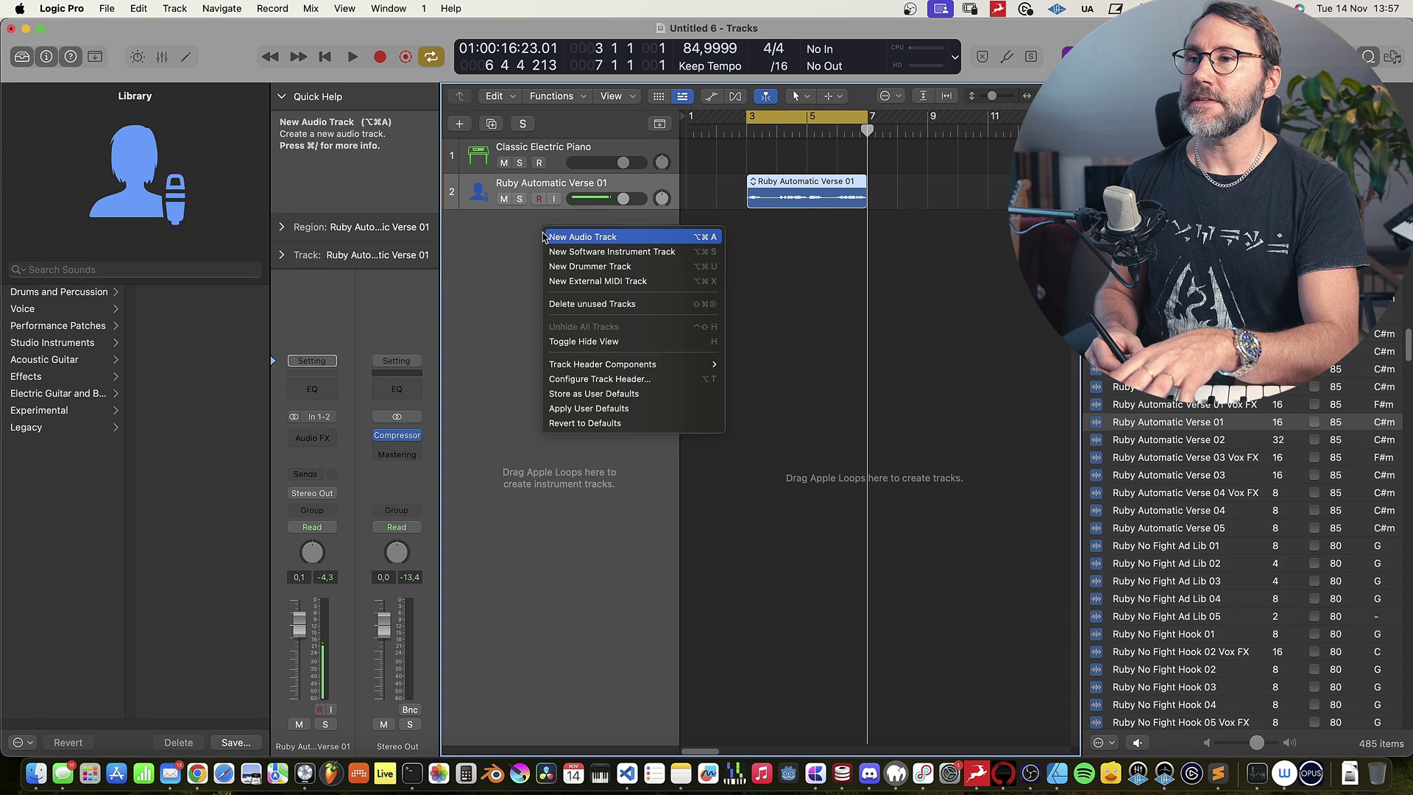
{"action": "left_click", "coordinate": [616, 256]}
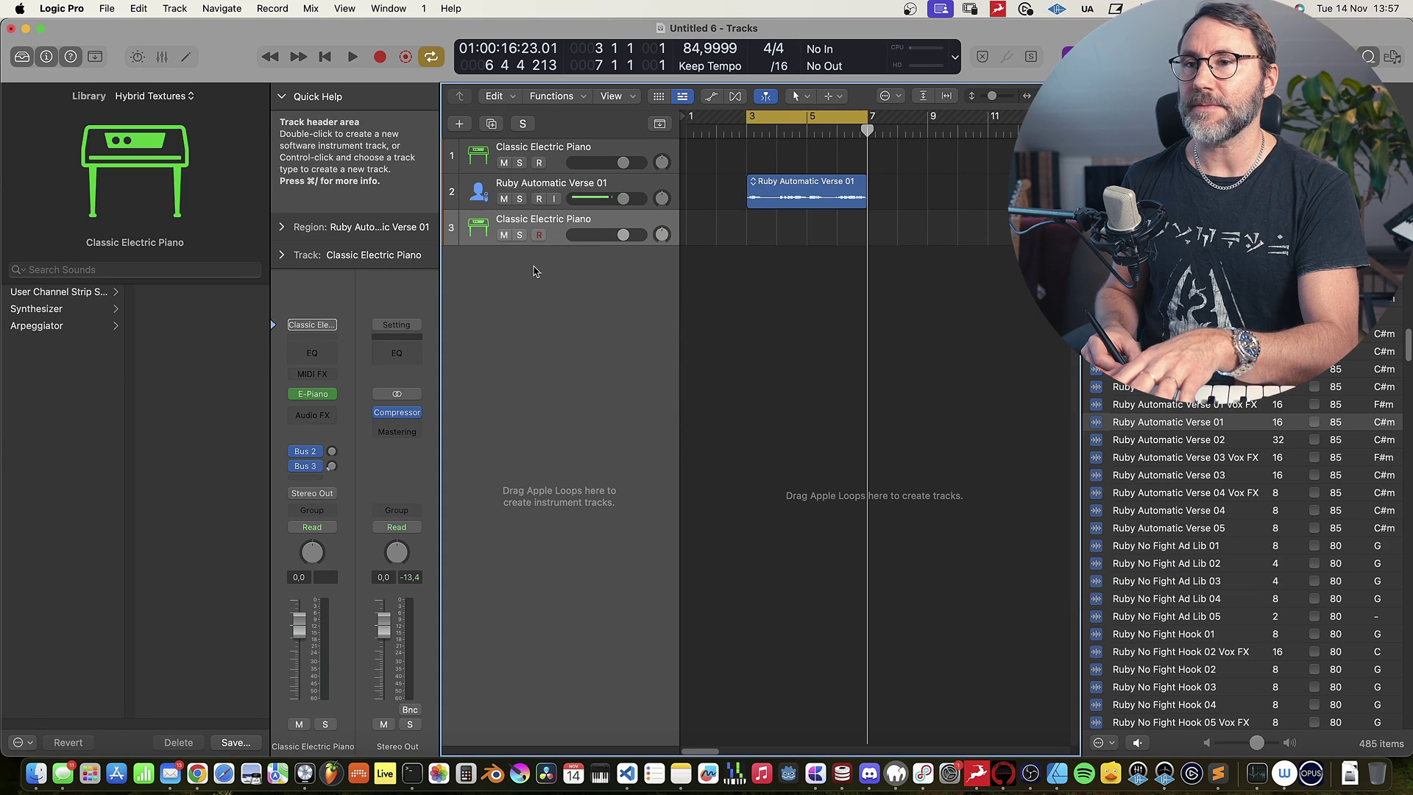
{"action": "left_click", "coordinate": [331, 400]}
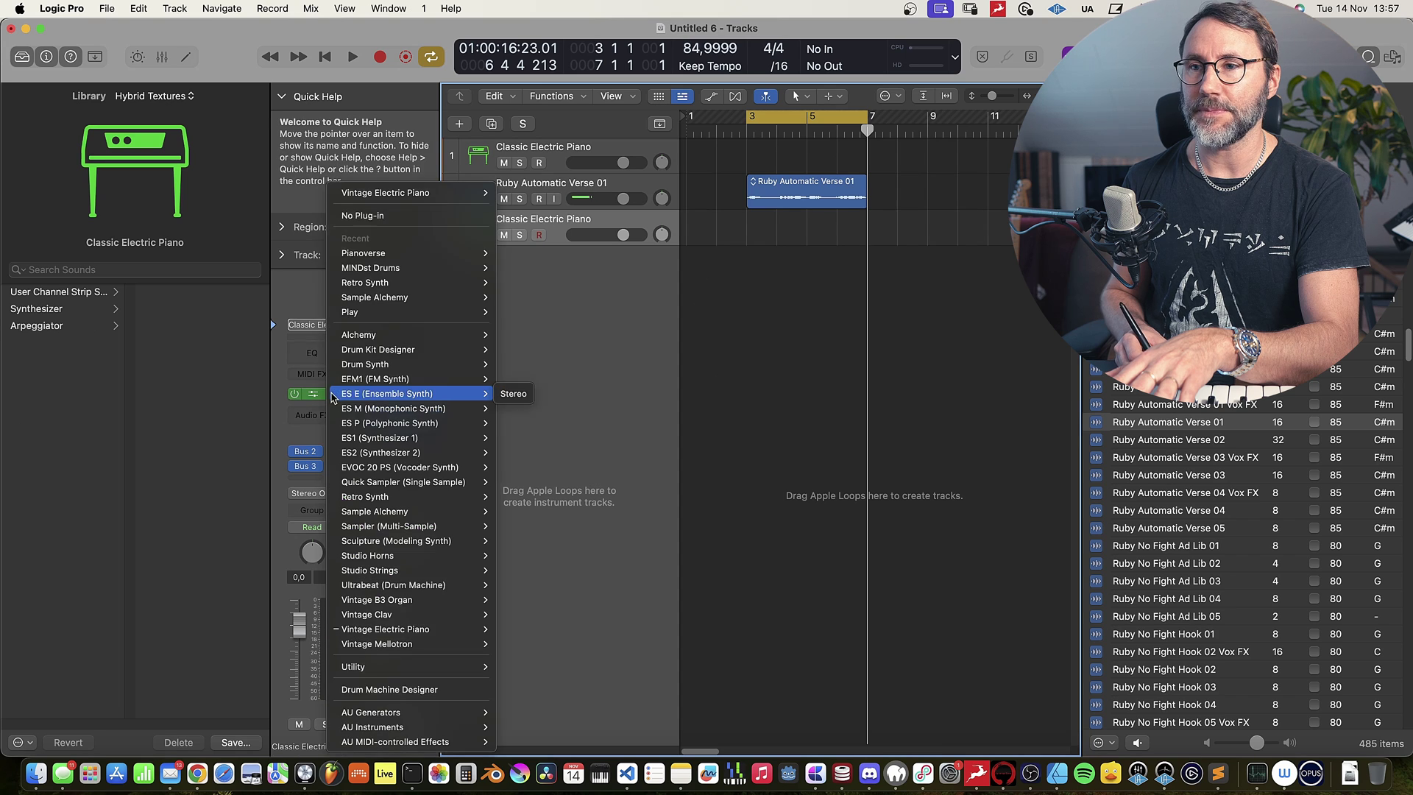
{"action": "left_click", "coordinate": [368, 215]}
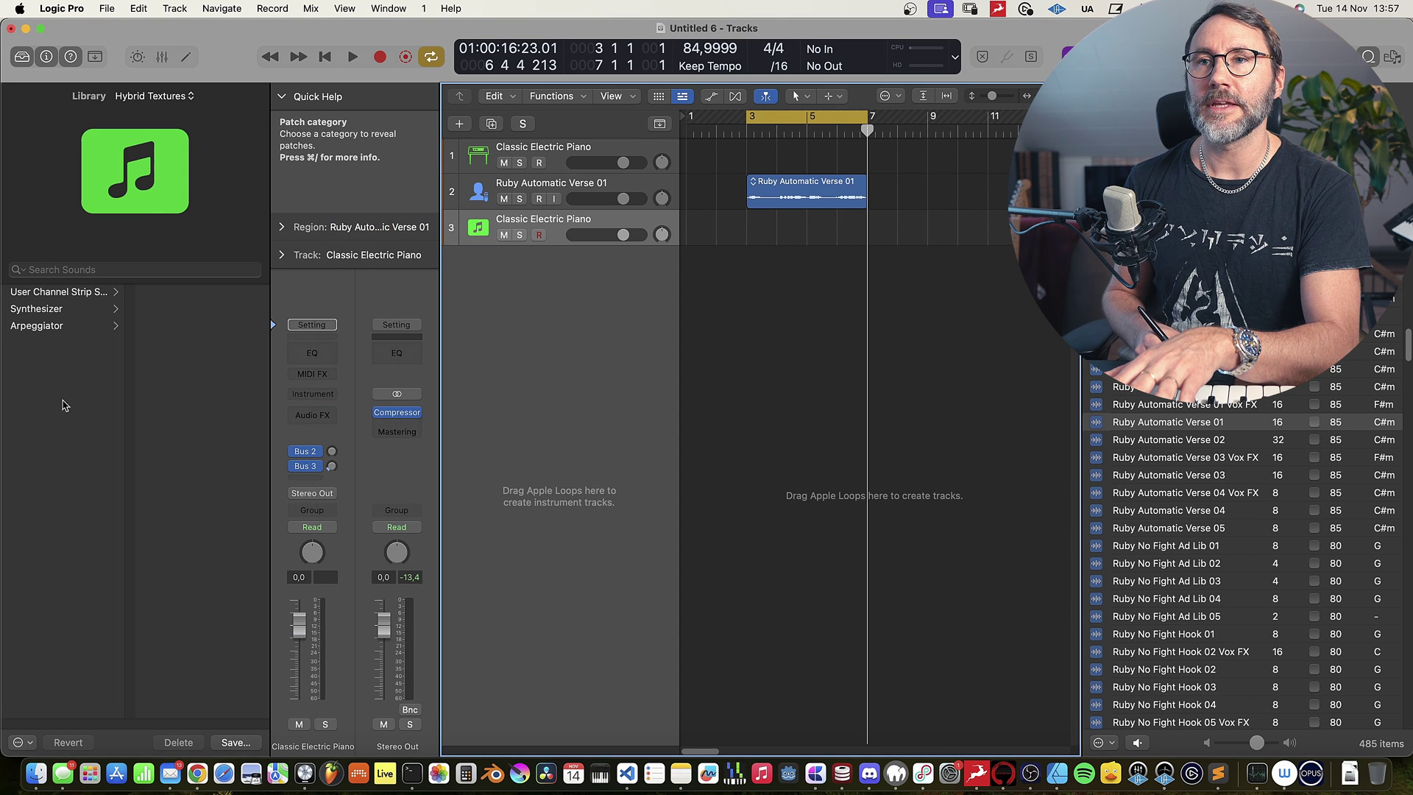
Show All Sounds in the Library, load the Synthesizer bass patch 90s Solid Synth Bass, and capture the played performance as a region.
{"action": "left_click", "coordinate": [180, 98]}
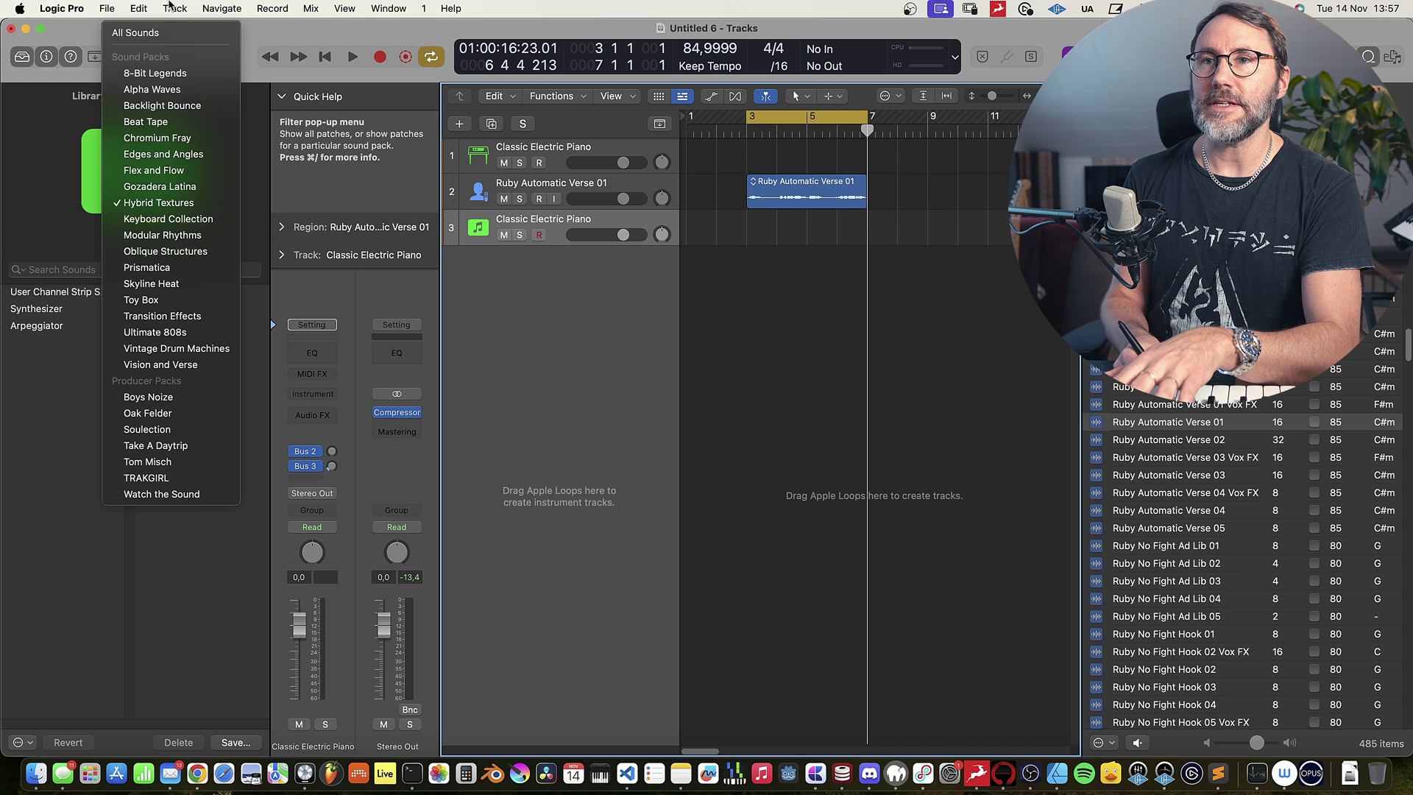
{"action": "left_click", "coordinate": [142, 33]}
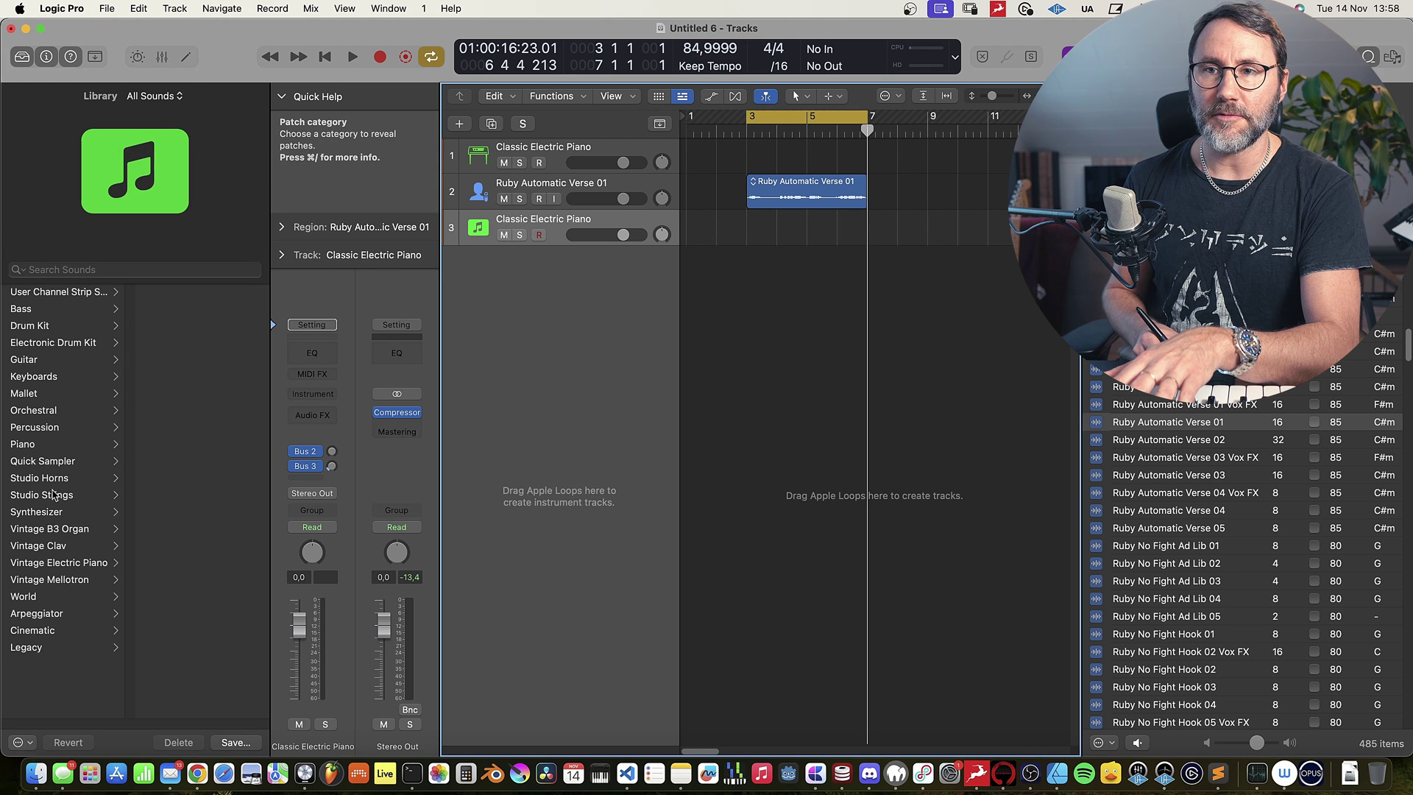
{"action": "left_click", "coordinate": [56, 513]}
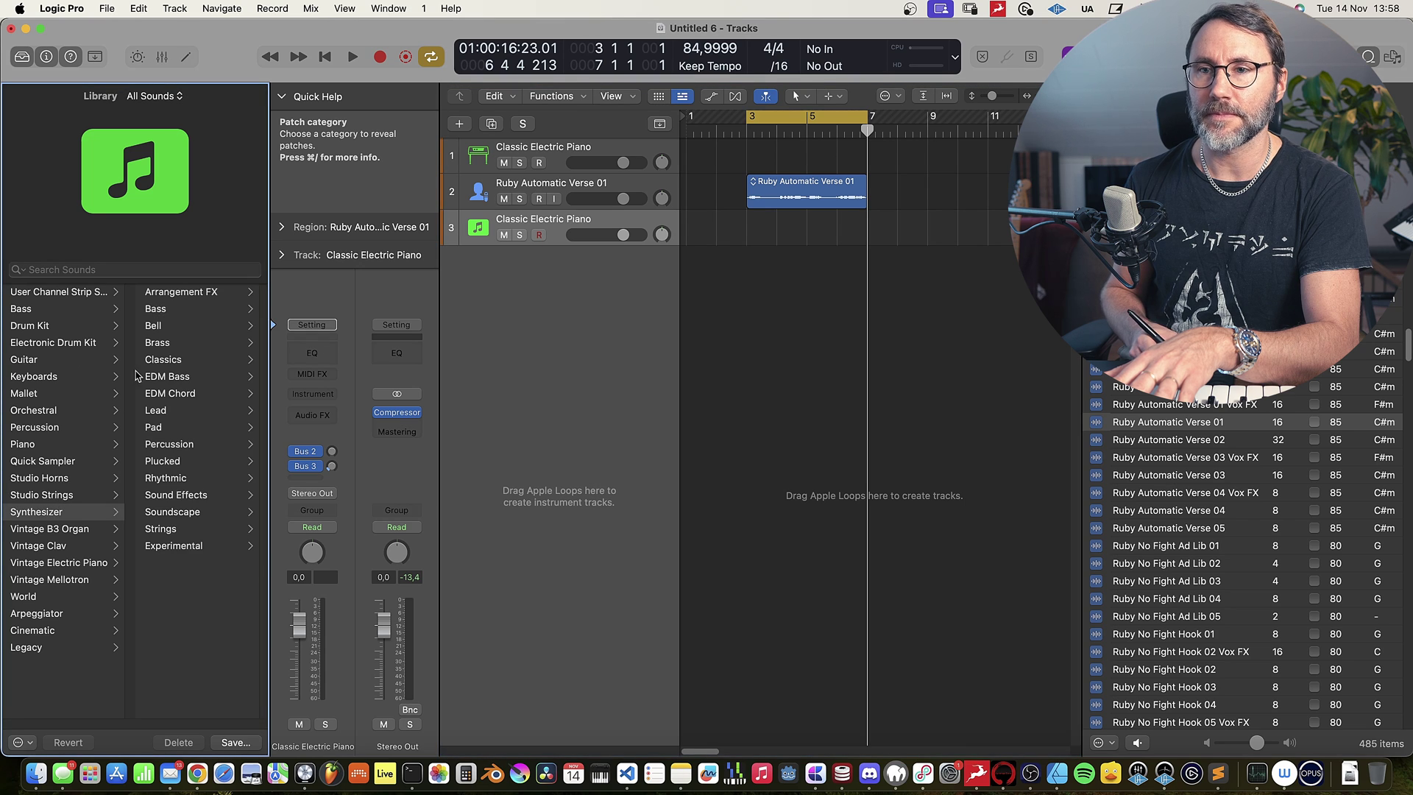
{"action": "left_click", "coordinate": [176, 312]}
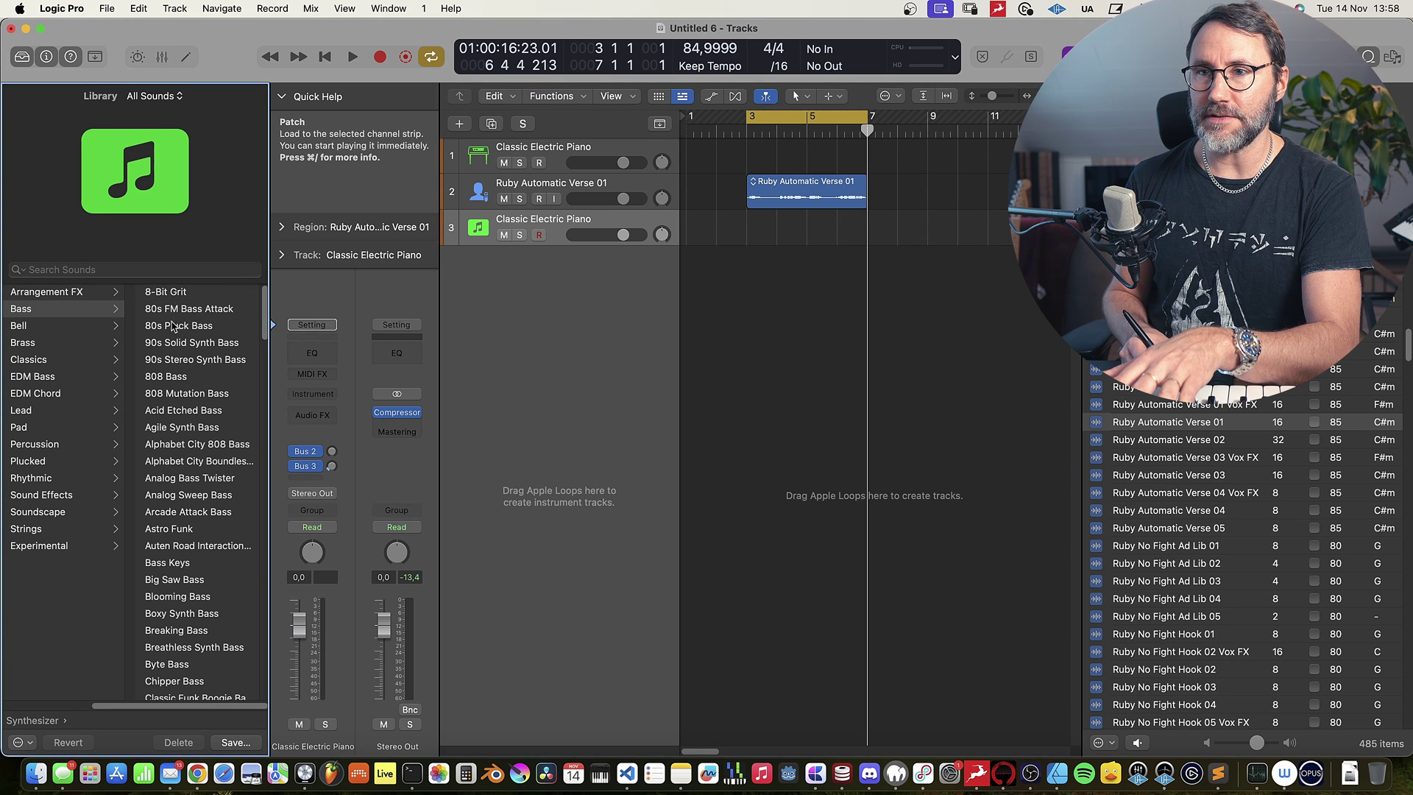
{"action": "left_click", "coordinate": [193, 344]}
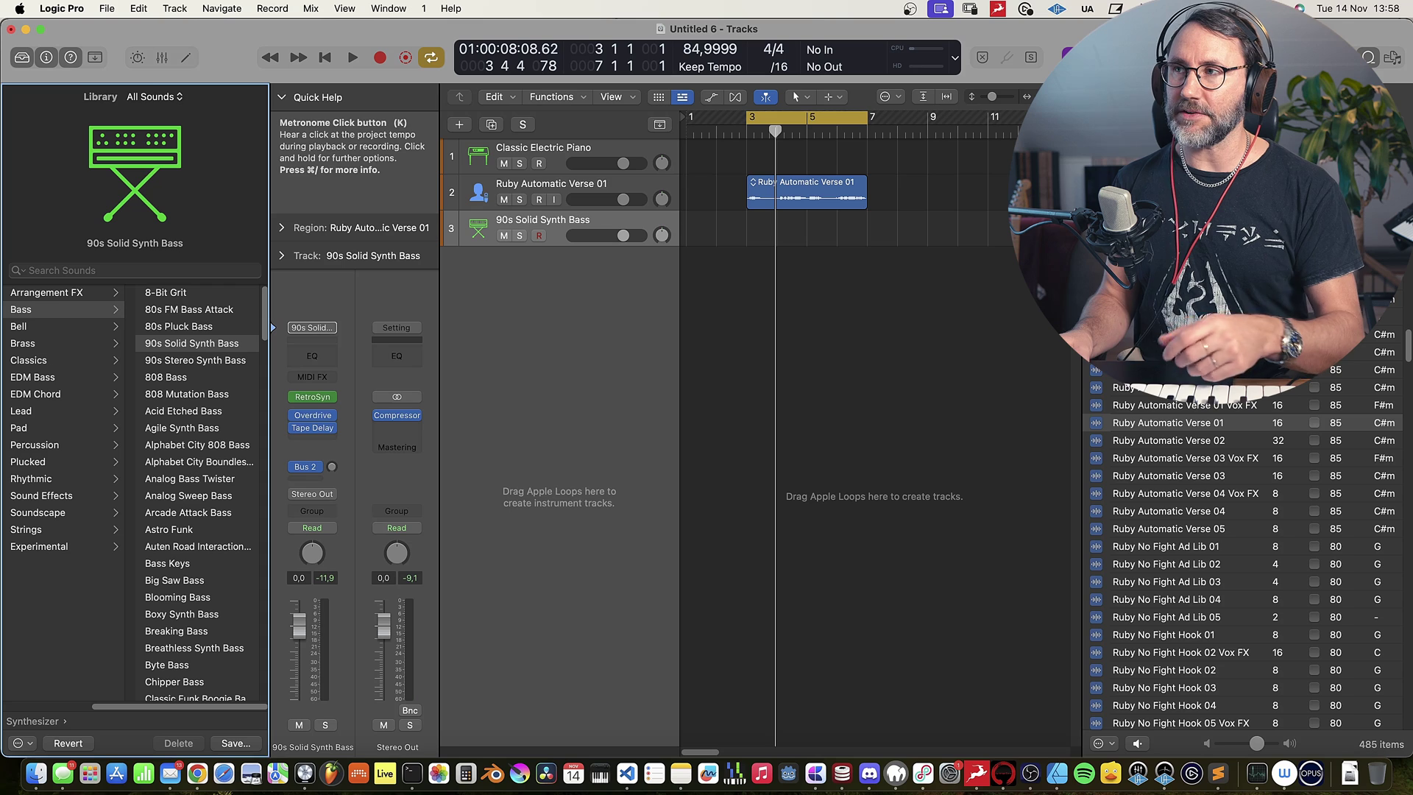
{"action": "key", "text": "shift+r"}
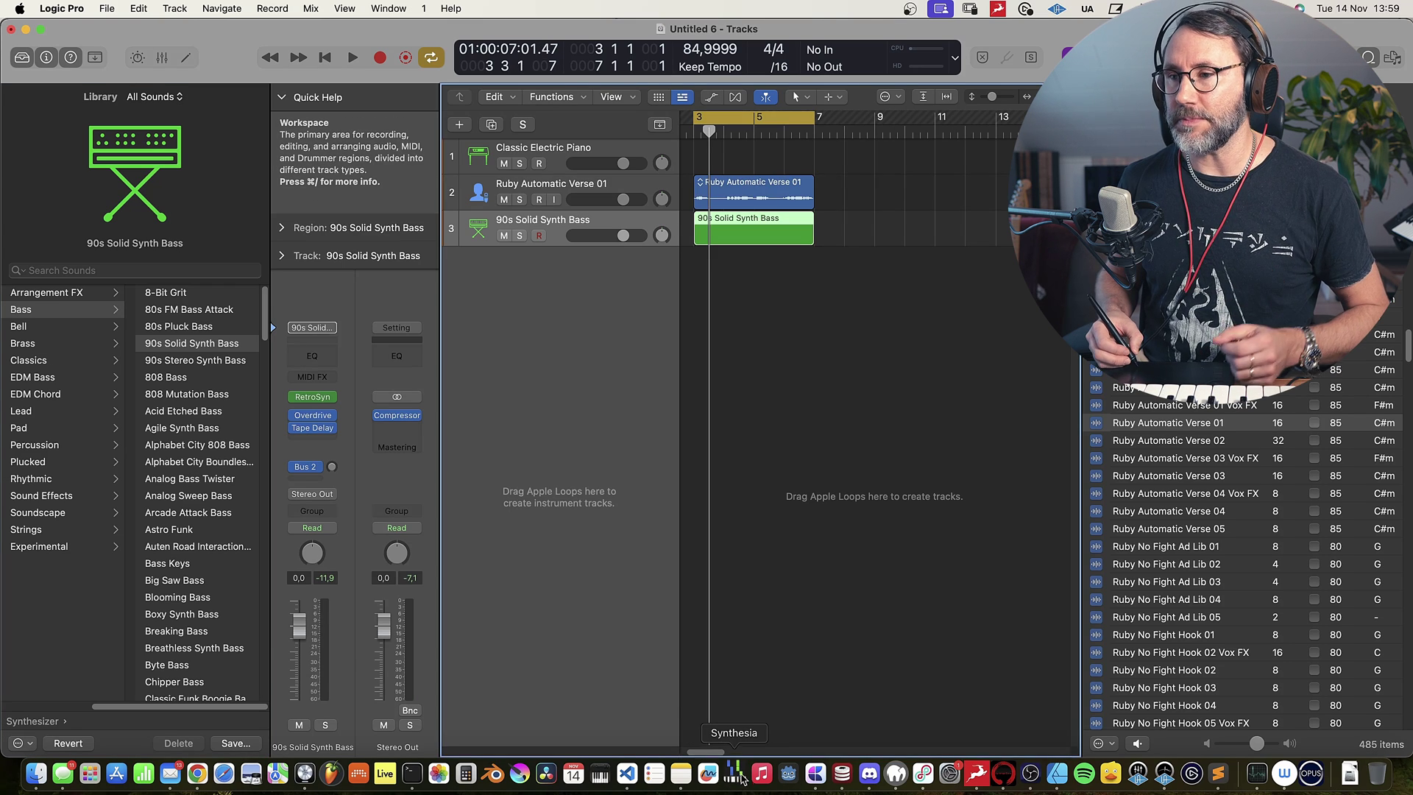
Open Synthesia and move its piano keyboard window over the arrangement area.
{"action": "left_click", "coordinate": [736, 778]}
{"action": "left_click_drag", "start_coordinate": [746, 134], "coordinate": [1043, 22]}
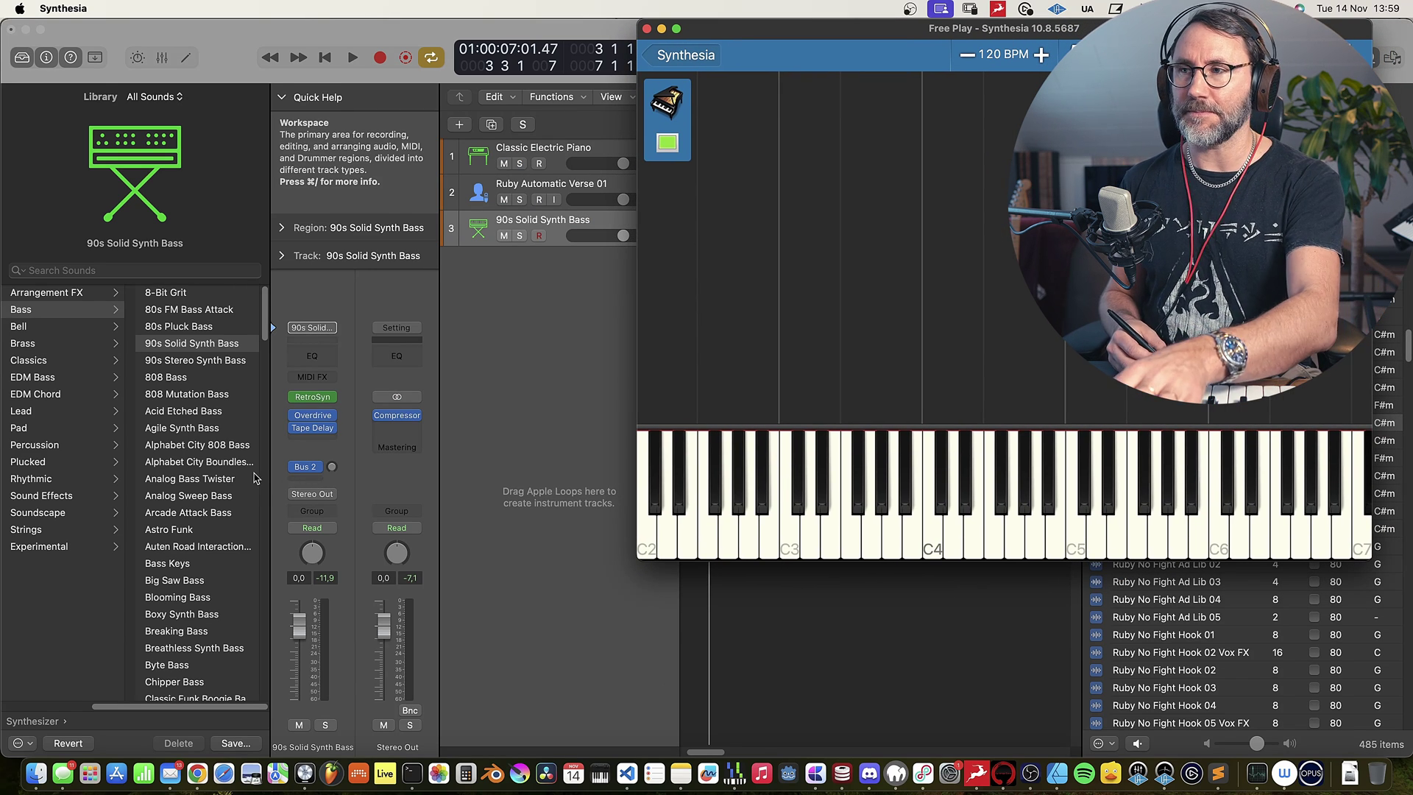
Close Synthesia to return to Logic Pro and record a synth bass performance over cycle bars 3 to 7 with the Piano Roll open.
{"action": "key", "text": "space"}
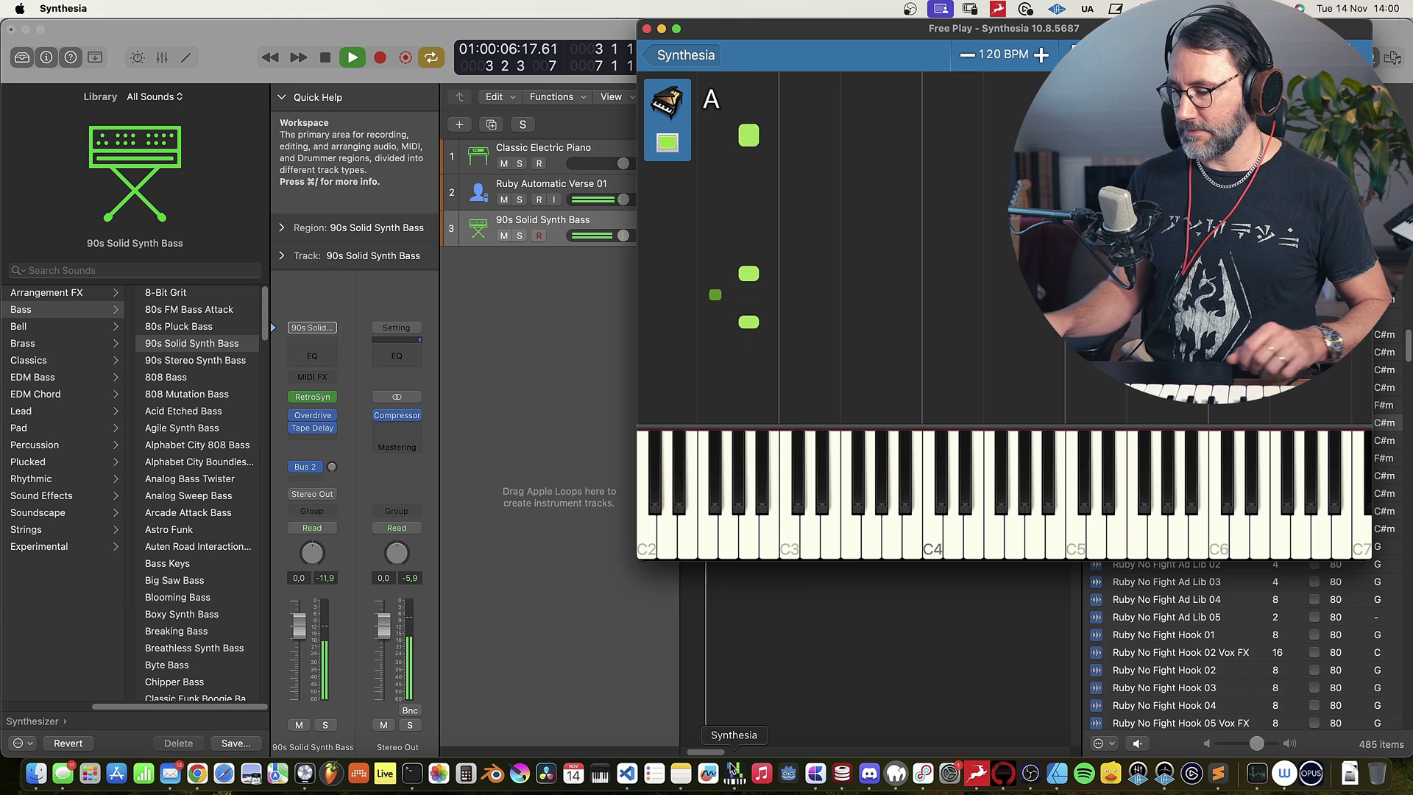
{"action": "left_click", "coordinate": [647, 29]}
{"action": "left_click", "coordinate": [352, 58]}
{"action": "key", "text": "e"}
{"action": "key", "text": "r"}
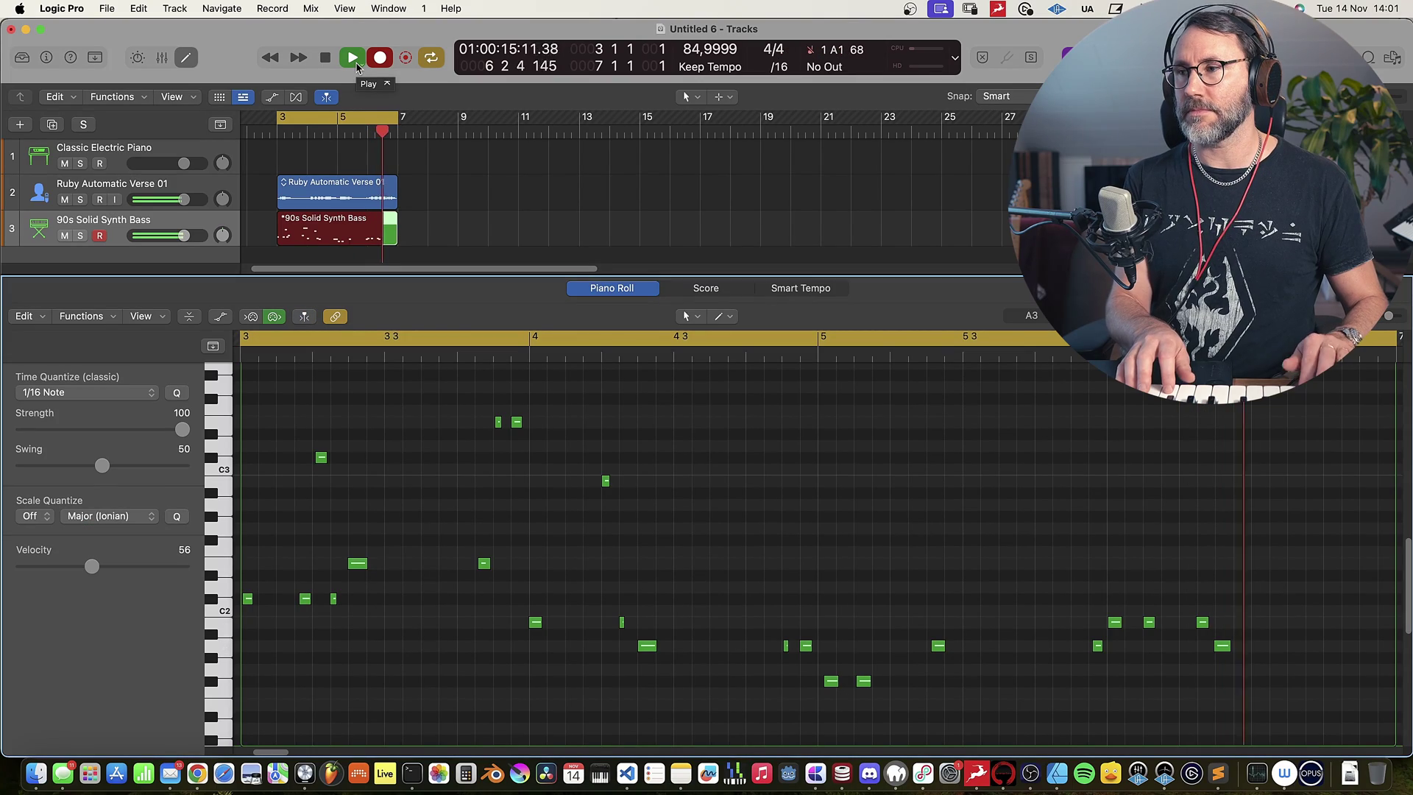
{"action": "key", "text": "space"}
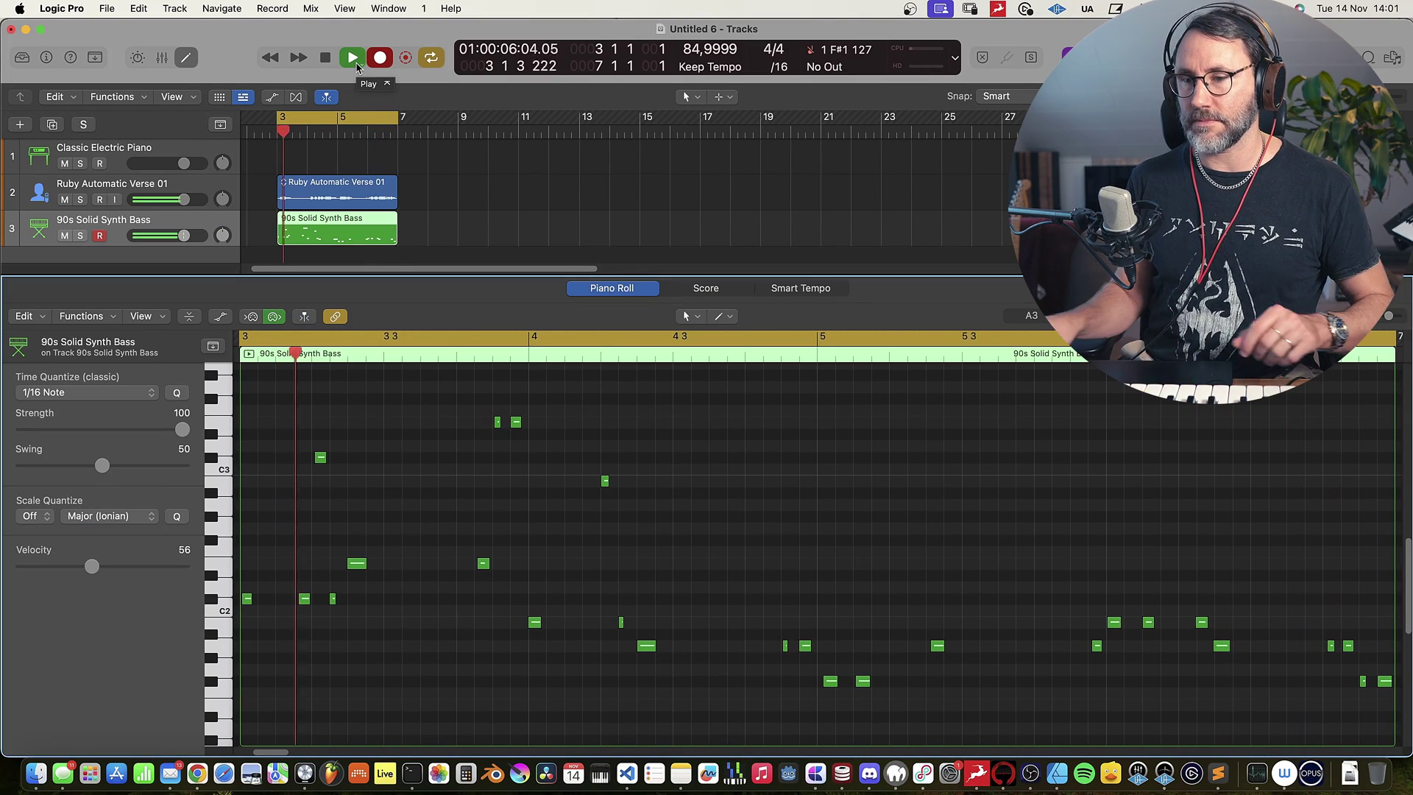
Quantize the recorded bass region to 1/16 notes and raise the 90s Solid Synth Bass track's volume to 1.0 dB.
{"action": "left_click", "coordinate": [351, 235]}
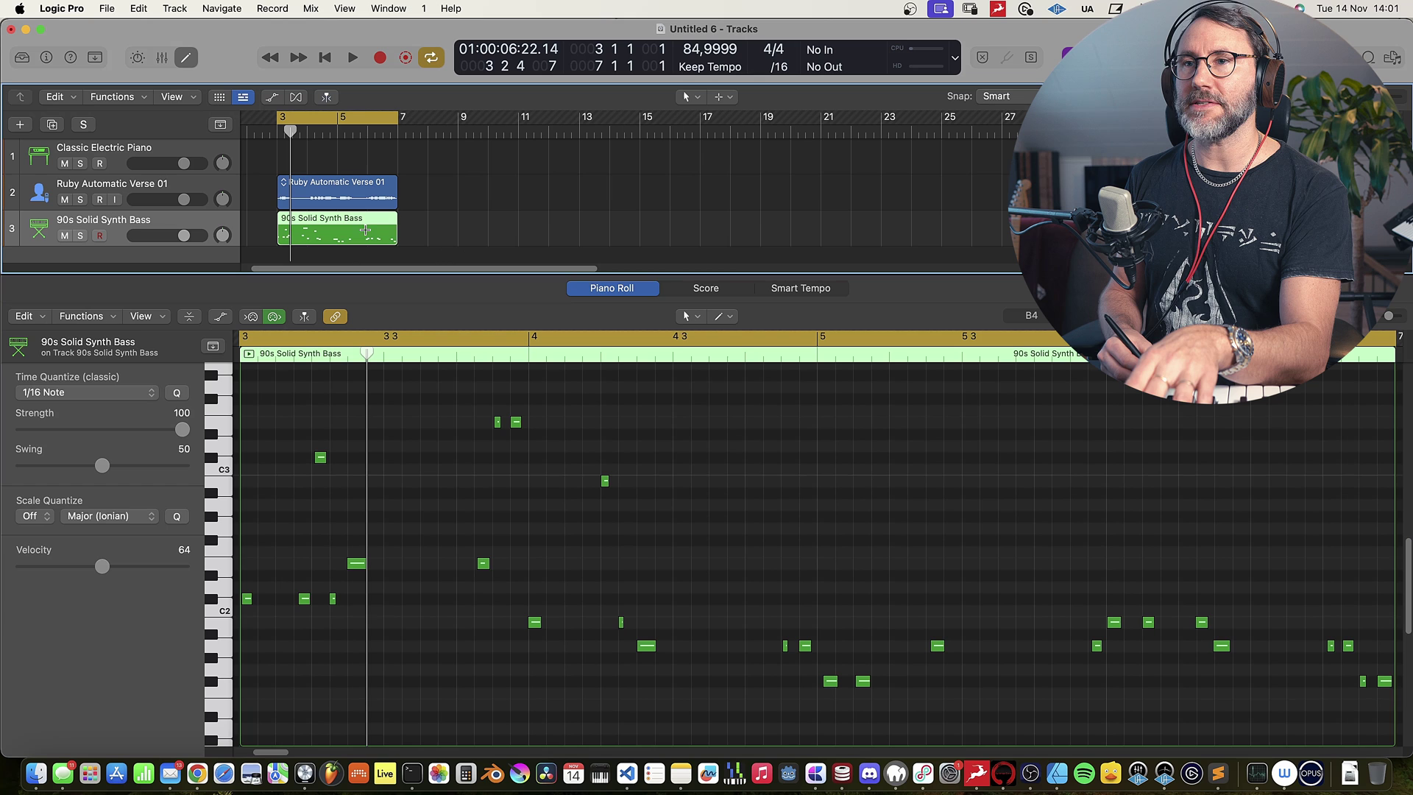
{"action": "key", "text": "space"}
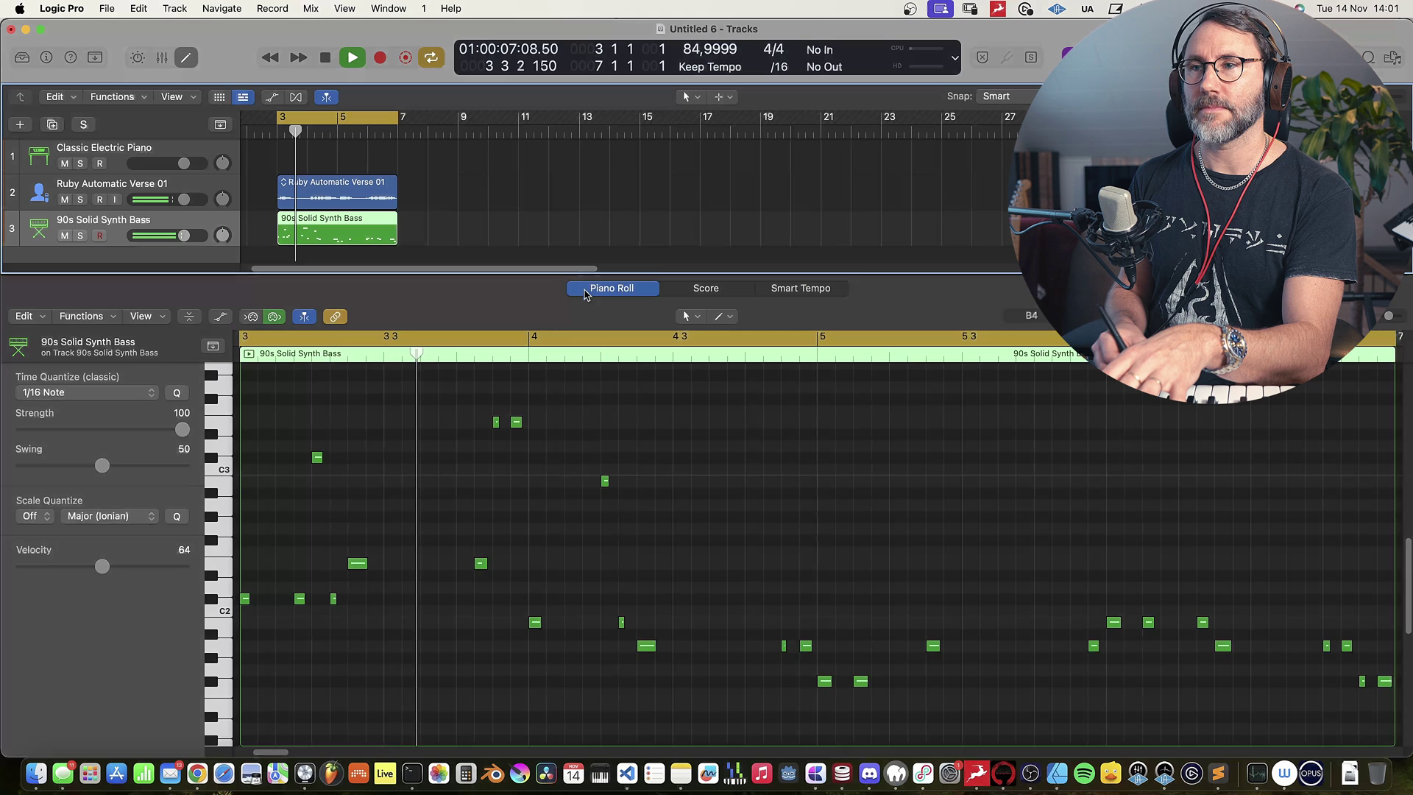
{"action": "key", "text": "e"}
{"action": "left_click_drag", "start_coordinate": [198, 238], "coordinate": [203, 237]}
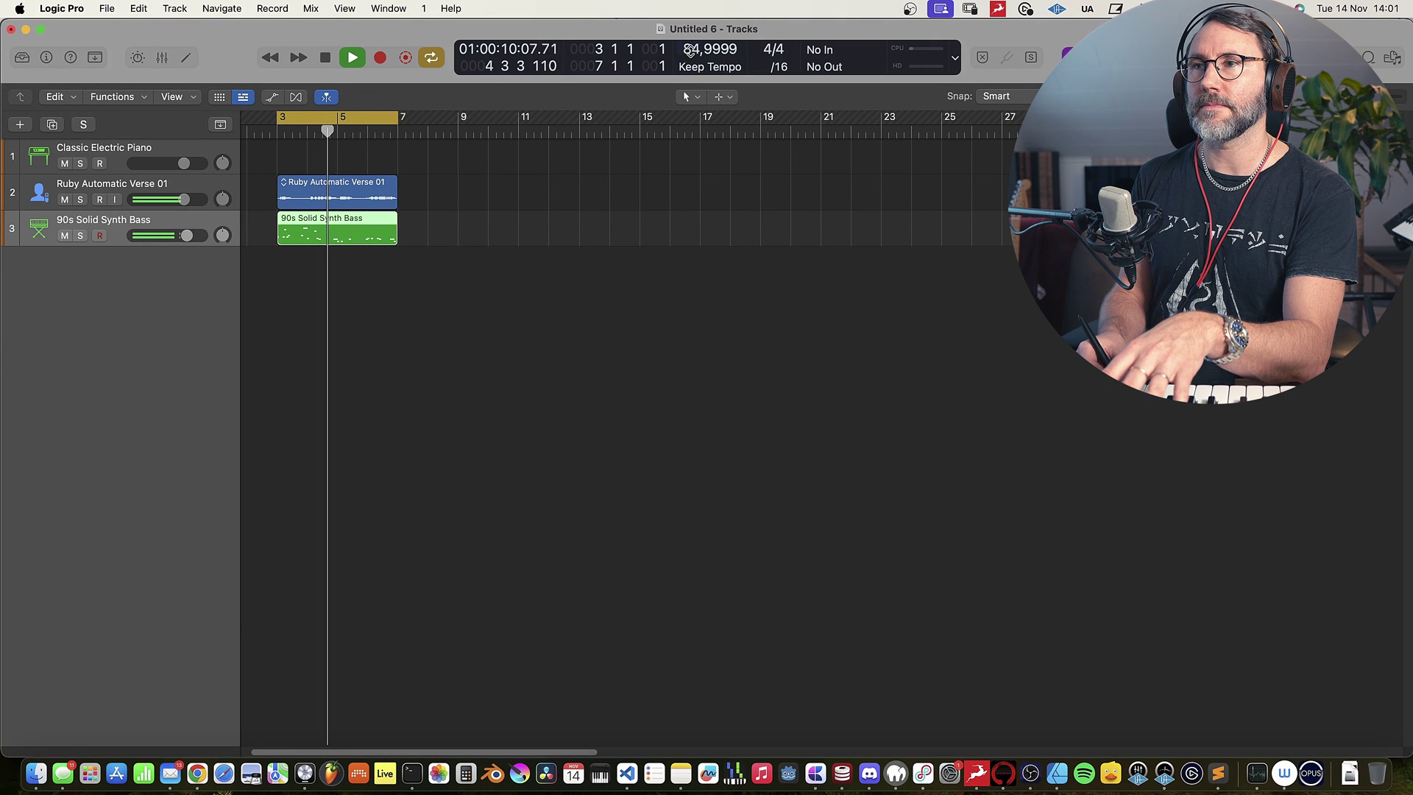
Create a Drummer track below the bass track and choose the Modern Hip Hop drummer from the Hip Hop genre.
{"action": "scroll", "coordinate": [508, 239], "scroll_direction": "up", "scroll_amount": 3}
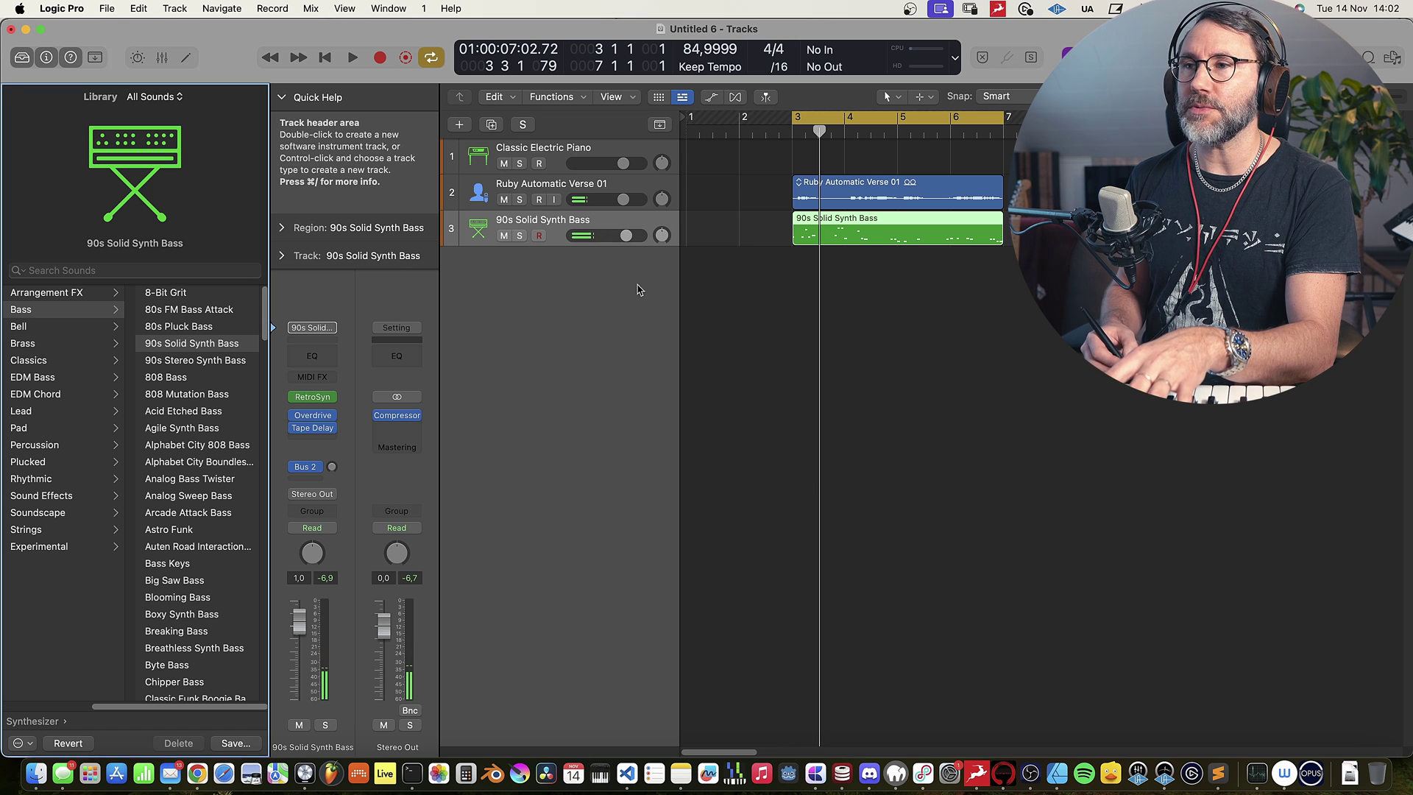
{"action": "right_click", "coordinate": [638, 289]}
{"action": "left_click", "coordinate": [688, 325]}
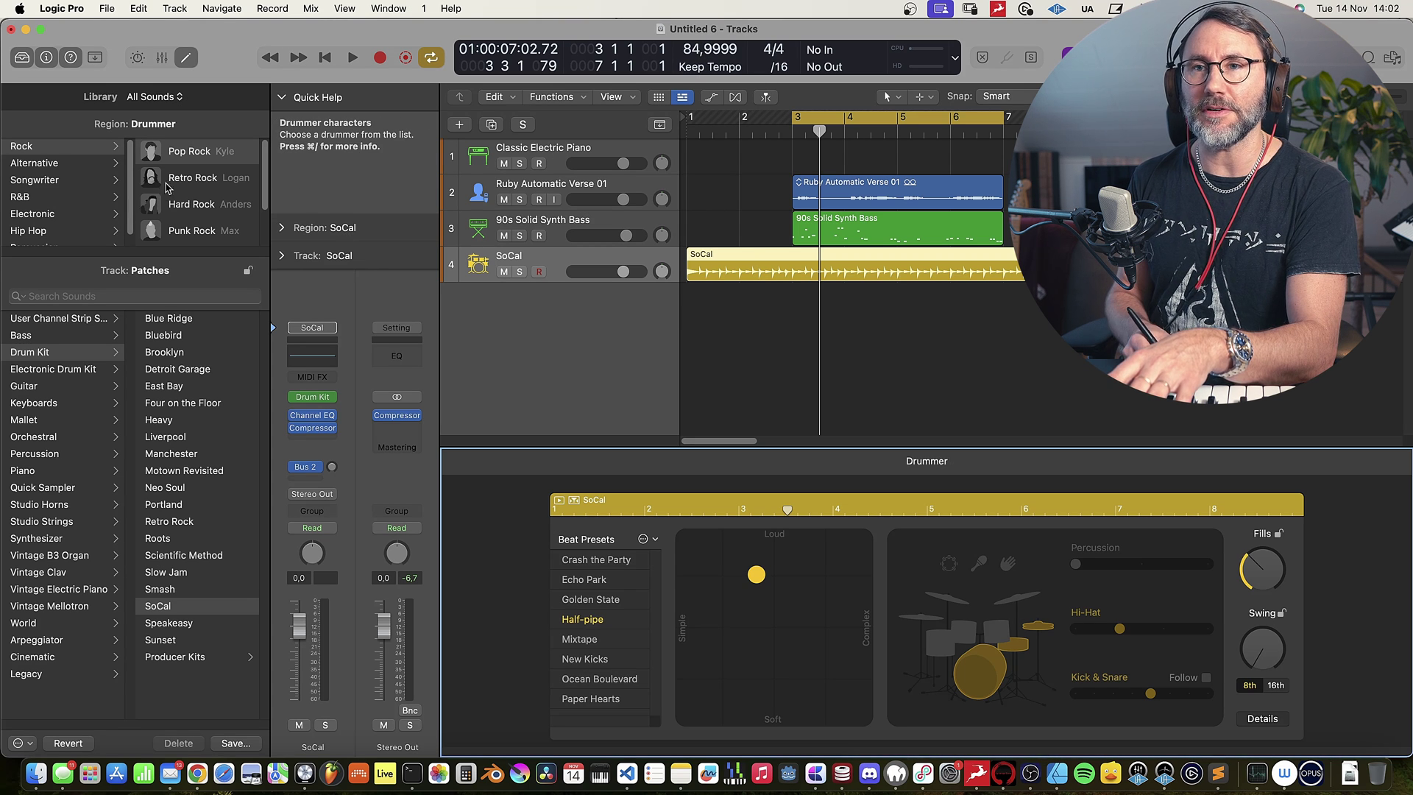
{"action": "scroll", "coordinate": [129, 209], "scroll_direction": "down", "scroll_amount": 1}
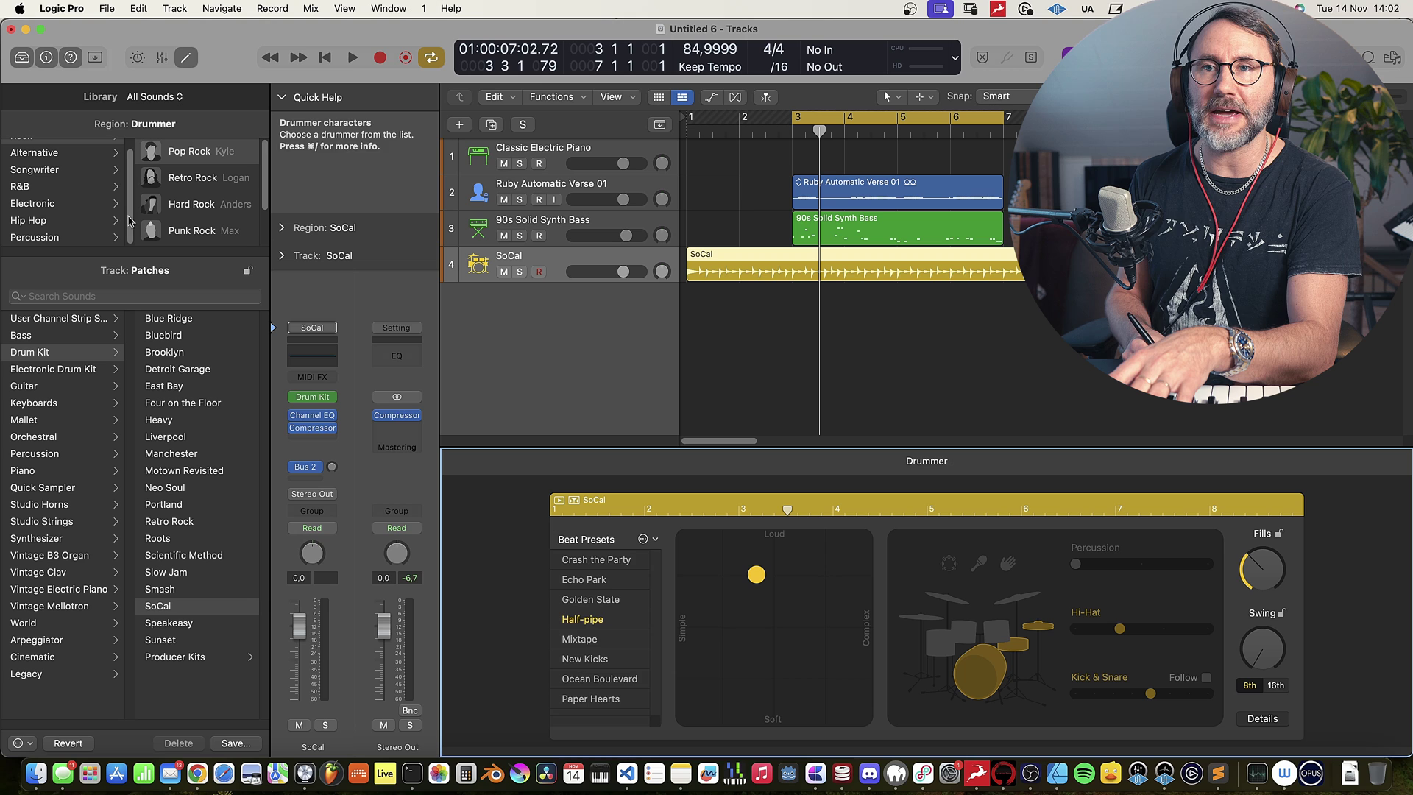
{"action": "left_click", "coordinate": [31, 220]}
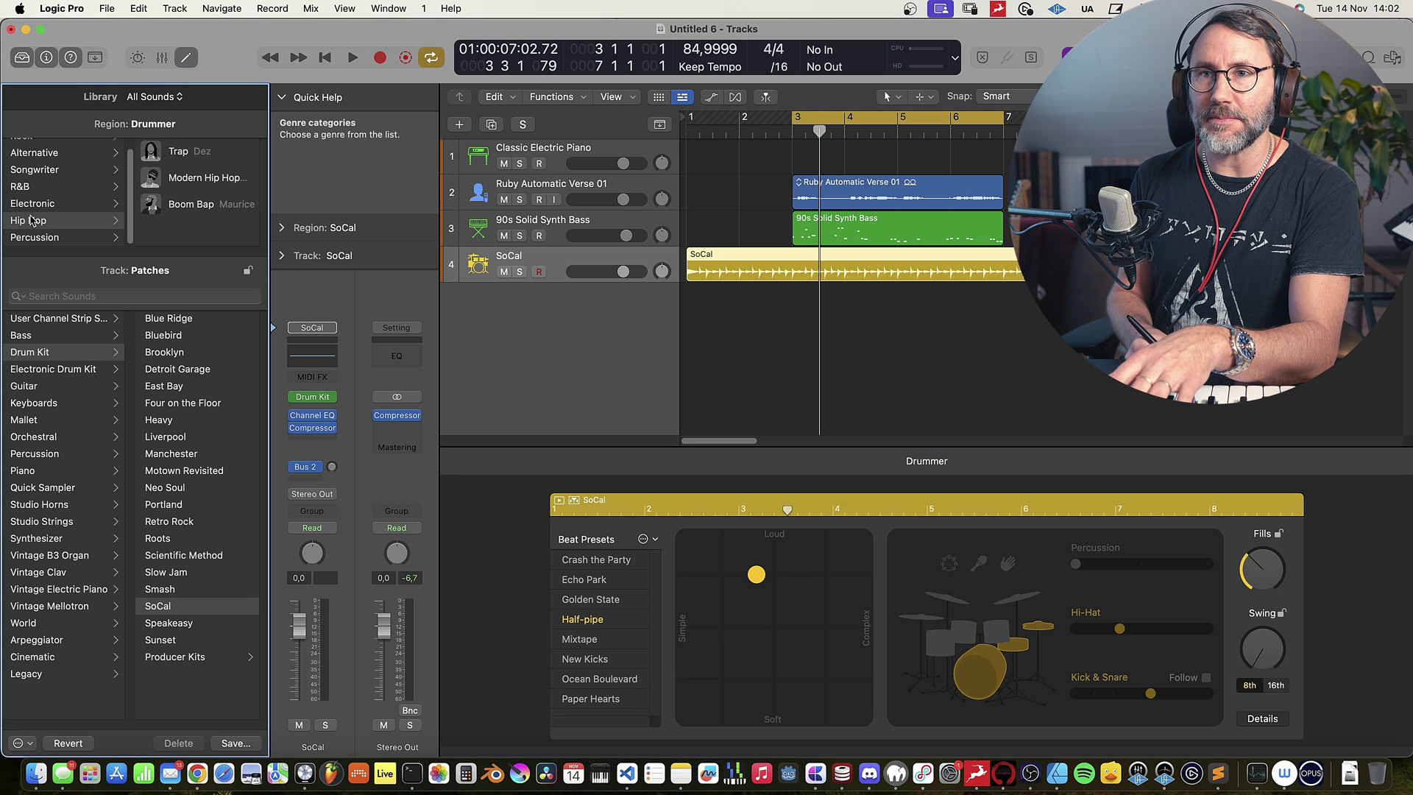
{"action": "left_click", "coordinate": [206, 184]}
Trim the drummer region to bars 3 to 7 and lower the Beat Machine track's volume to -0.9 dB during playback.
{"action": "left_click_drag", "start_coordinate": [689, 274], "coordinate": [796, 292]}
{"action": "left_click_drag", "start_coordinate": [1031, 274], "coordinate": [999, 277]}
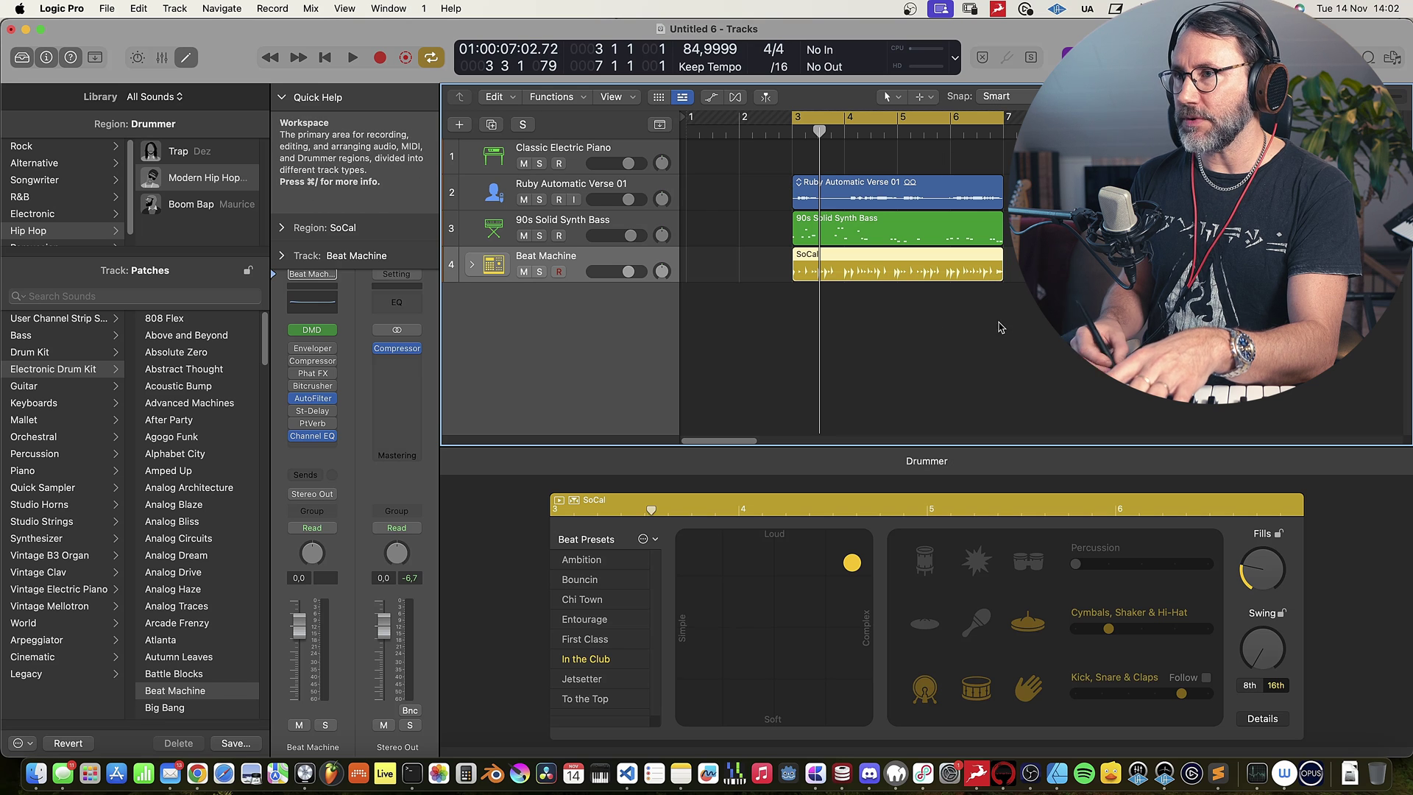
{"action": "key", "text": "space"}
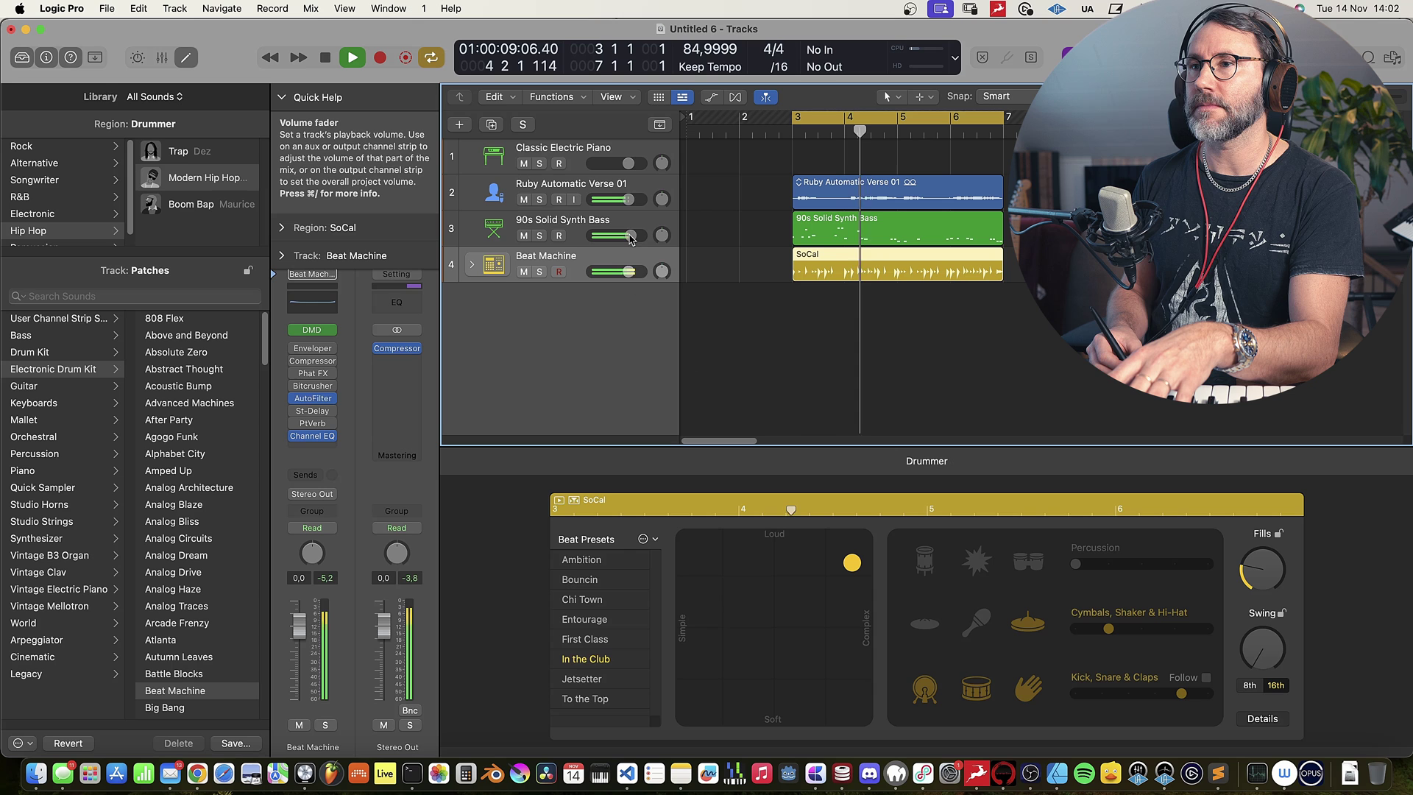
{"action": "left_click_drag", "start_coordinate": [625, 271], "coordinate": [620, 271]}
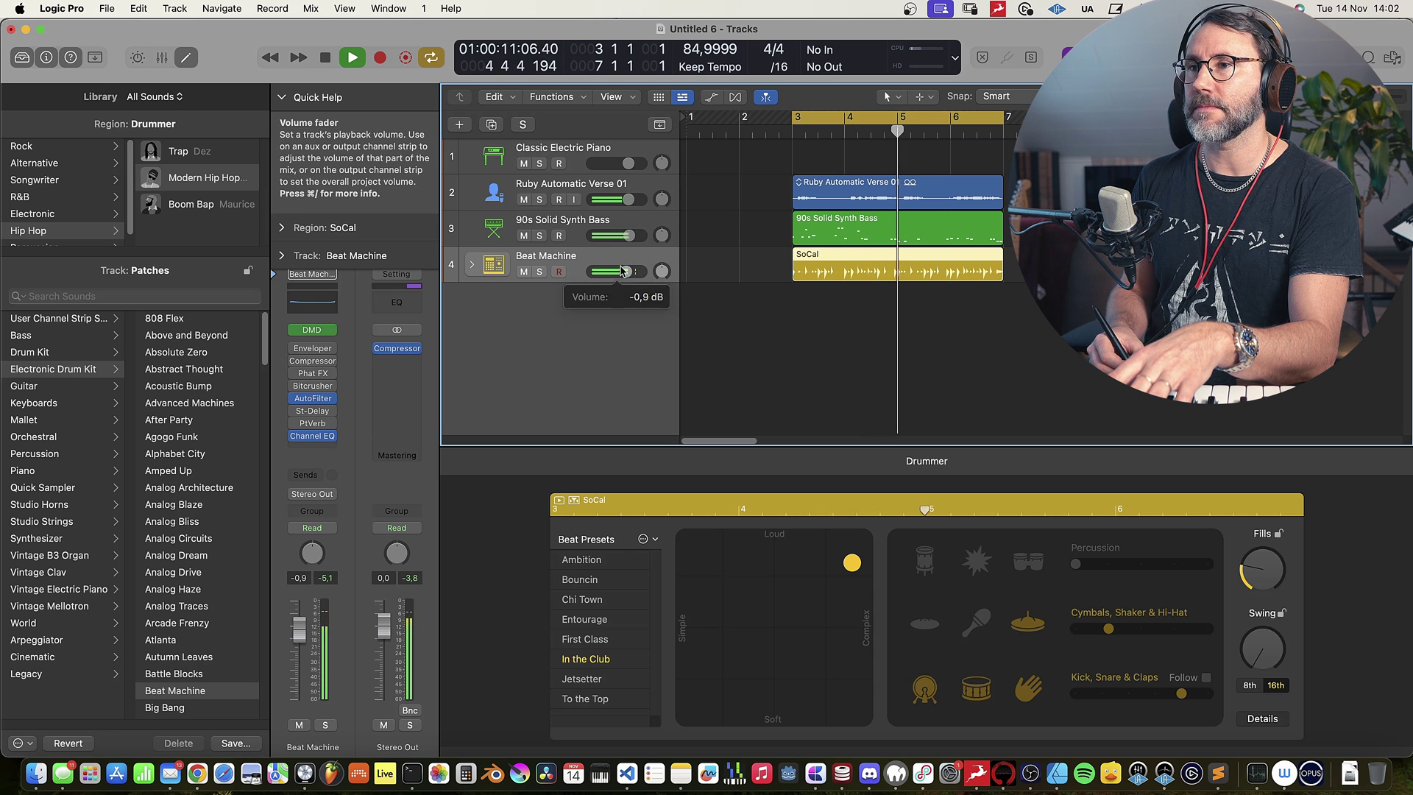
In the Mixer, set the make-up gain of the Stereo Out channel's Compressor to 1.0 dB.
{"action": "key", "text": "x"}
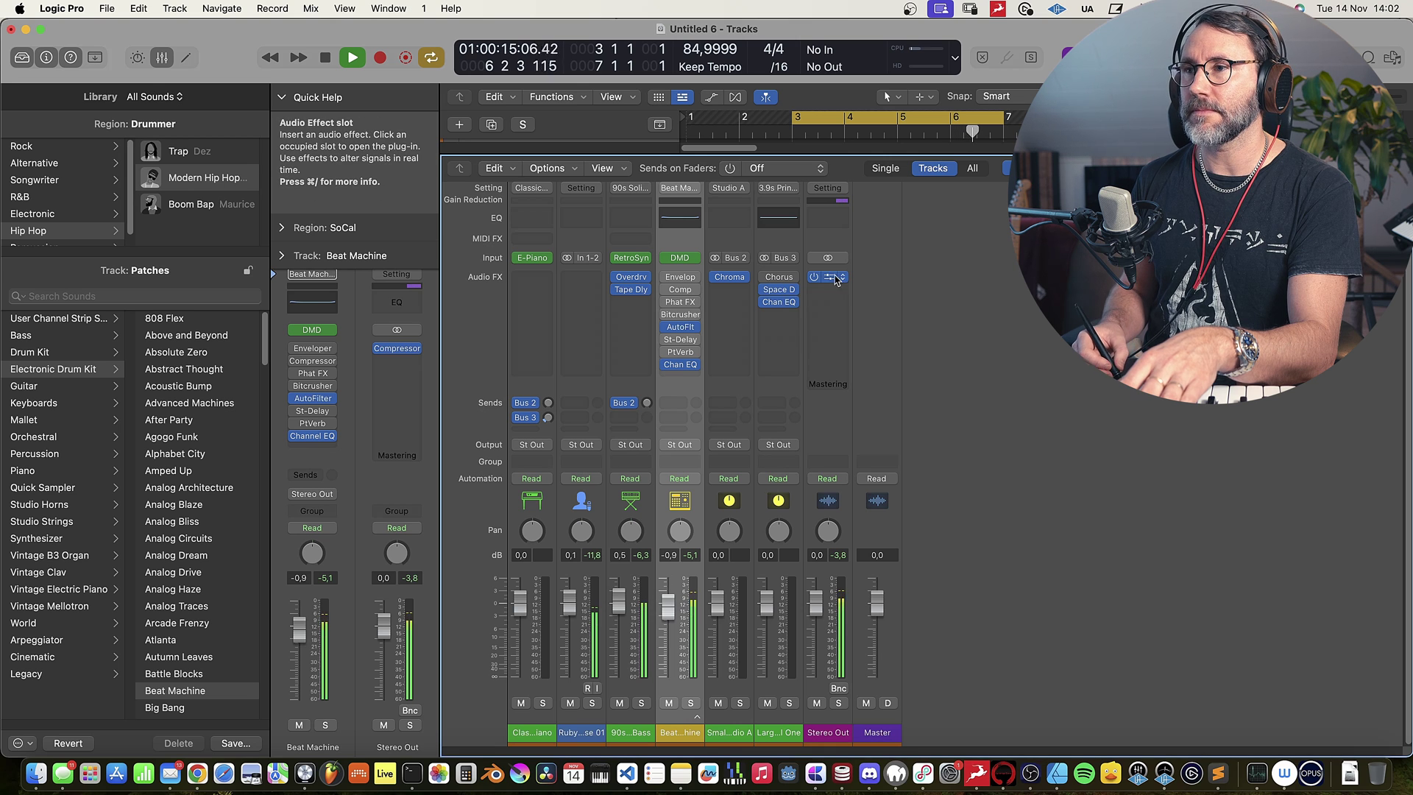
{"action": "key", "text": "v"}
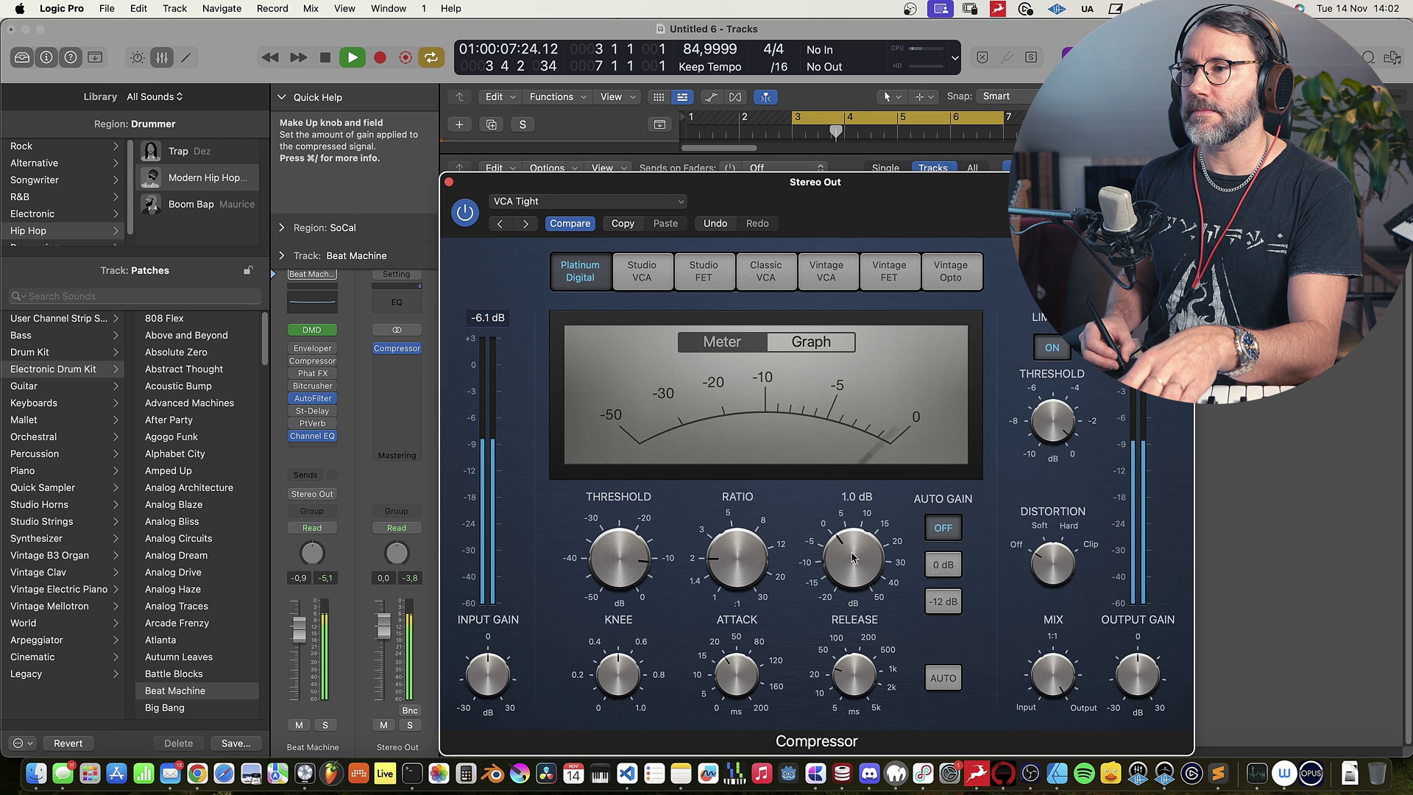
{"action": "key", "text": "v"}
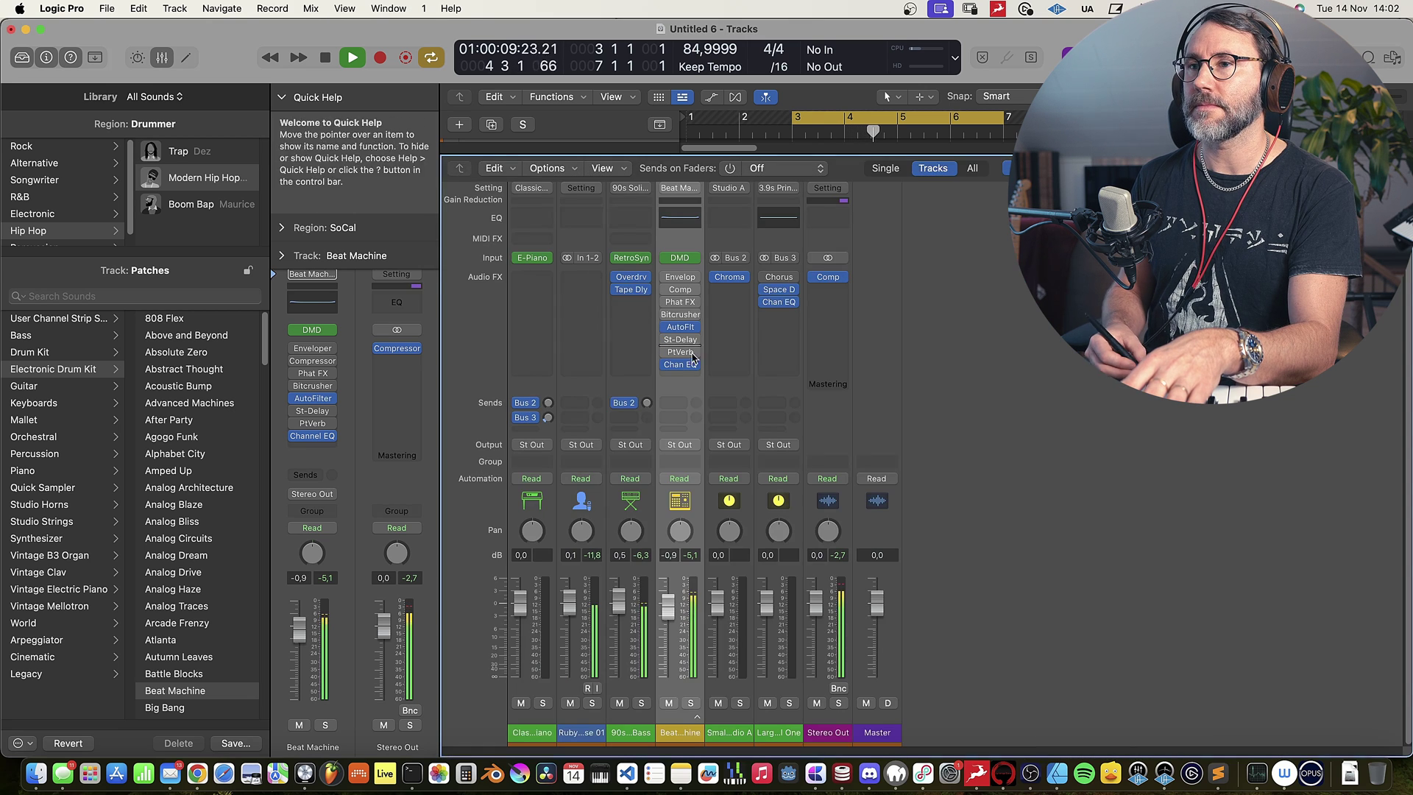
{"action": "key", "text": "x"}
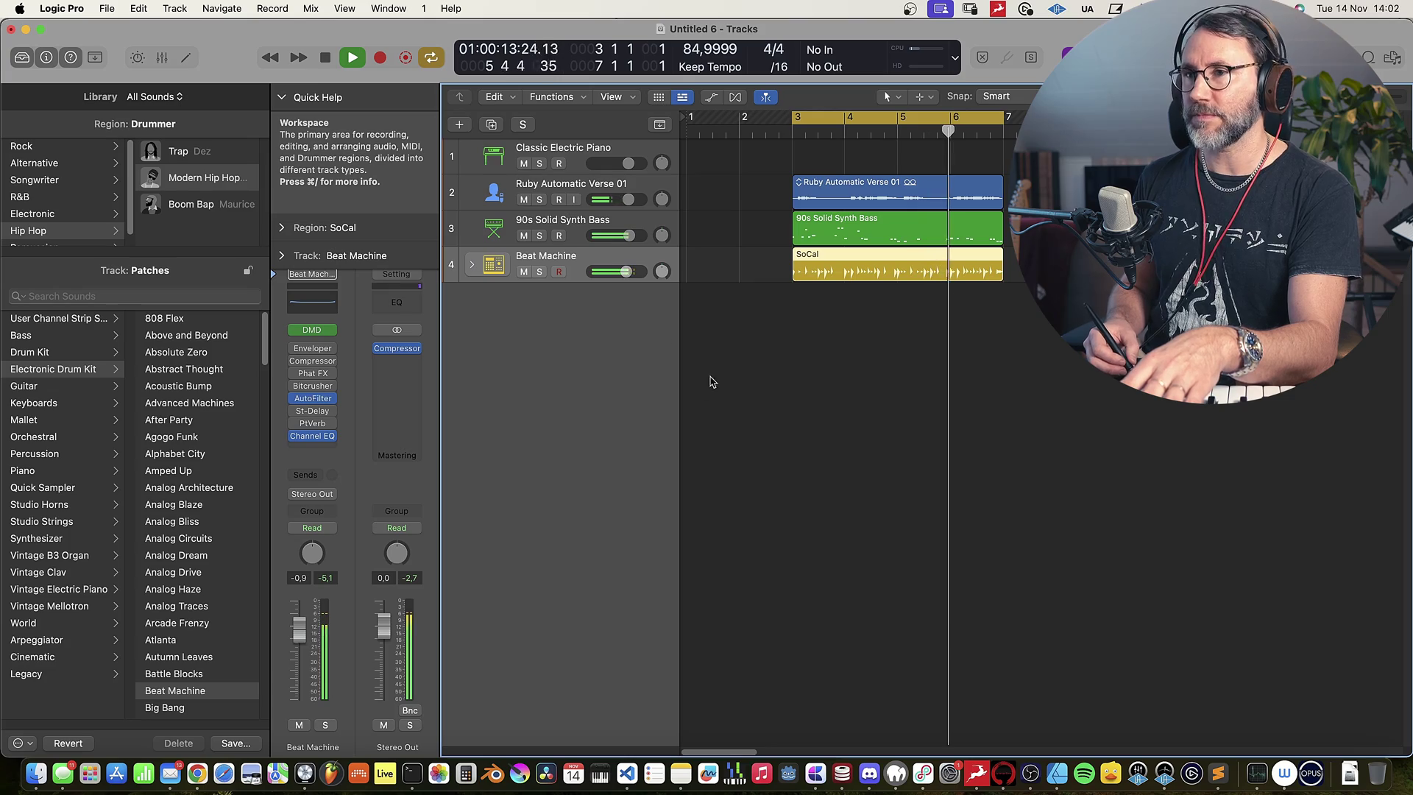
{"action": "key", "text": "x"}
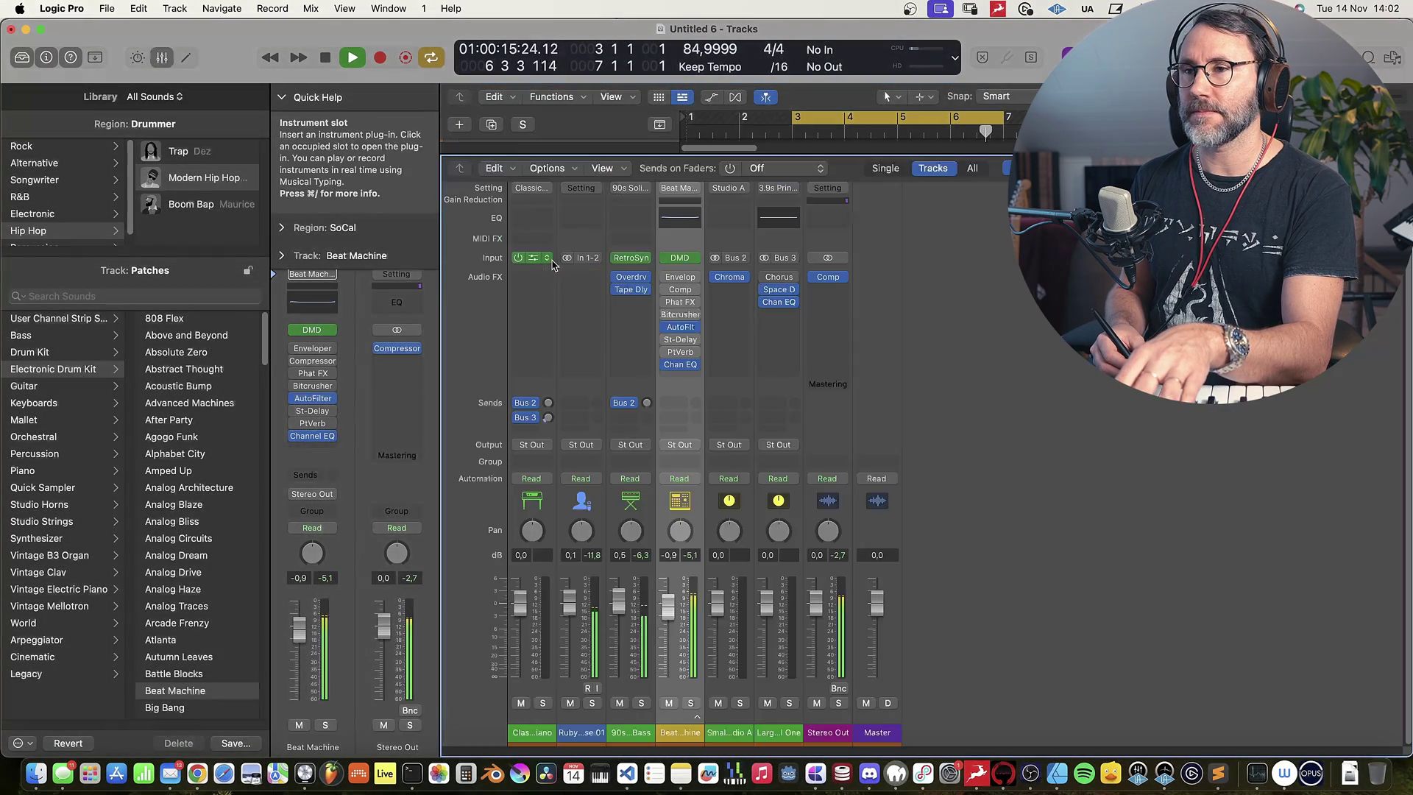
{"action": "key", "text": "x"}
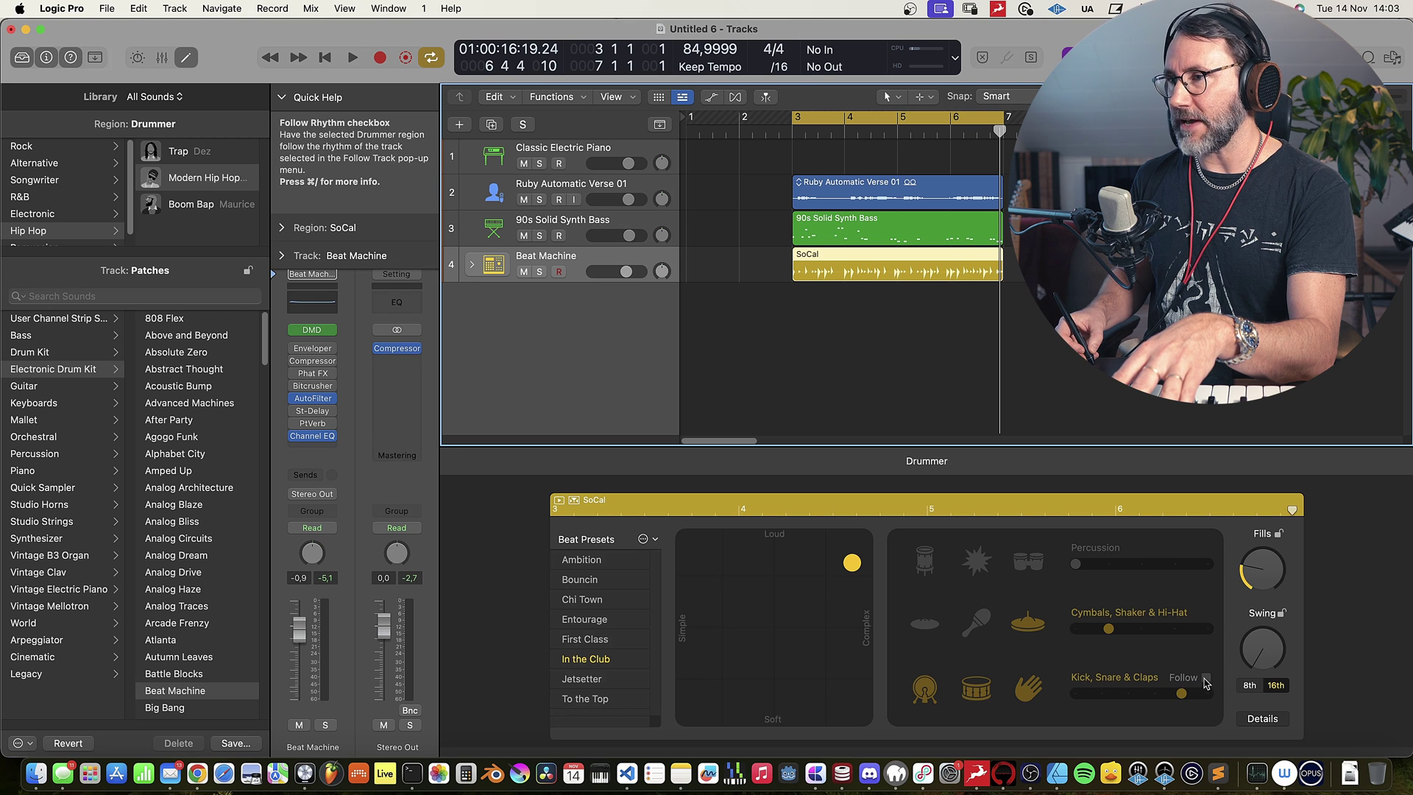
Make the drummer's kick, snare and claps follow the 90s Solid Synth Bass track and play back the pattern with its waveform enlarged.
{"action": "left_click", "coordinate": [1205, 678]}
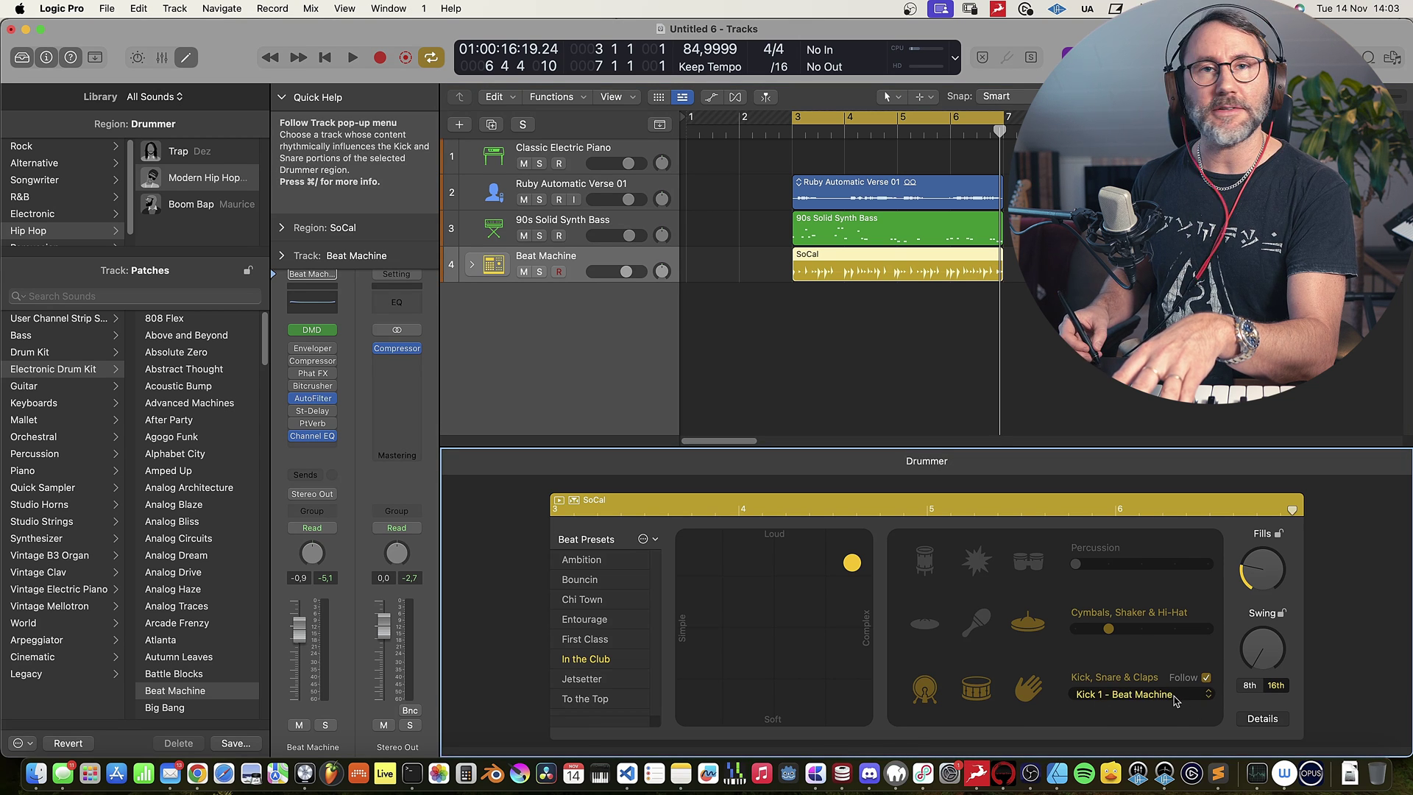
{"action": "left_click", "coordinate": [1175, 696]}
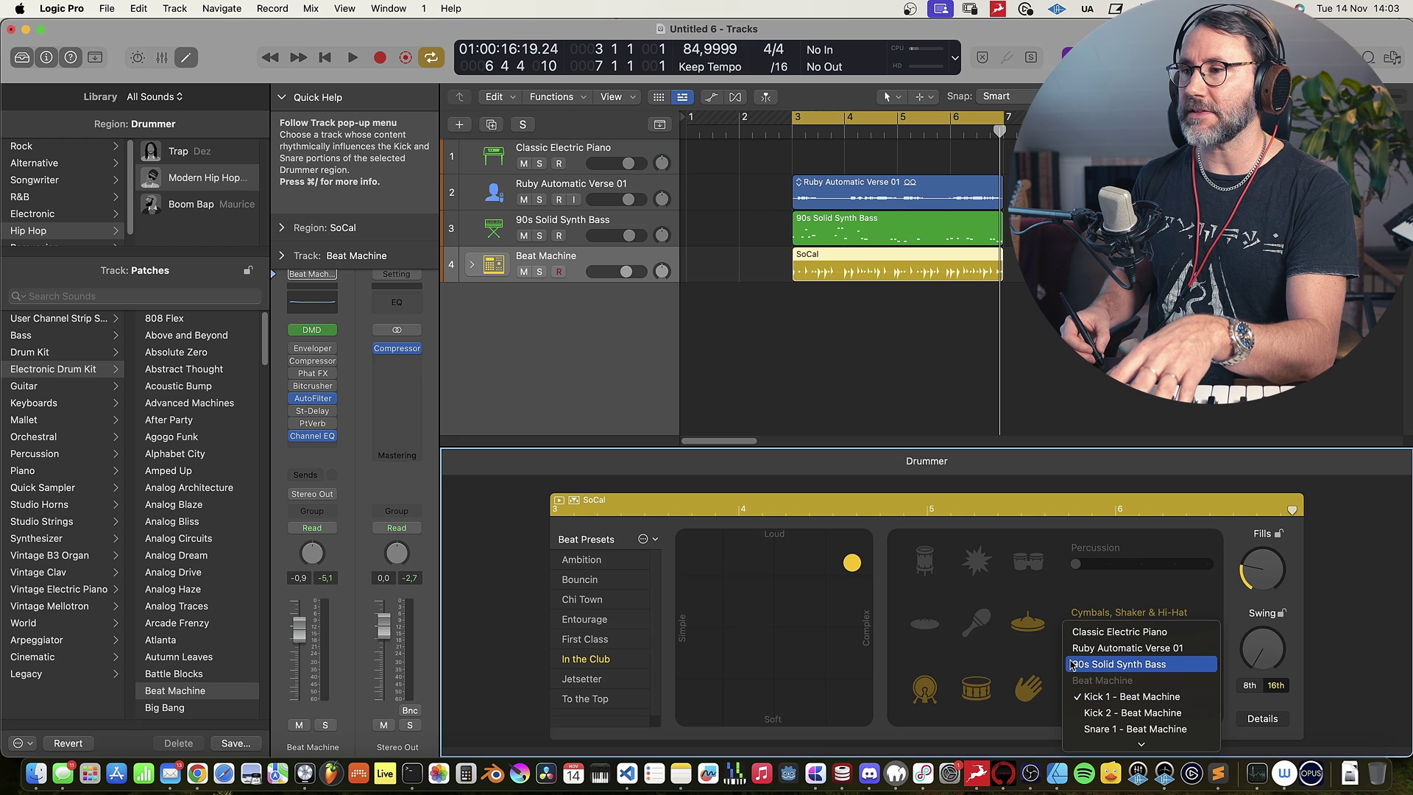
{"action": "left_click", "coordinate": [1160, 665]}
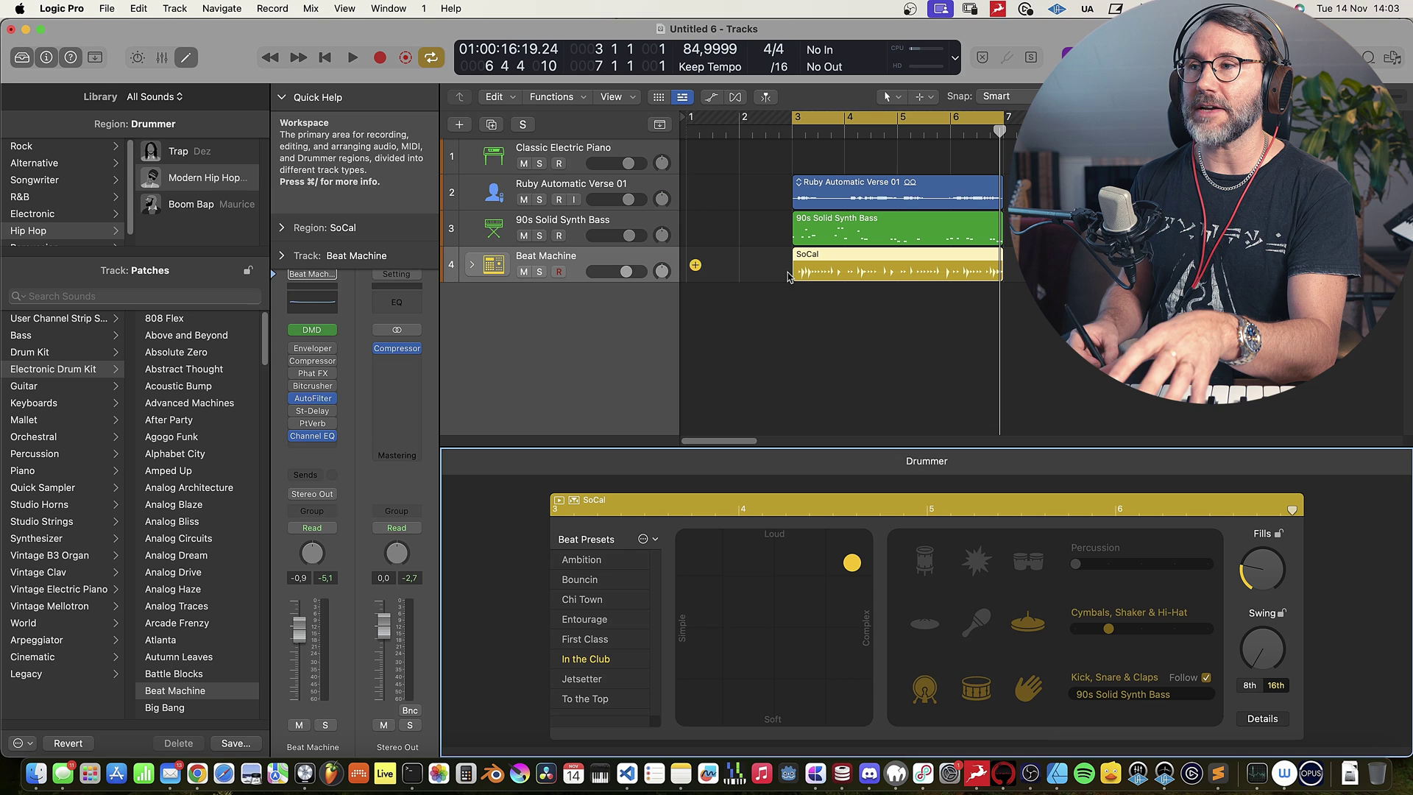
{"action": "left_click_drag", "start_coordinate": [498, 283], "coordinate": [498, 346]}
{"action": "key", "text": "super+Right"}
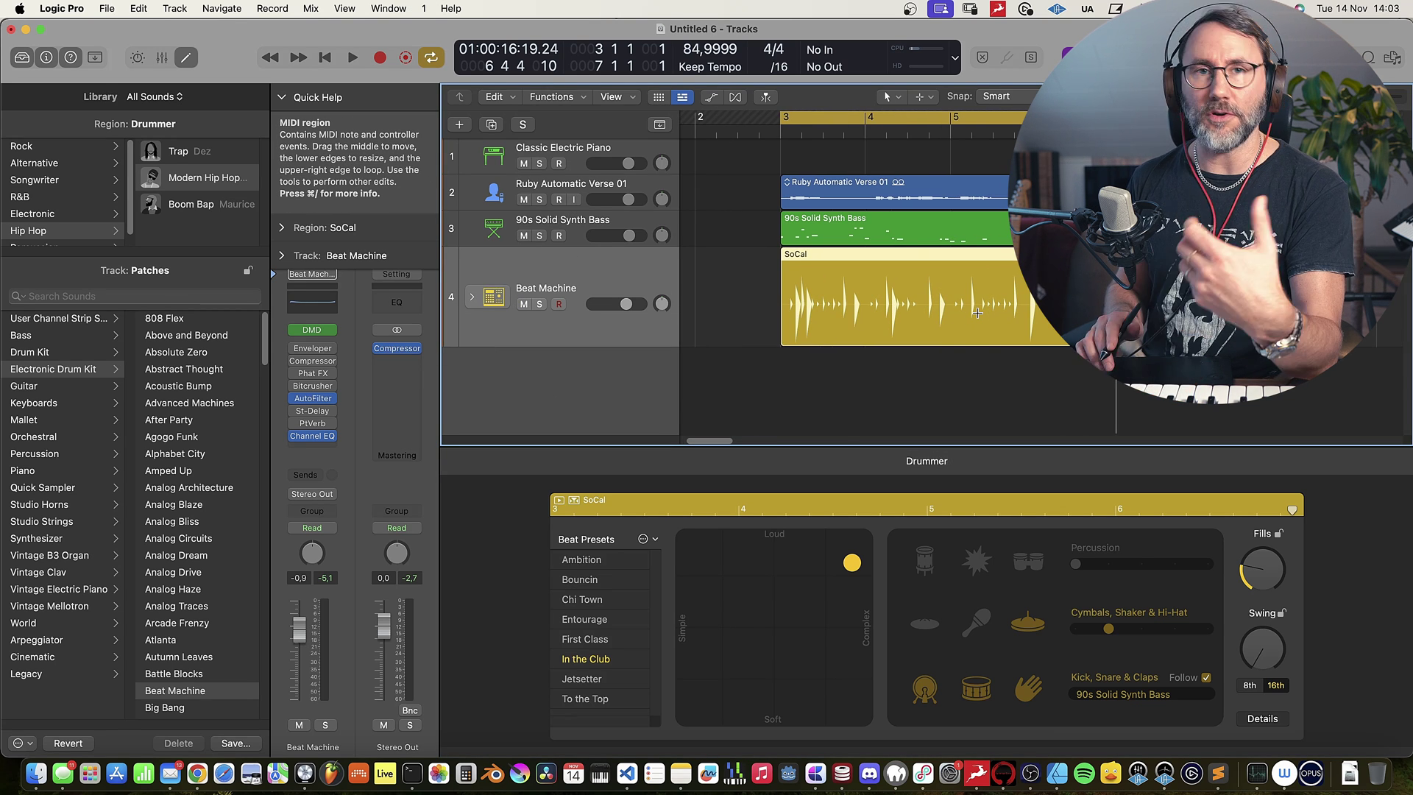
{"action": "key", "text": "space"}
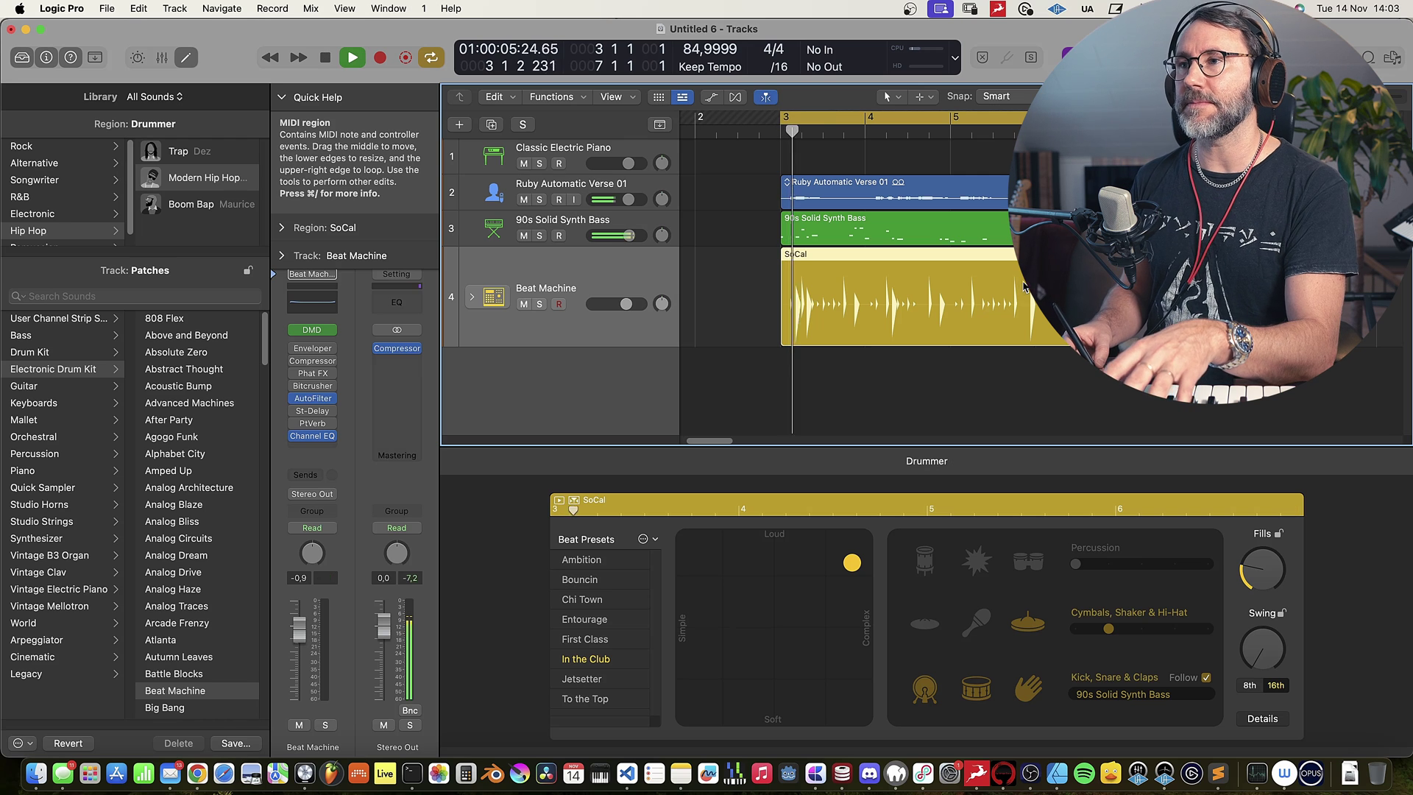
{"action": "left_click", "coordinate": [767, 96]}
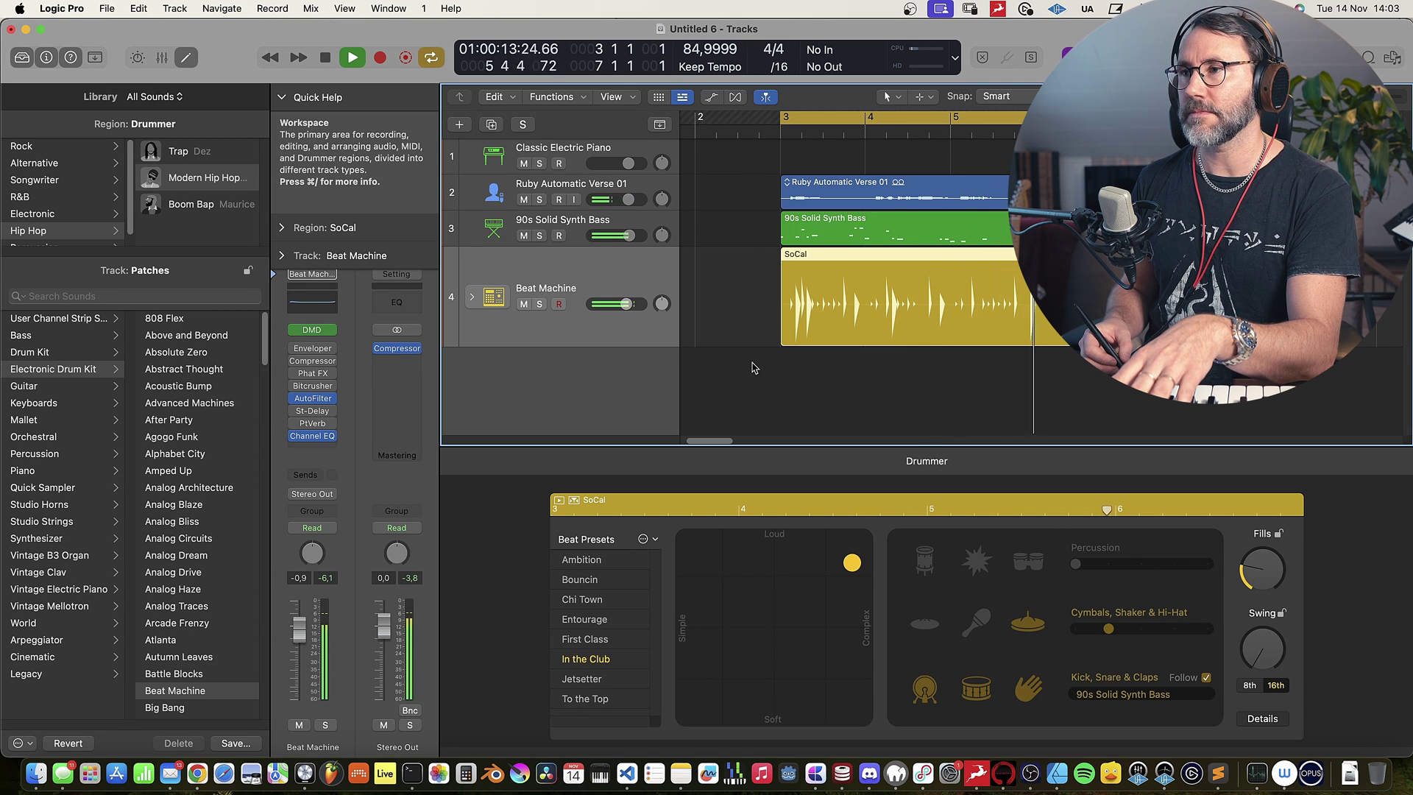
Apply the Entourage beat preset to the drummer region and set the Beat Machine track's volume to 0.2 dB.
{"action": "left_click", "coordinate": [626, 304], "text": "alt"}
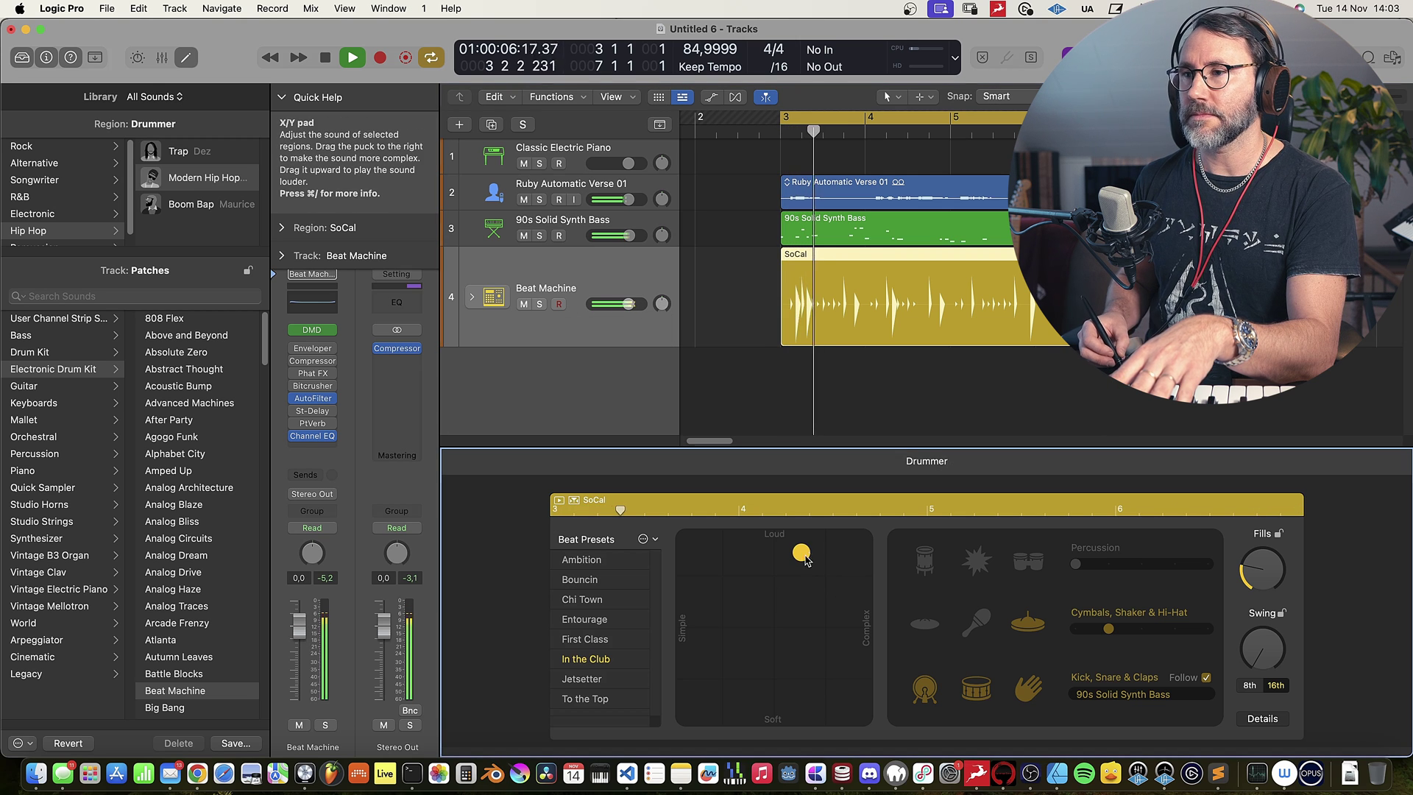
{"action": "left_click", "coordinate": [598, 640]}
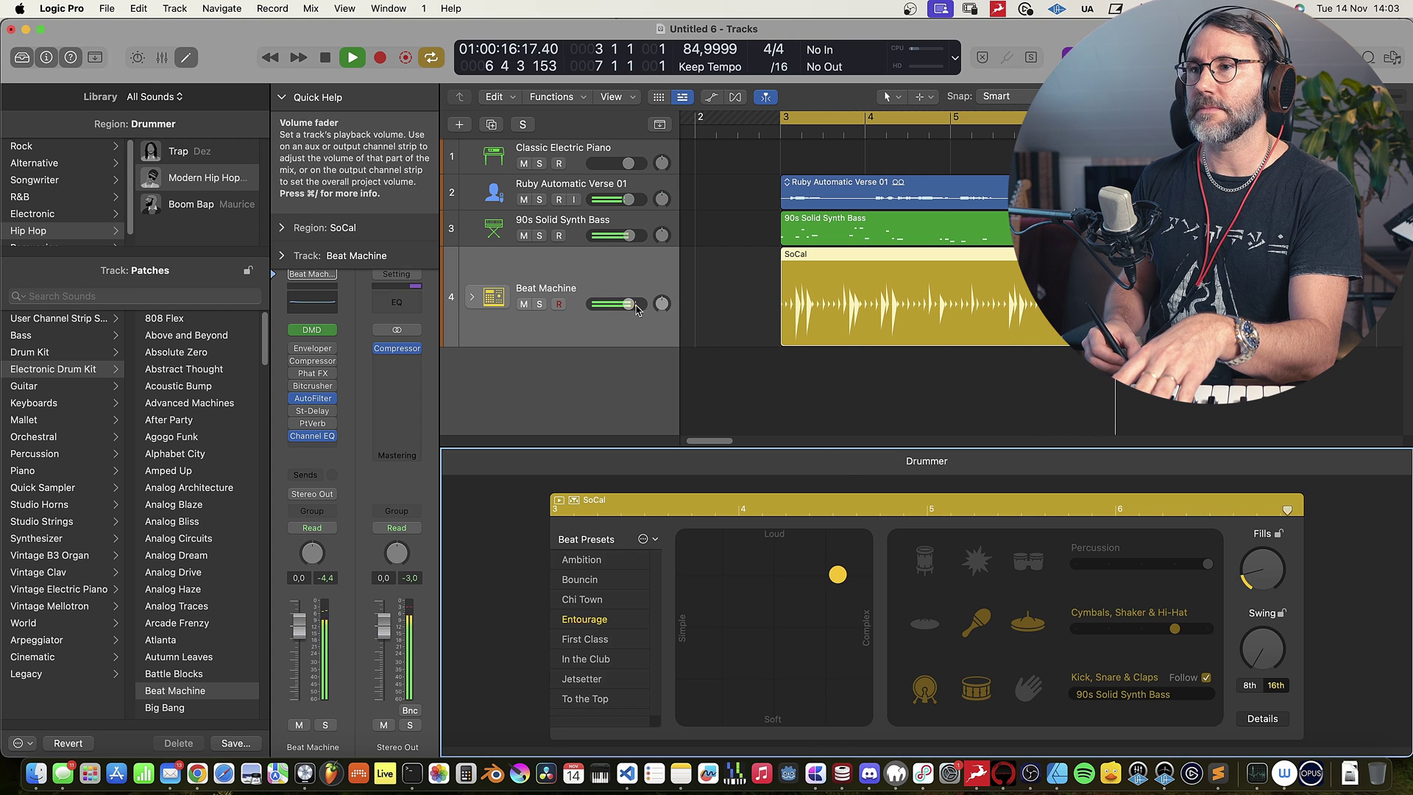
{"action": "left_click_drag", "start_coordinate": [631, 307], "coordinate": [633, 308]}
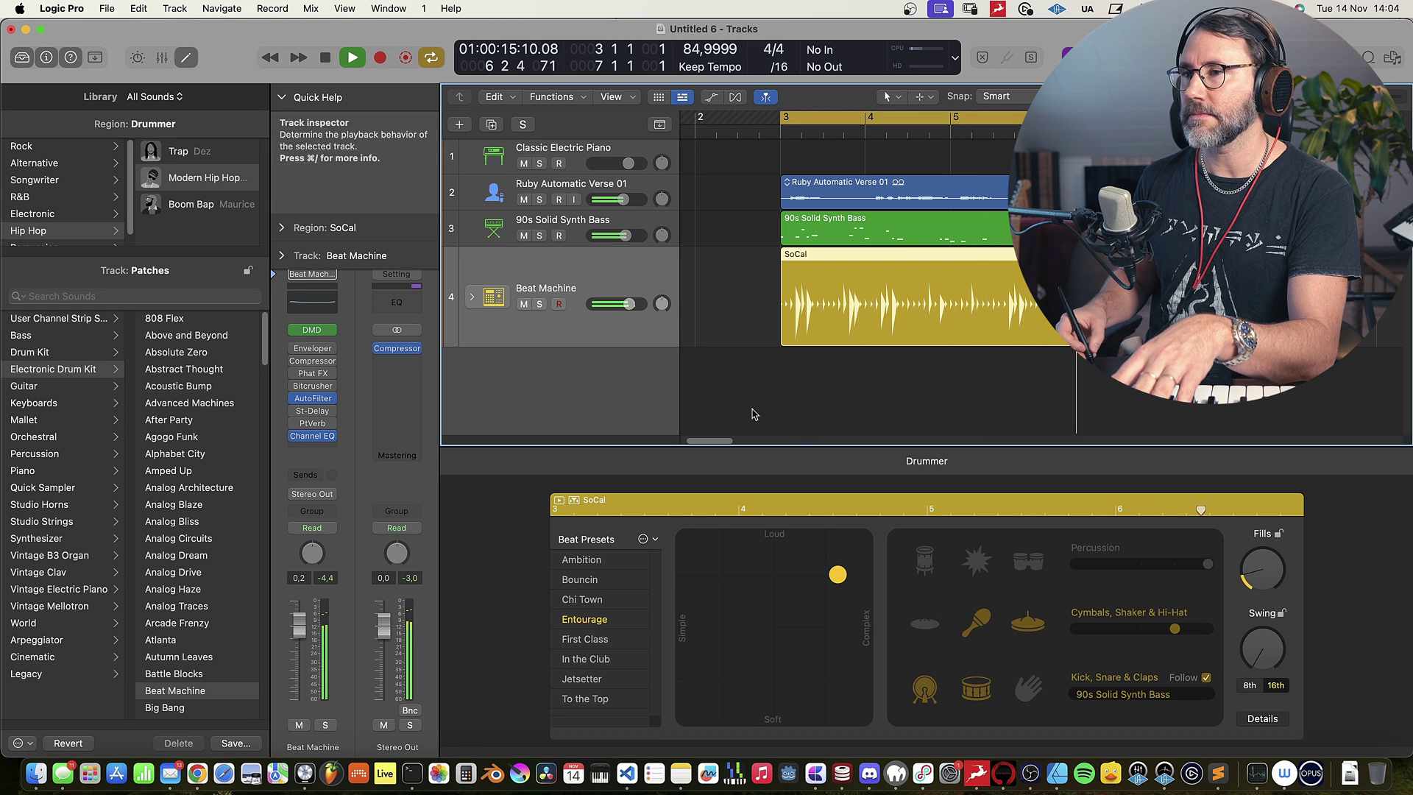
Enable the Phat FX effect on the Beat Machine channel strip and open its settings.
{"action": "mouse_move", "coordinate": [295, 375]}
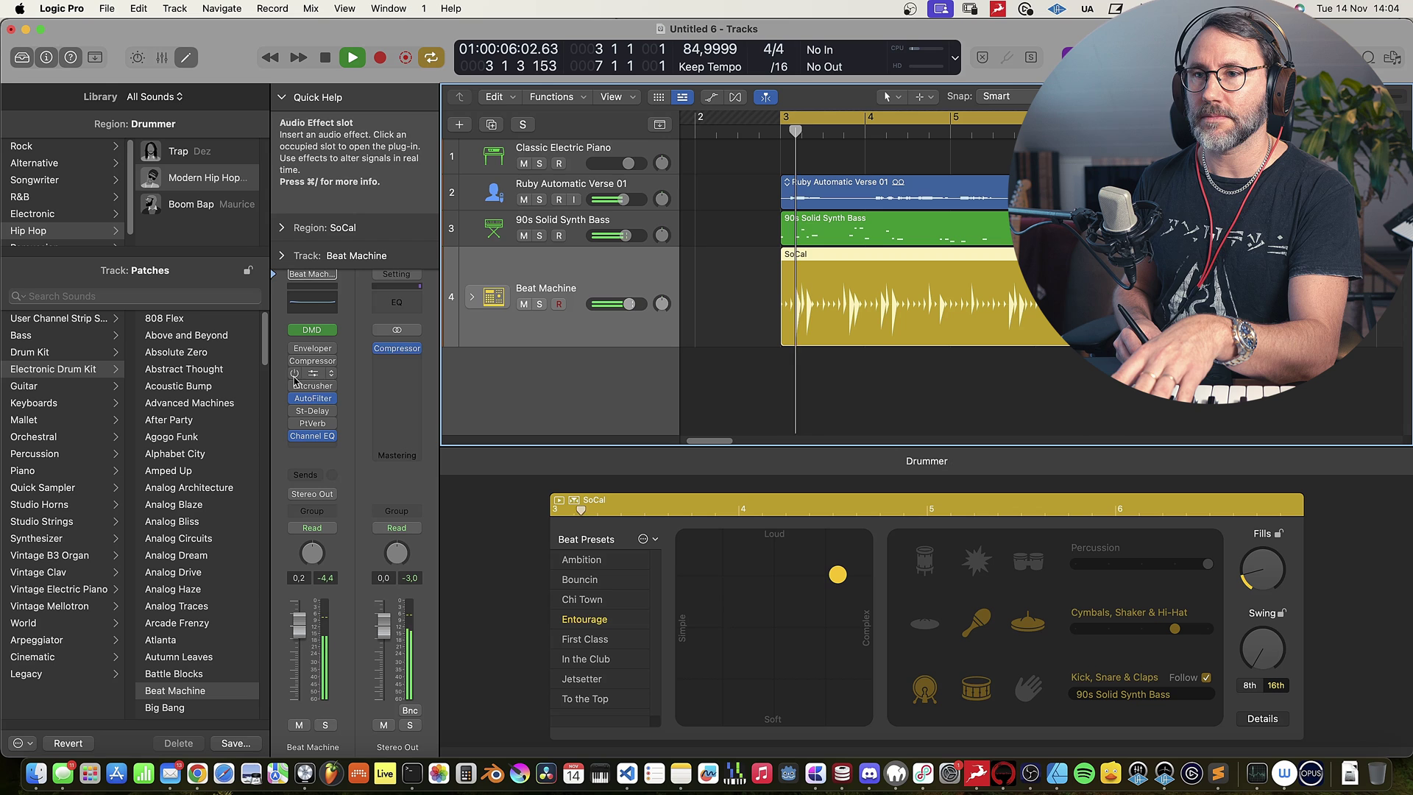
{"action": "key", "text": "space"}
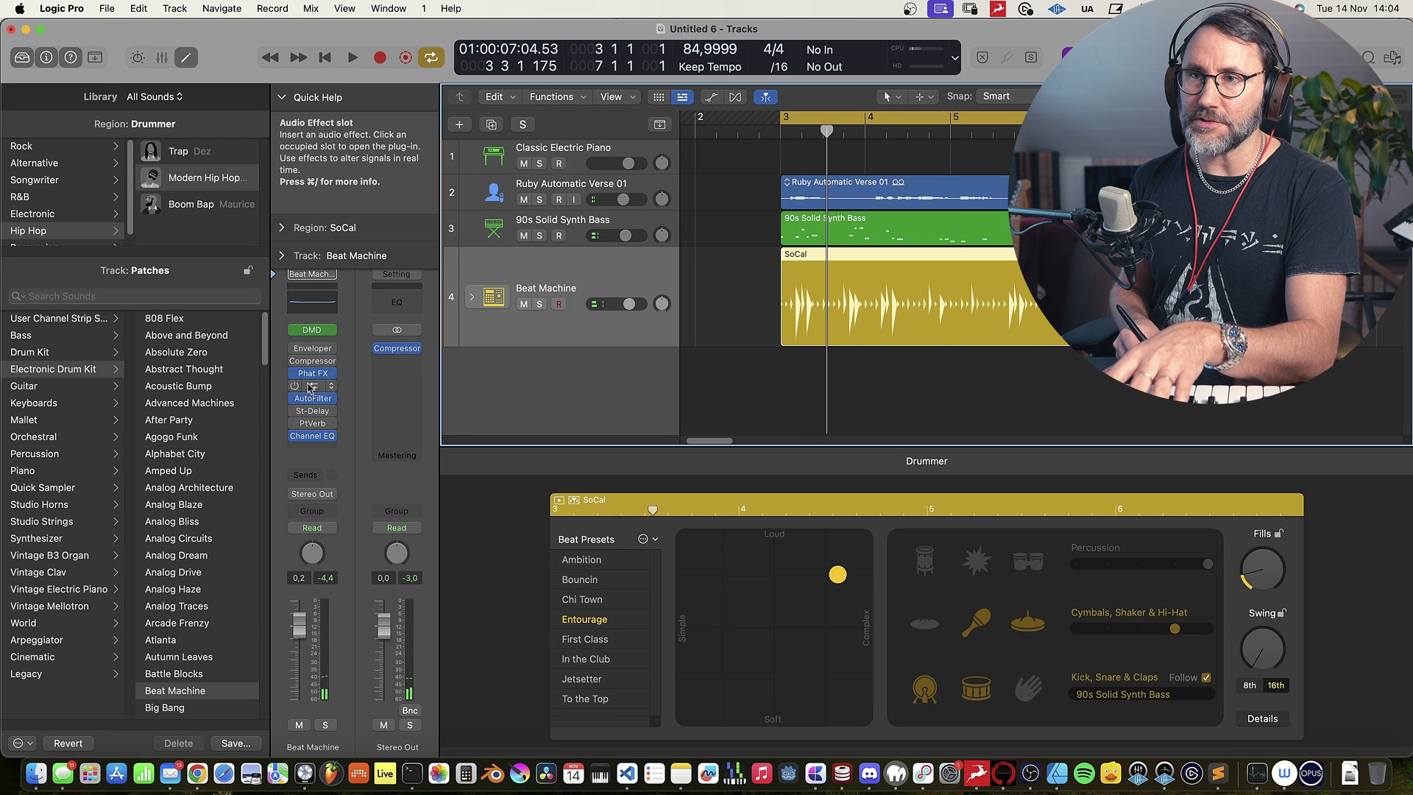
{"action": "left_click", "coordinate": [316, 376]}
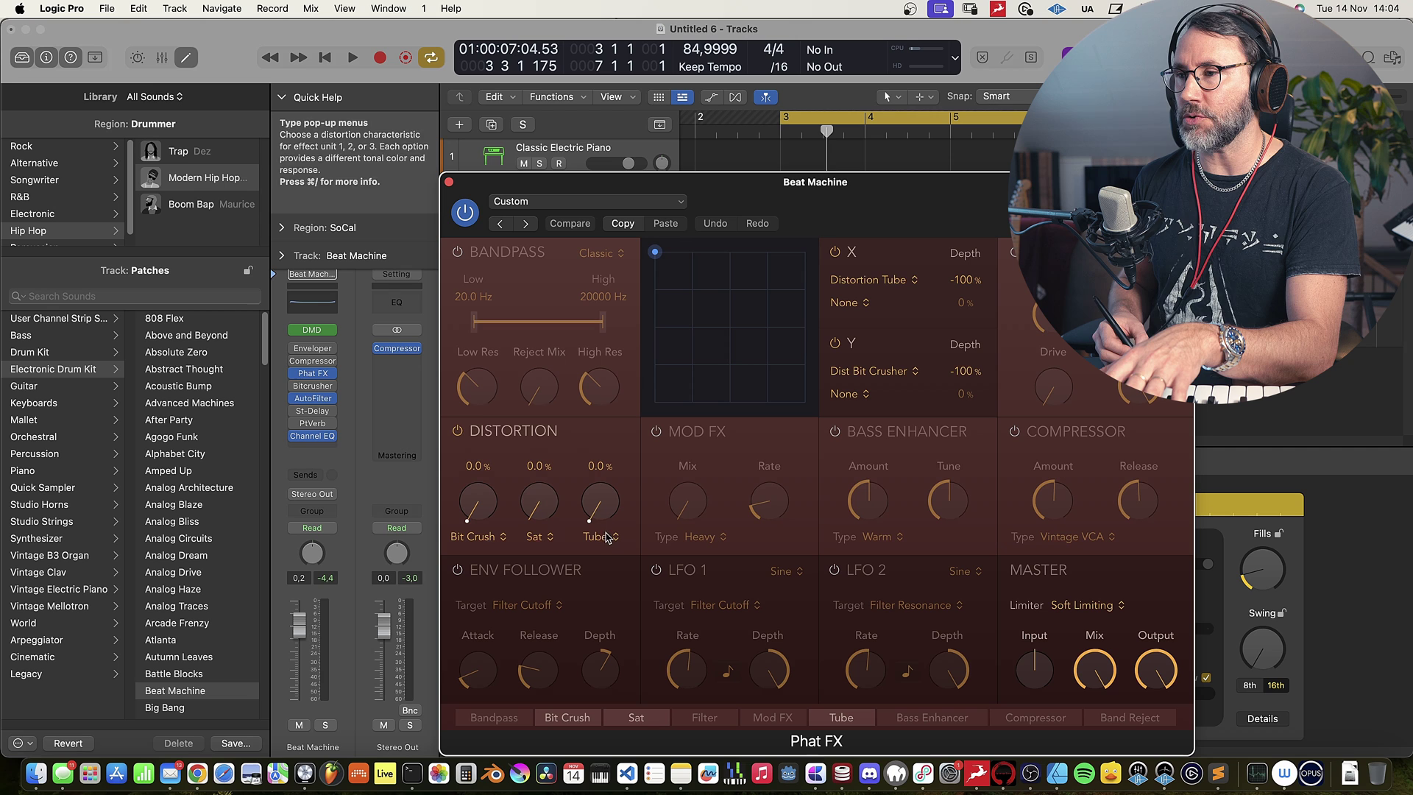
In Phat FX, raise the Sat distortion to about 23.8% and Tube to about 7.6%, and turn on its Compressor.
{"action": "key", "text": "space"}
{"action": "left_click_drag", "start_coordinate": [538, 502], "coordinate": [538, 492]}
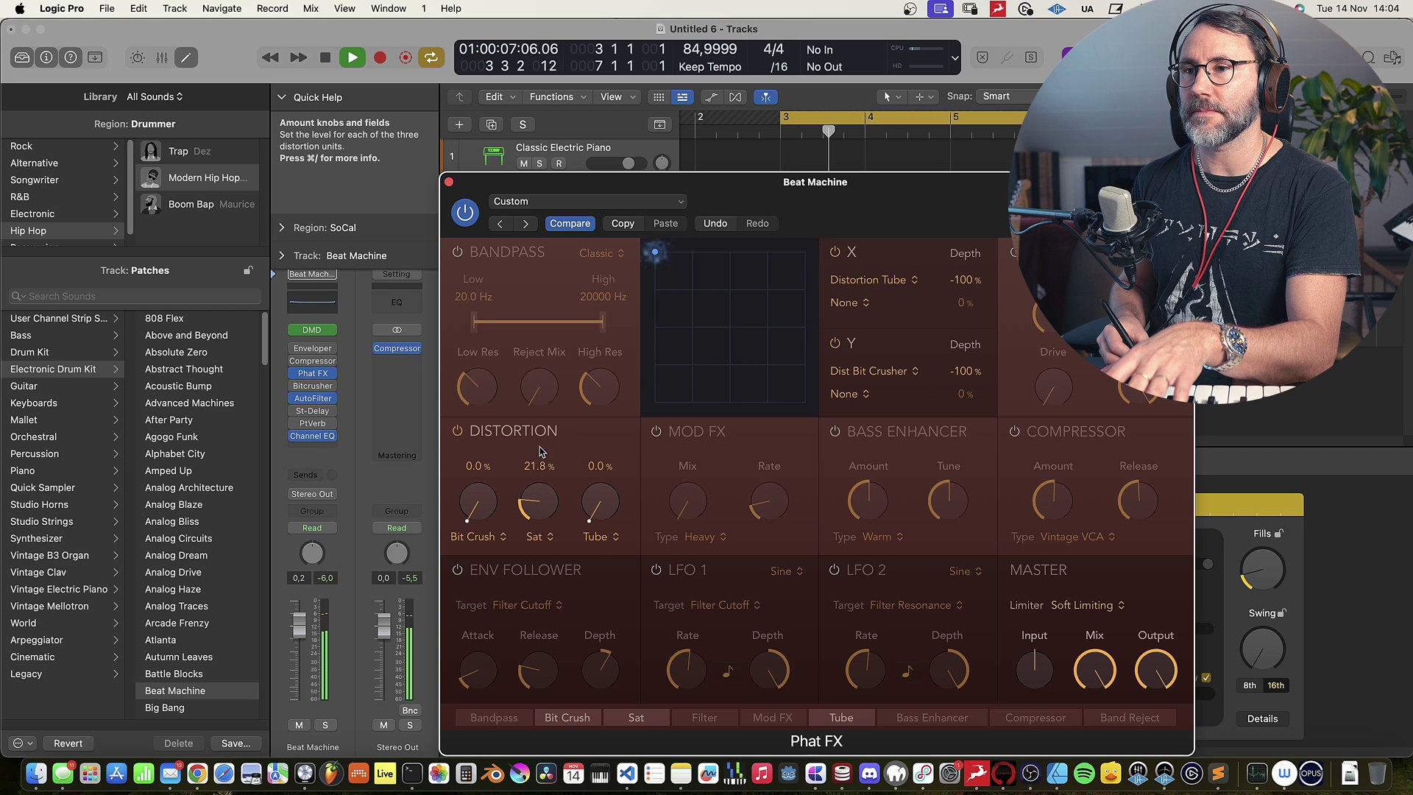
{"action": "left_click_drag", "start_coordinate": [530, 466], "coordinate": [530, 461]}
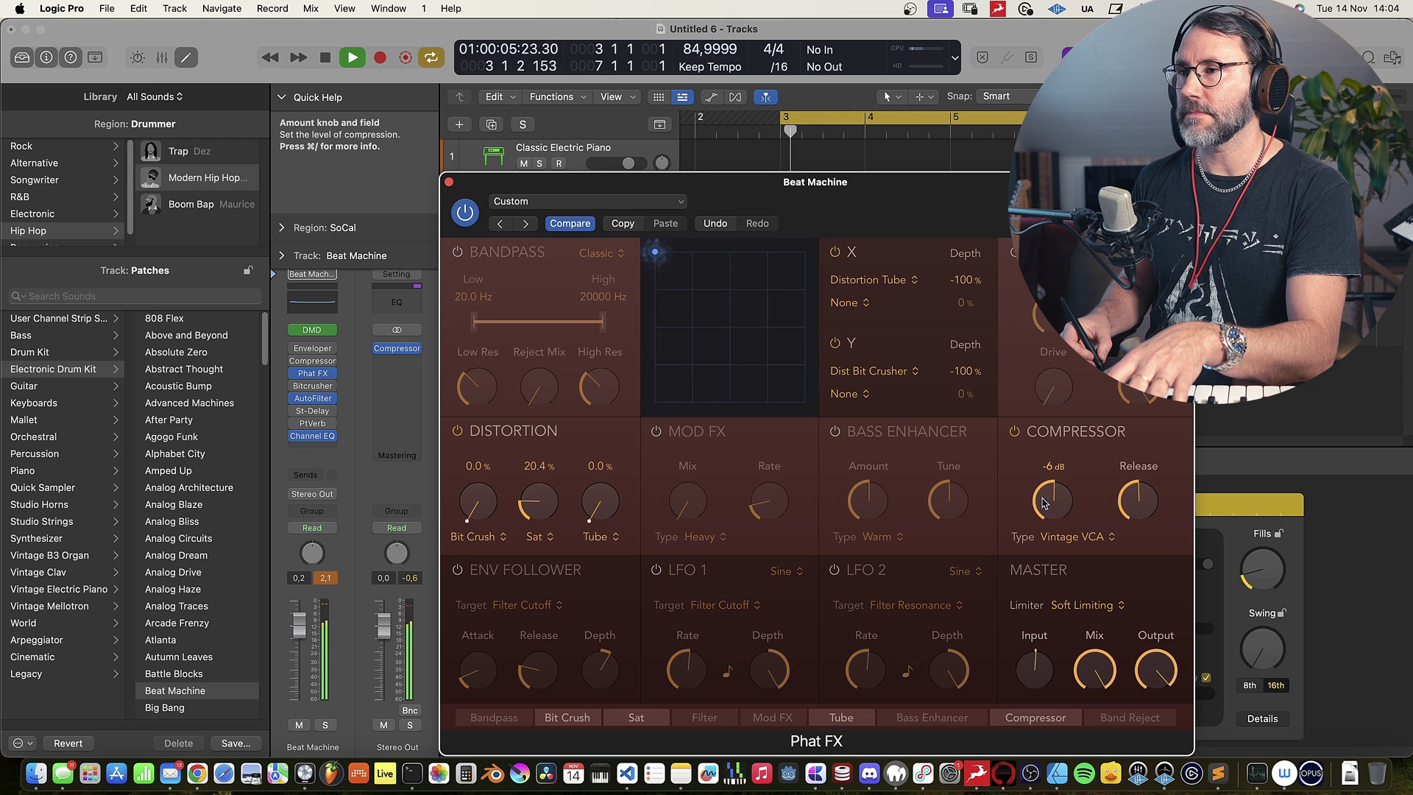
{"action": "left_click_drag", "start_coordinate": [538, 506], "coordinate": [608, 524]}
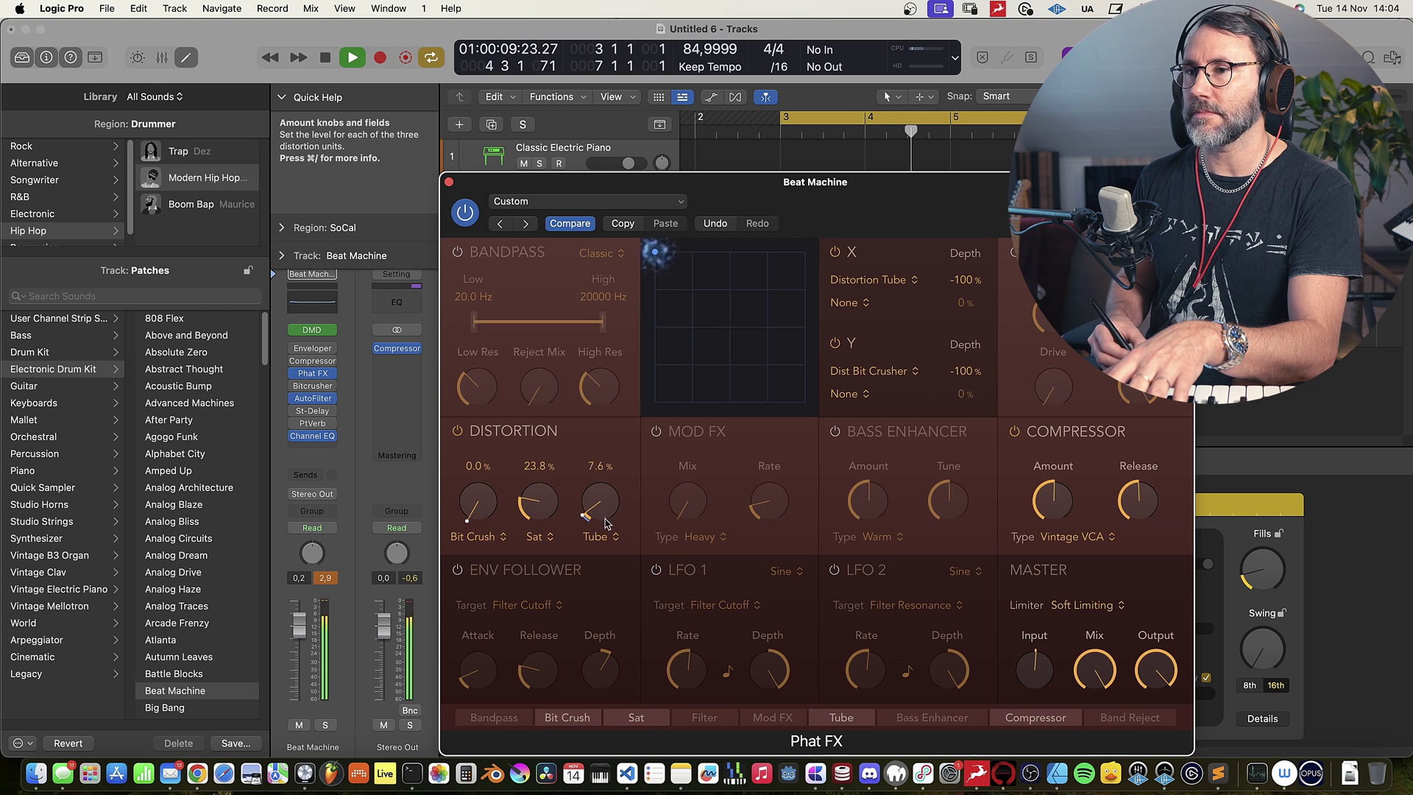
{"action": "key", "text": "super+w"}
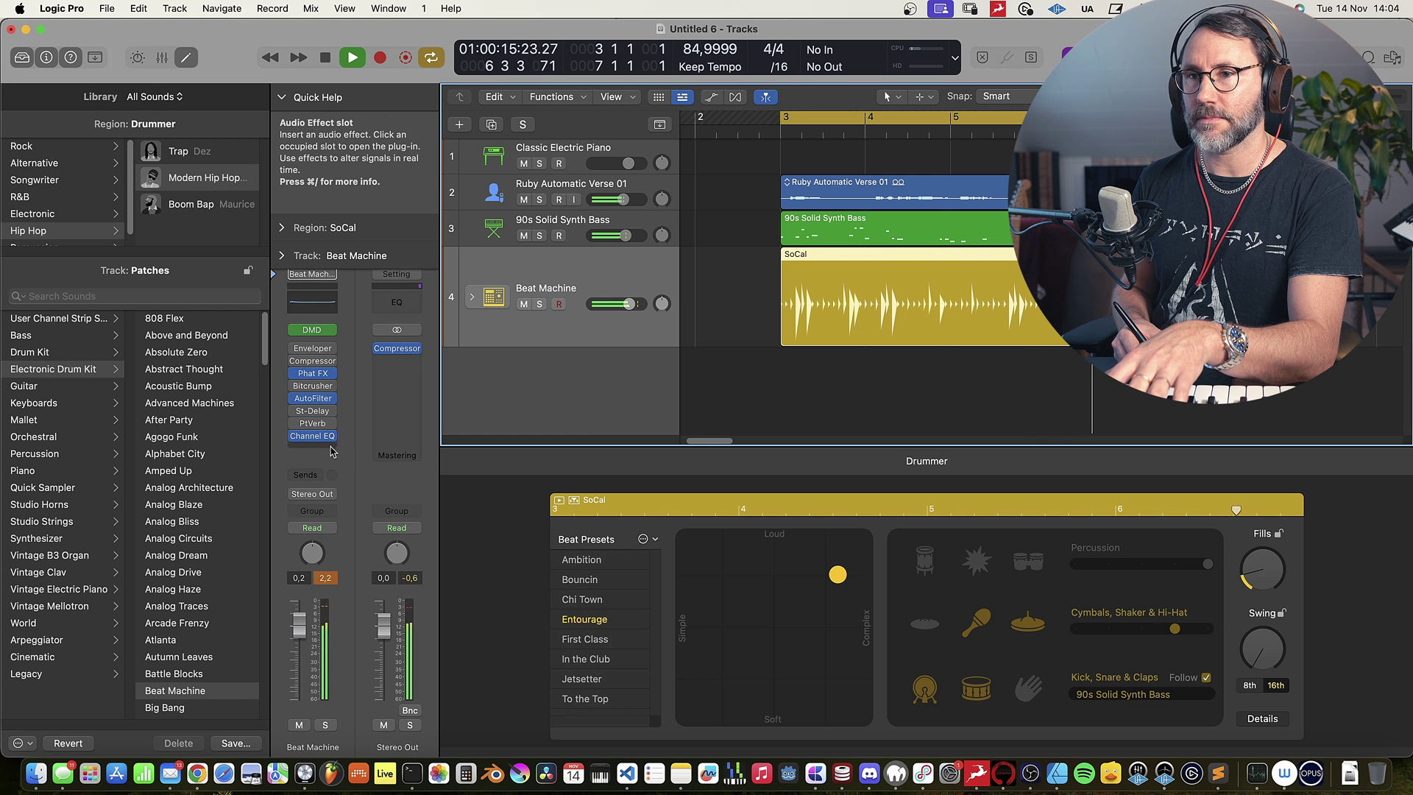
On Beat Machine, turn off AutoFilter, move Channel EQ above Phat FX, and set its low-cut frequency to about 30 Hz.
{"action": "left_click", "coordinate": [293, 398]}
{"action": "left_click", "coordinate": [309, 437]}
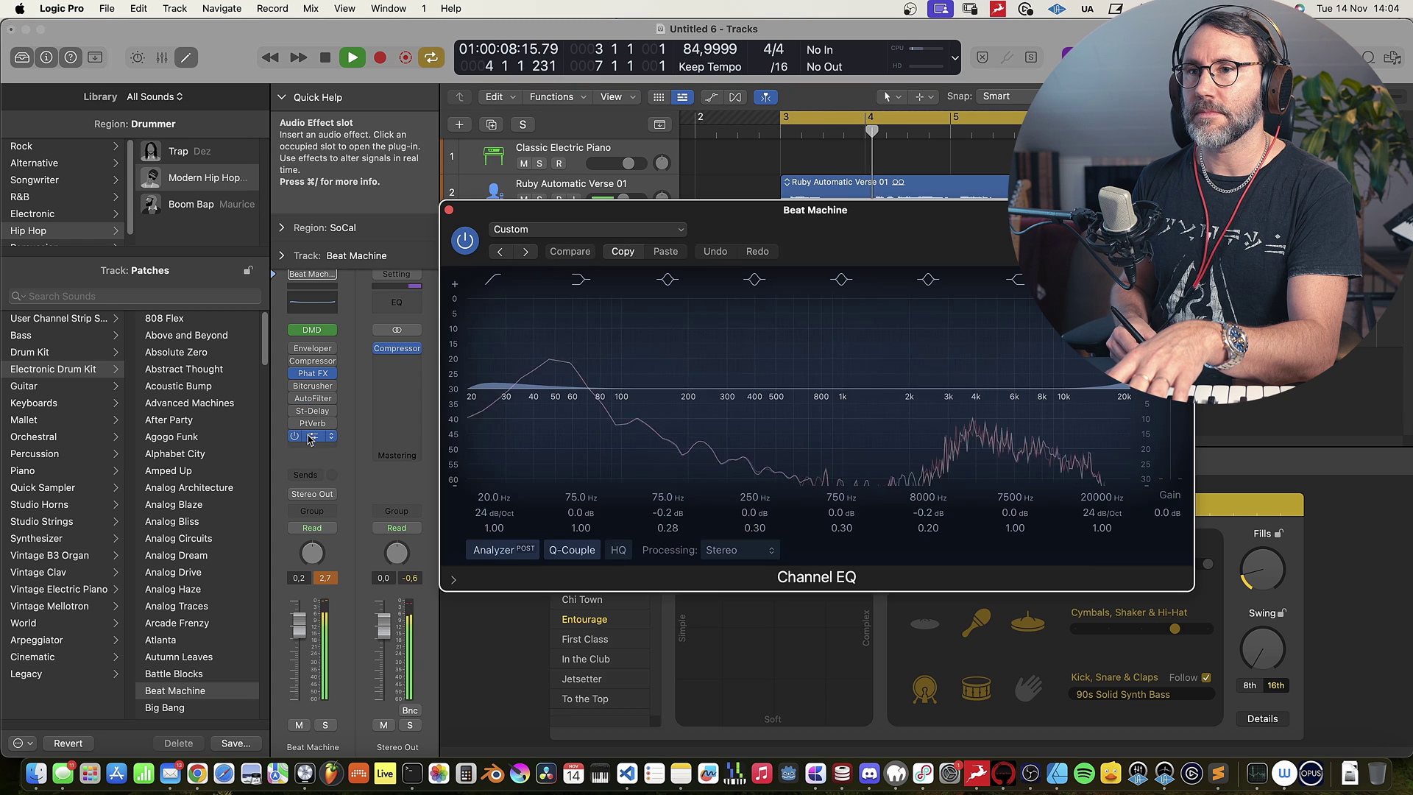
{"action": "left_click_drag", "start_coordinate": [332, 416], "coordinate": [315, 373]}
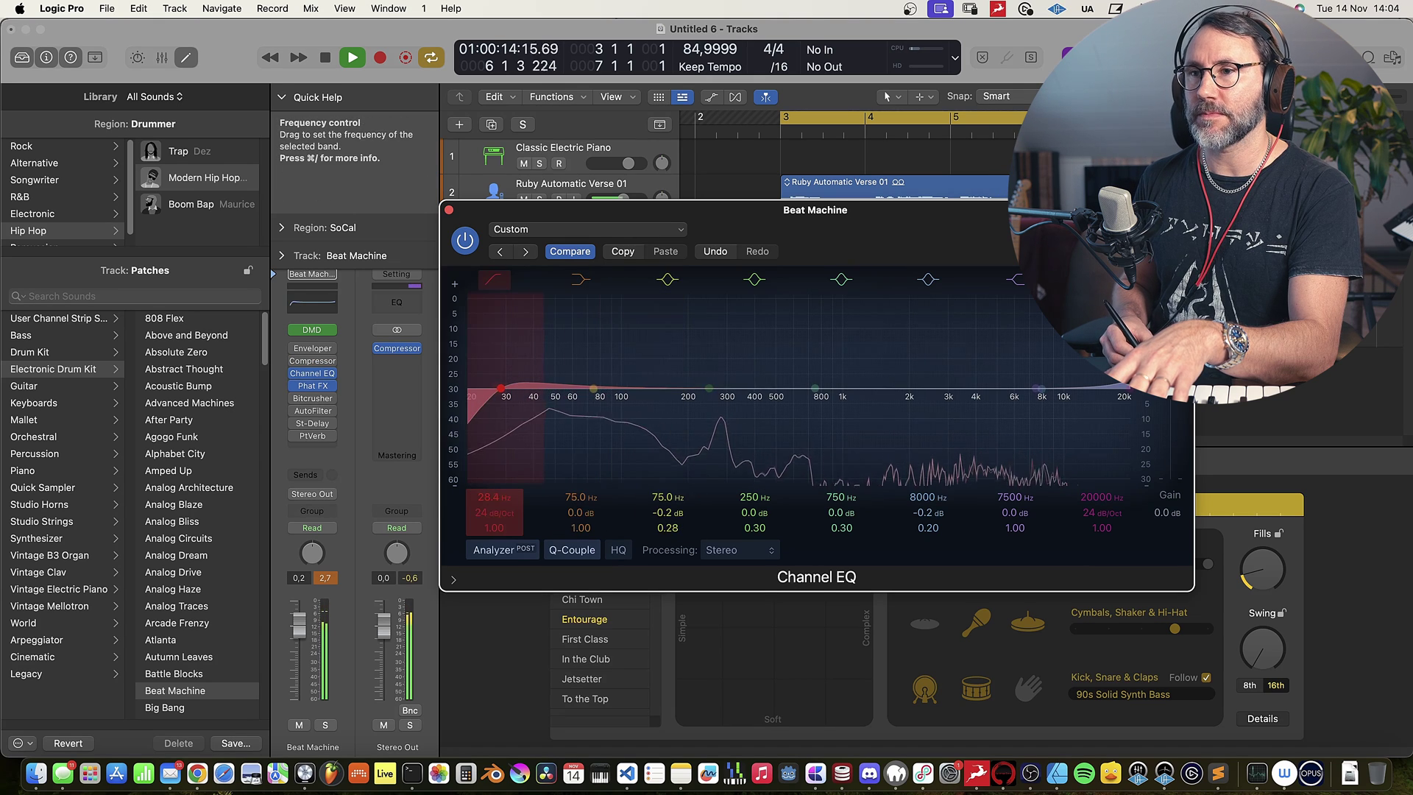
{"action": "left_click_drag", "start_coordinate": [475, 497], "coordinate": [478, 501]}
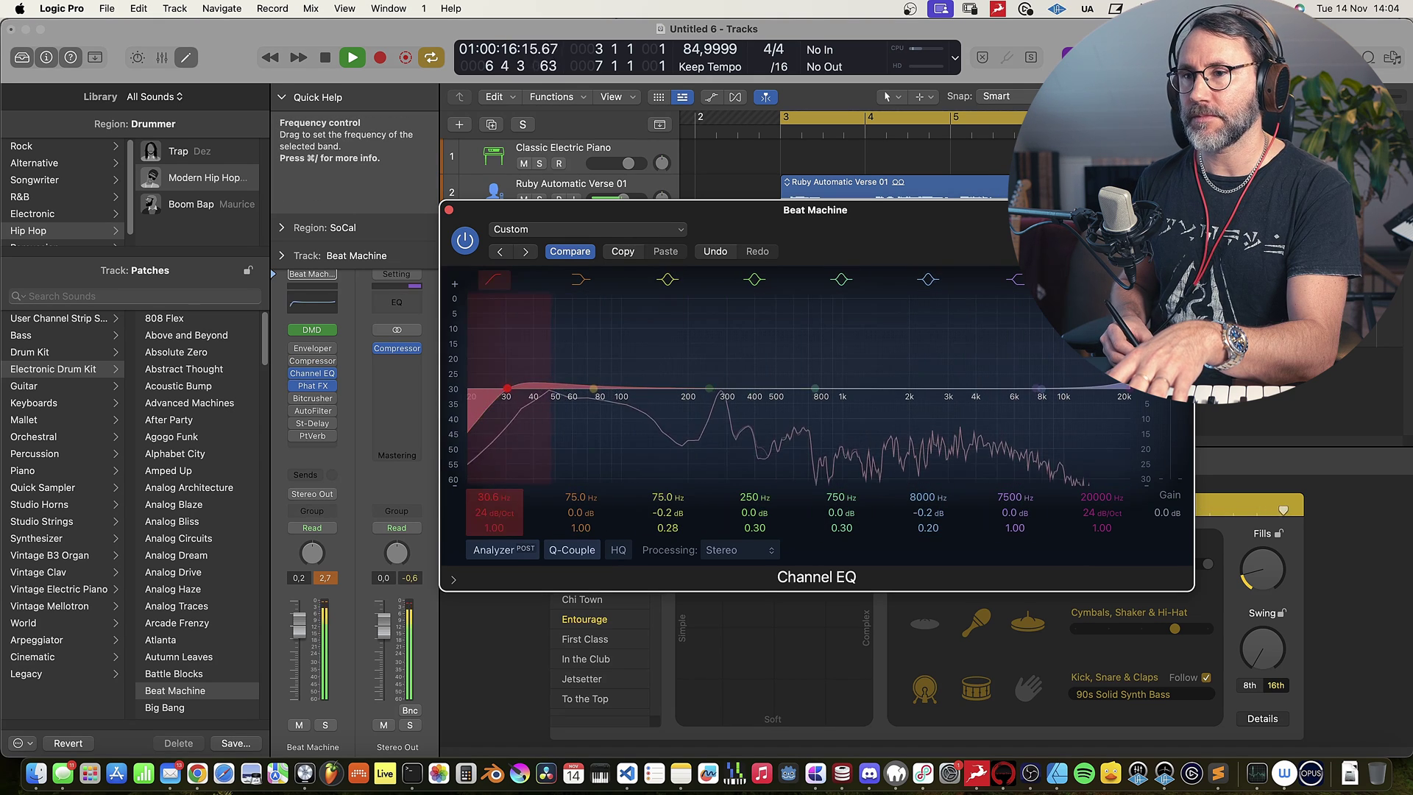
{"action": "left_click", "coordinate": [448, 210]}
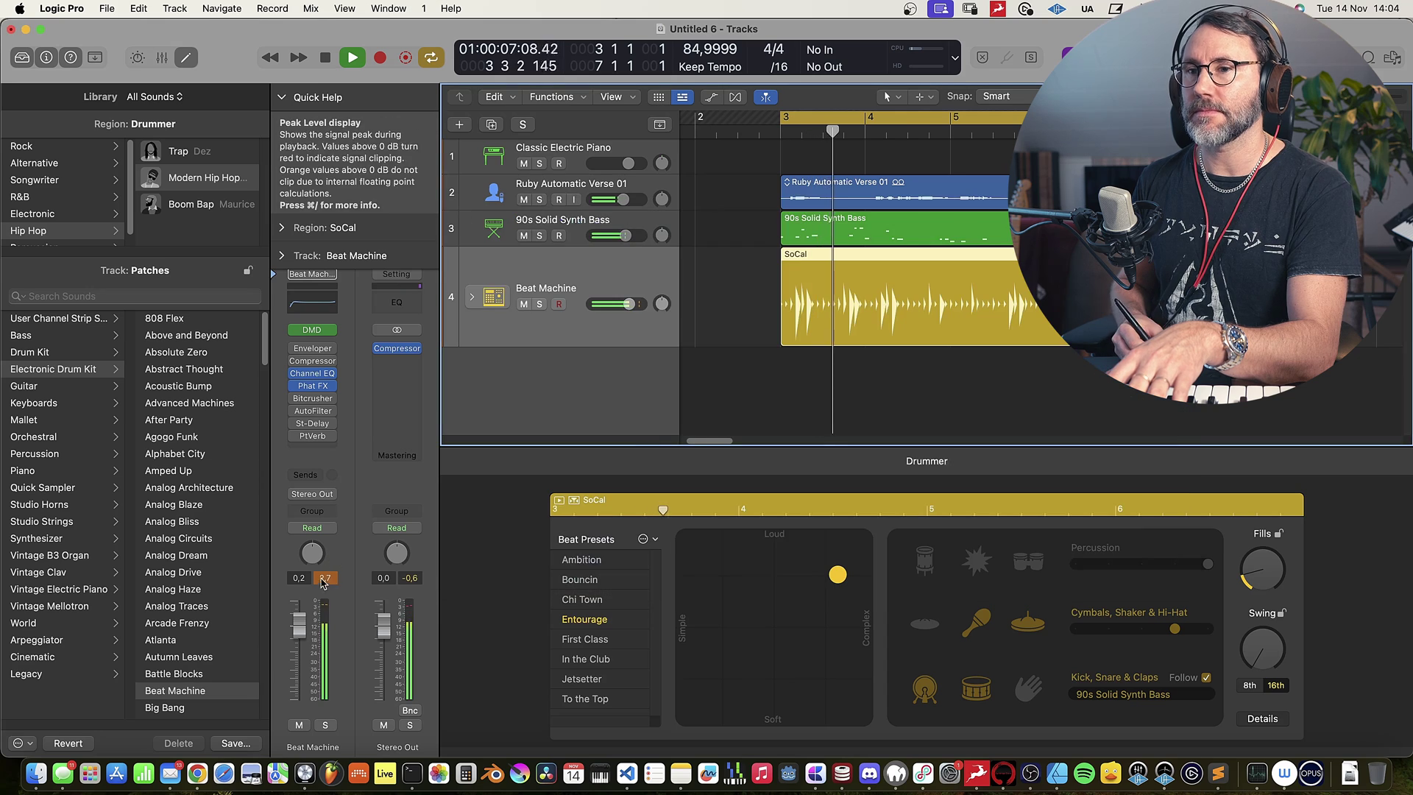
{"action": "key", "text": "space"}
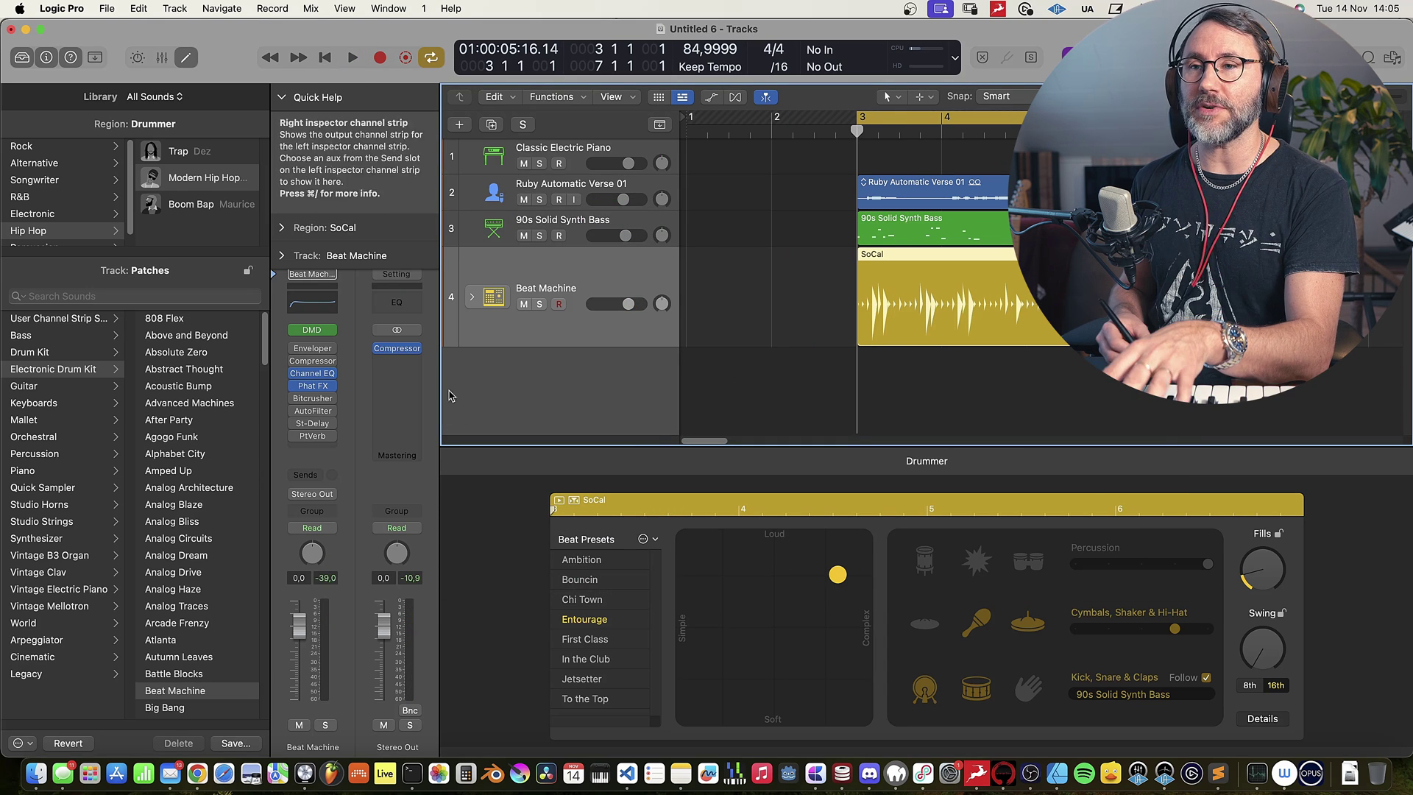
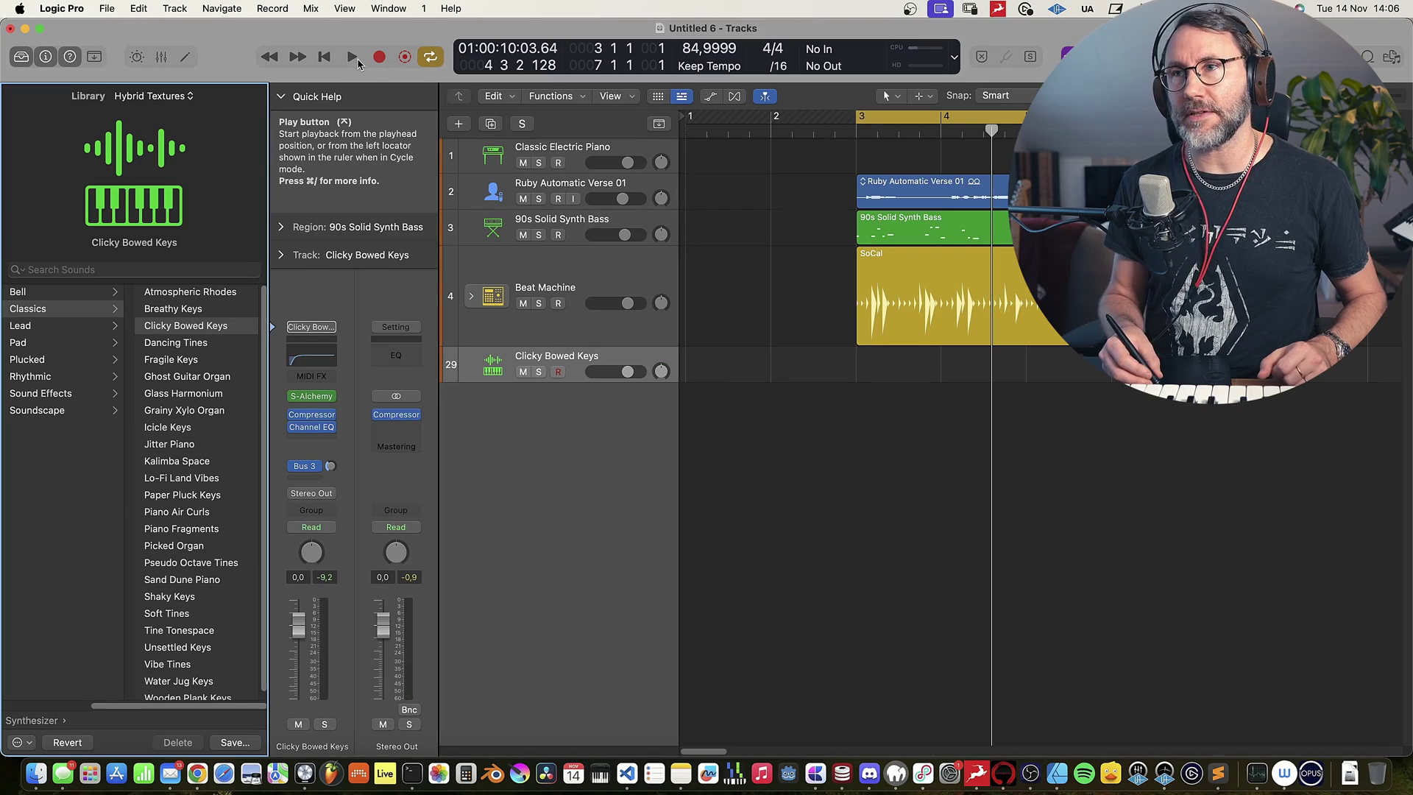
Switch the Hybrid Textures track to the Atmospheric Rhodes patch, enlarge the track, and record a chord part viewed in the Piano Roll.
{"action": "left_click", "coordinate": [357, 61]}
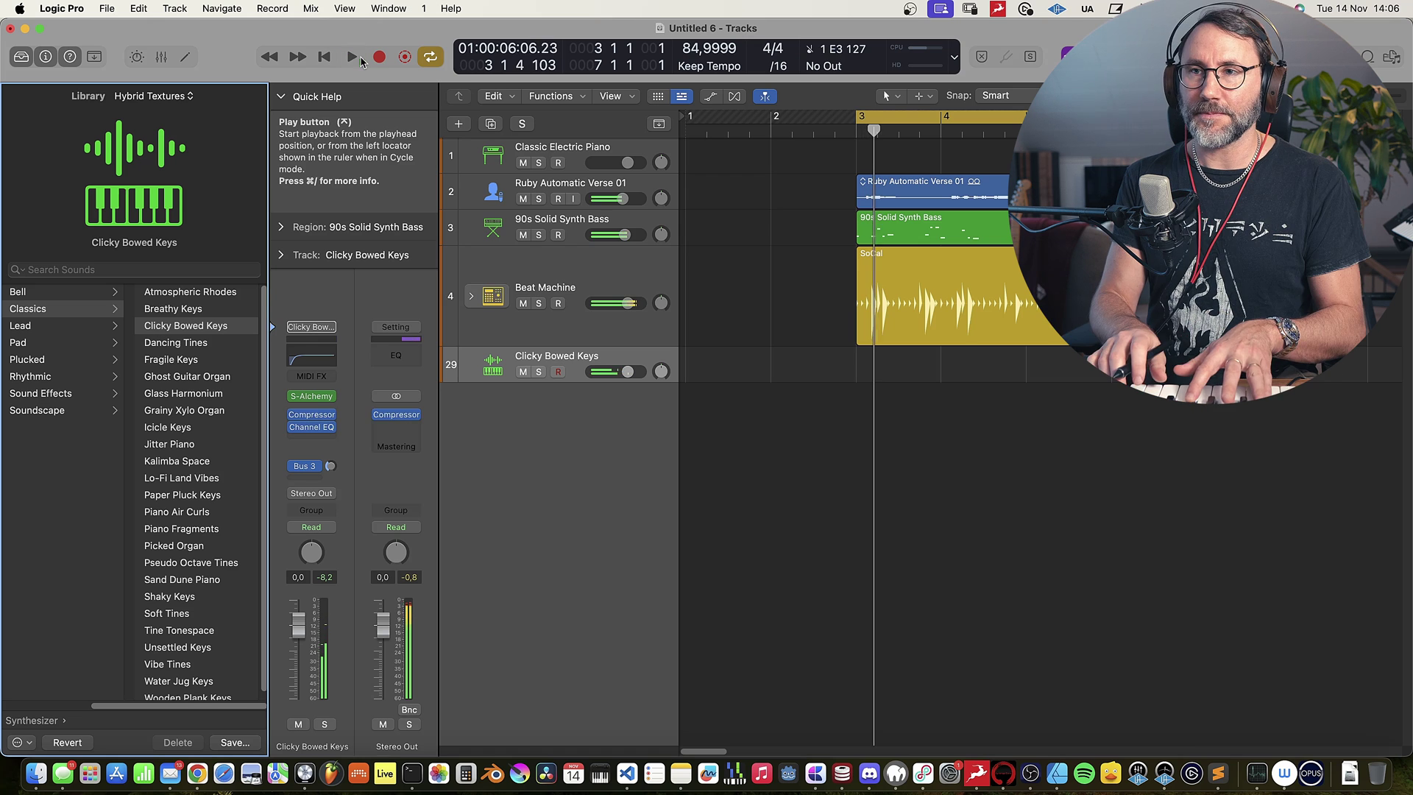
{"action": "left_click", "coordinate": [190, 292]}
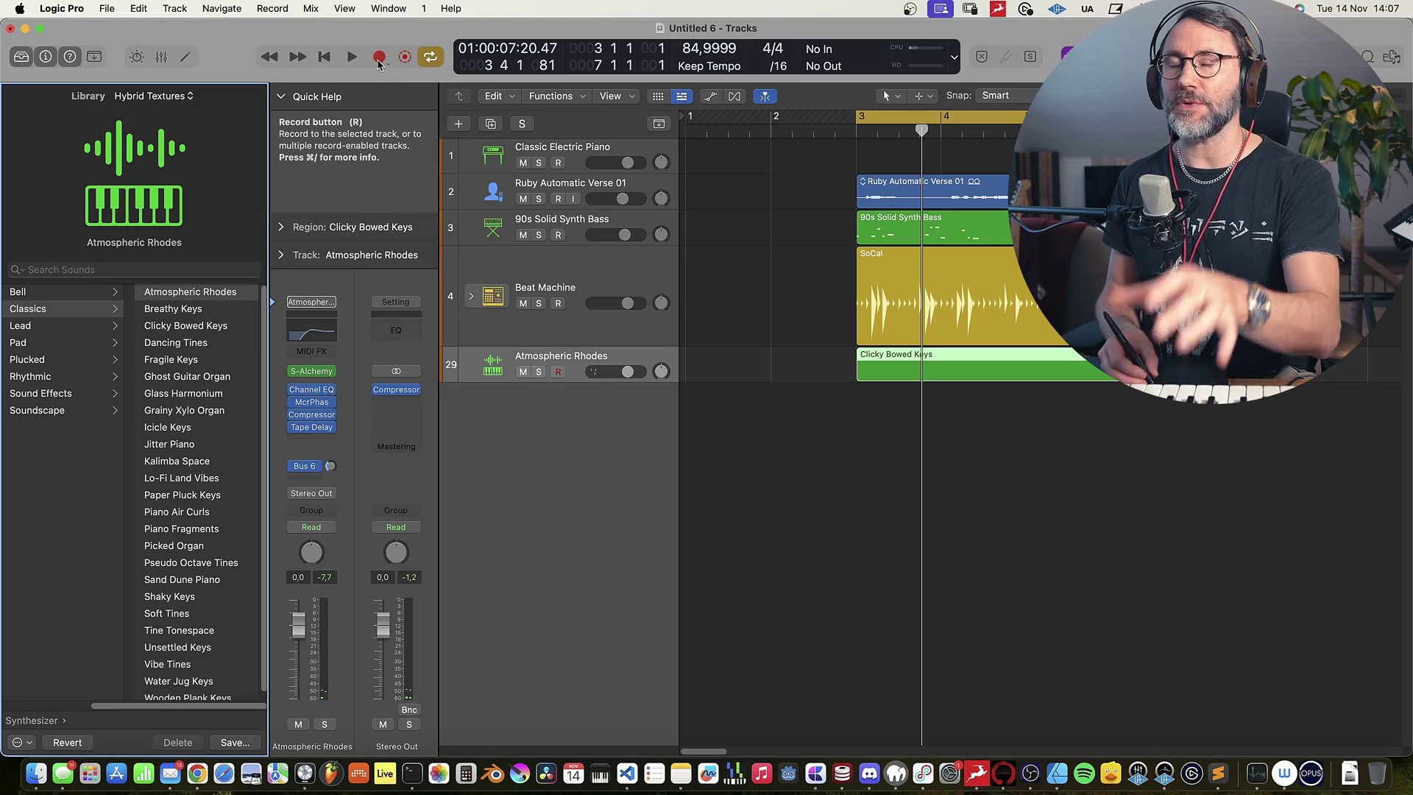
{"action": "left_click_drag", "start_coordinate": [439, 382], "coordinate": [438, 453]}
{"action": "key", "text": "e"}
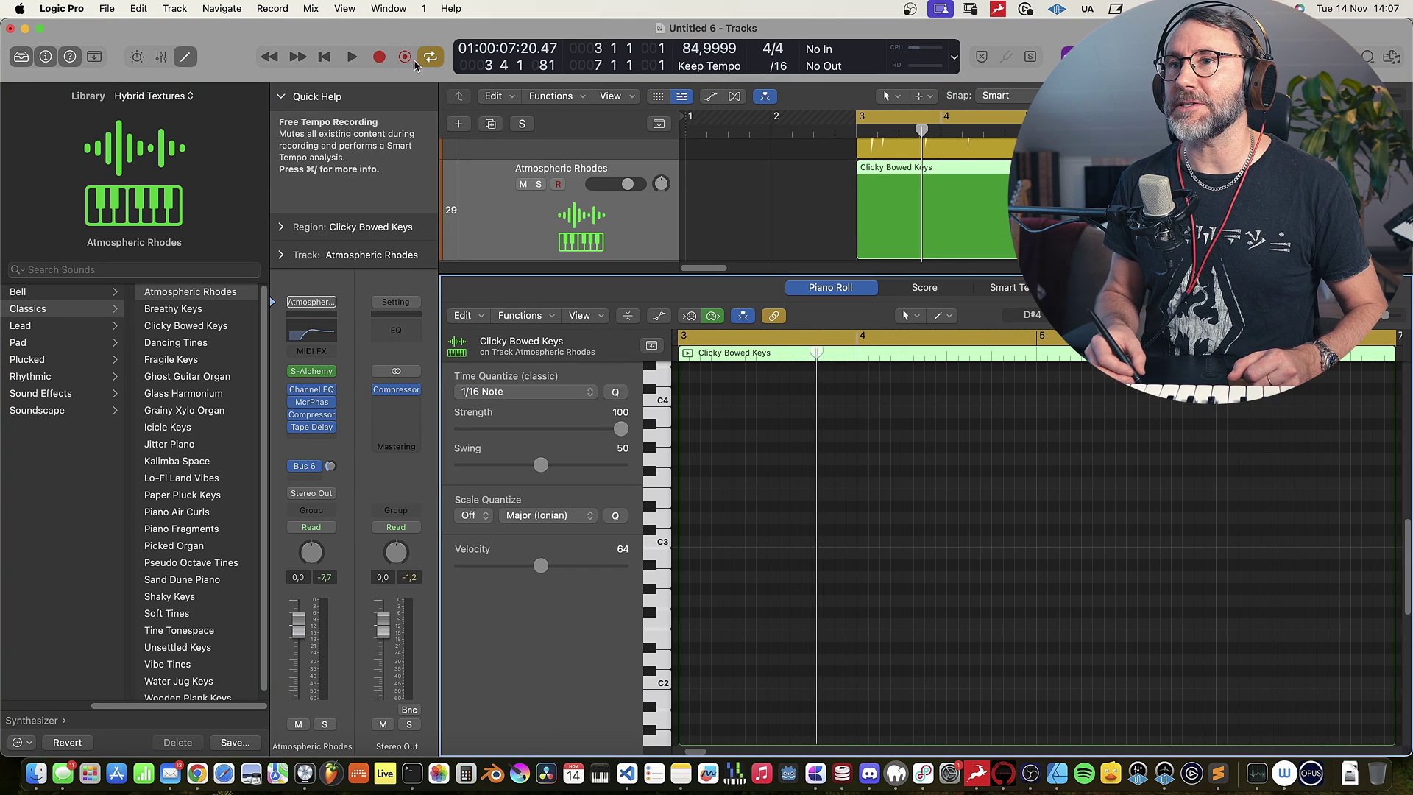
{"action": "left_click", "coordinate": [351, 59]}
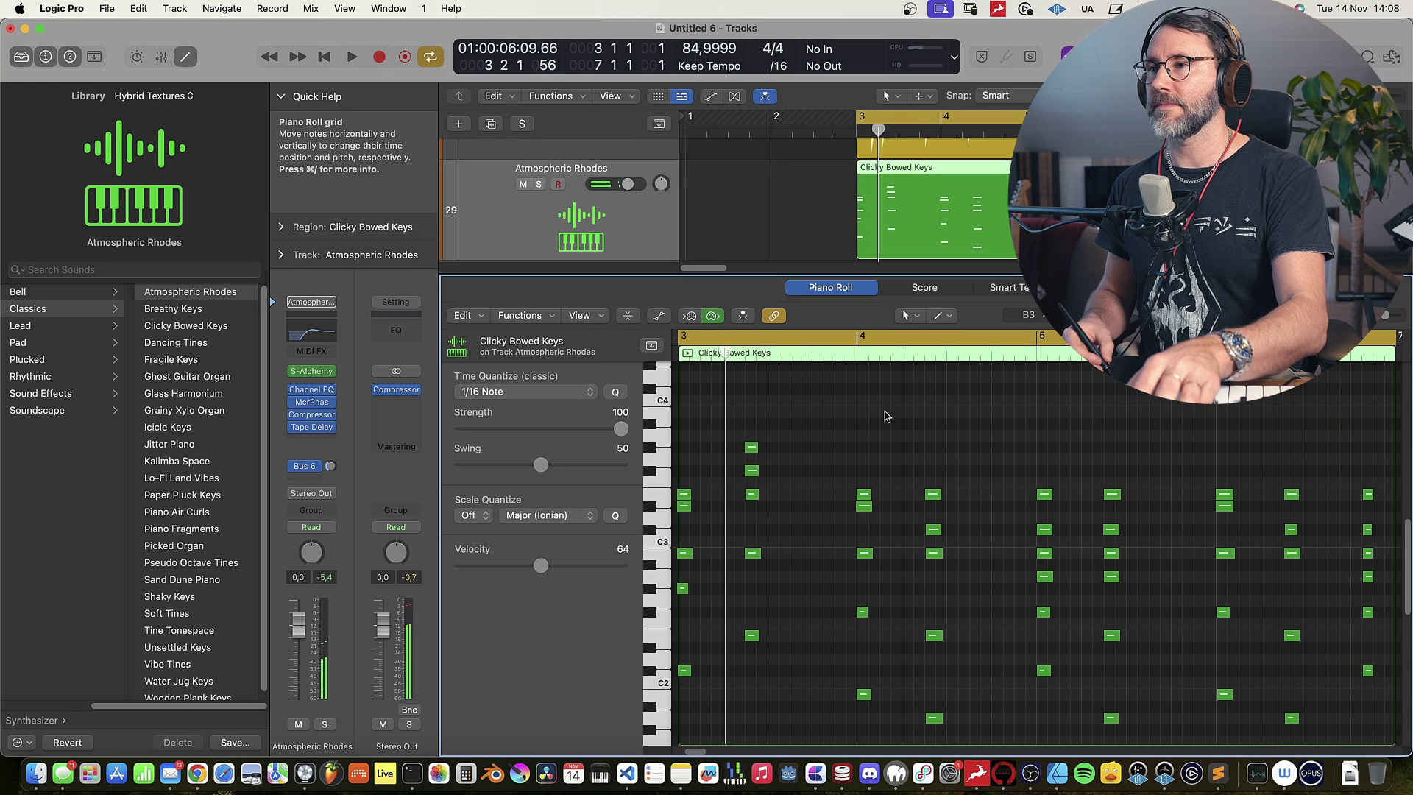
Play back the recorded chords, close the Piano Roll, and raise the Atmospheric Rhodes track's volume to 1.4 dB.
{"action": "left_click", "coordinate": [913, 196]}
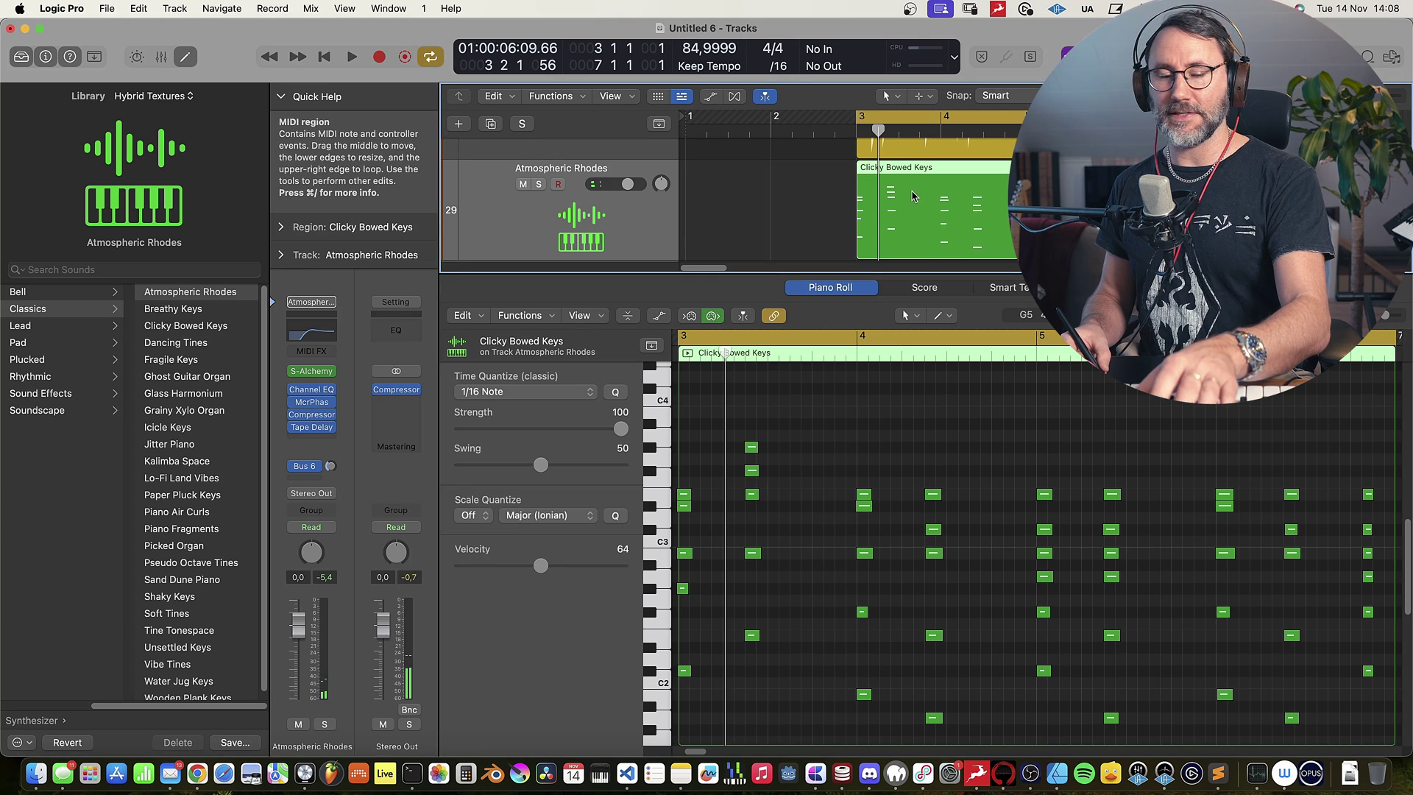
{"action": "key", "text": "space"}
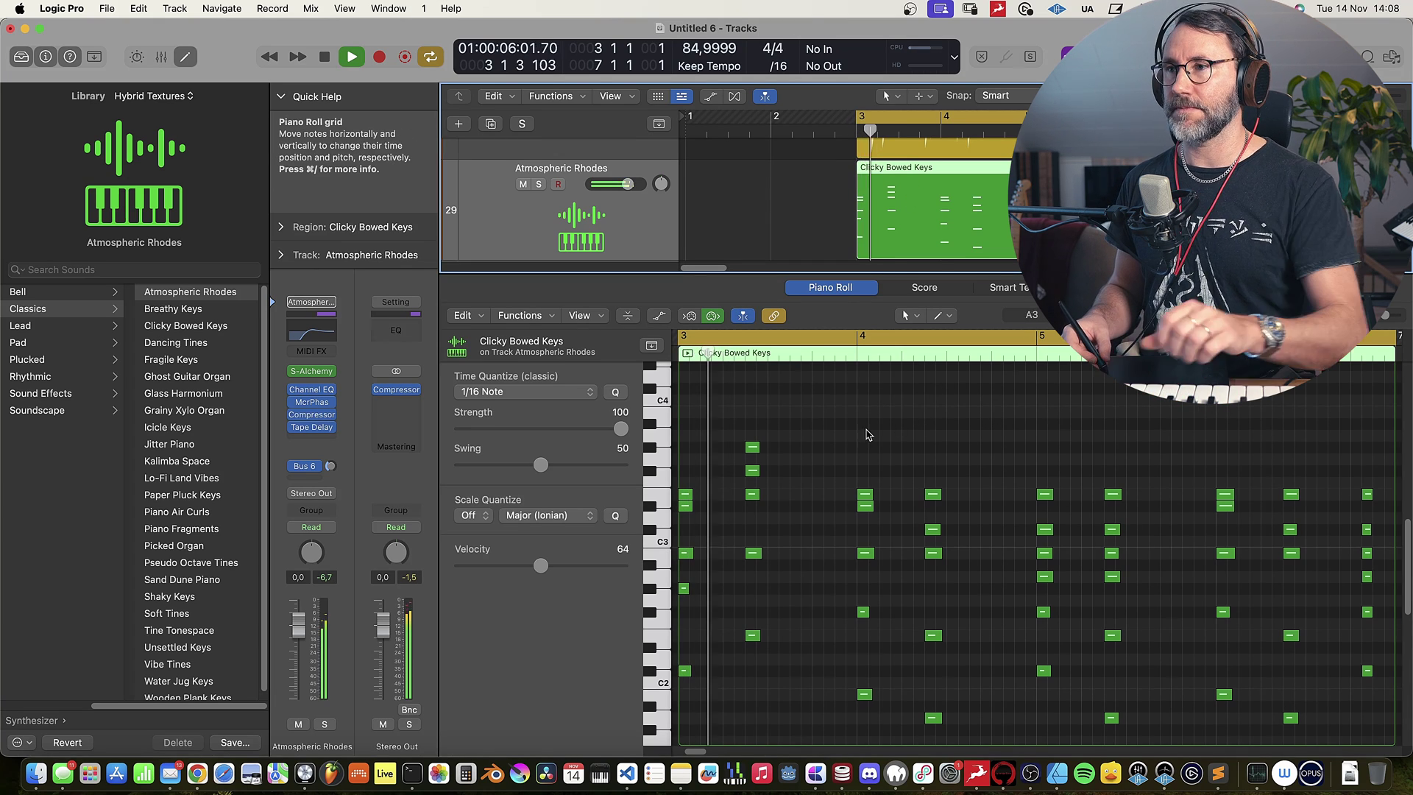
{"action": "key", "text": "e"}
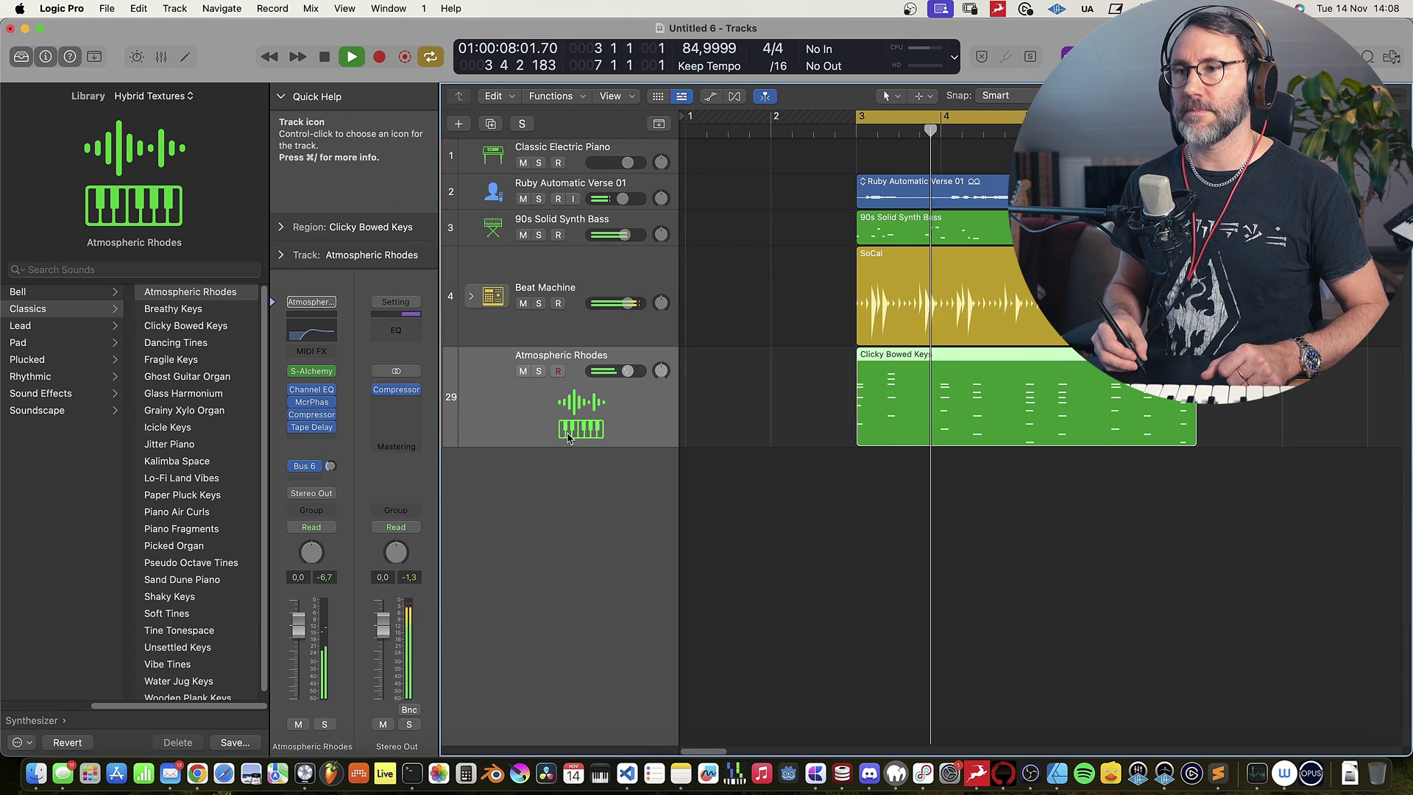
{"action": "left_click_drag", "start_coordinate": [299, 624], "coordinate": [298, 618]}
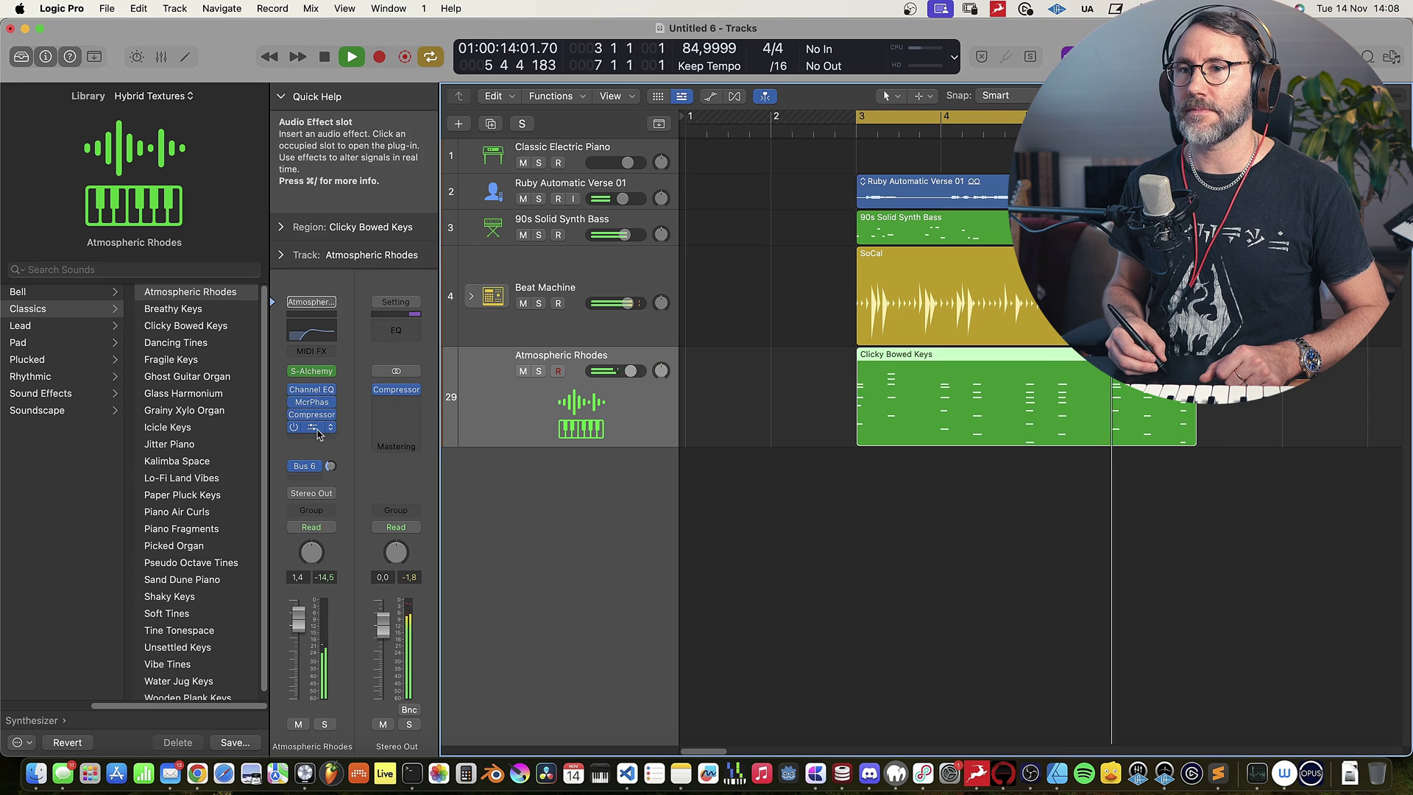
{"action": "left_click", "coordinate": [396, 390]}
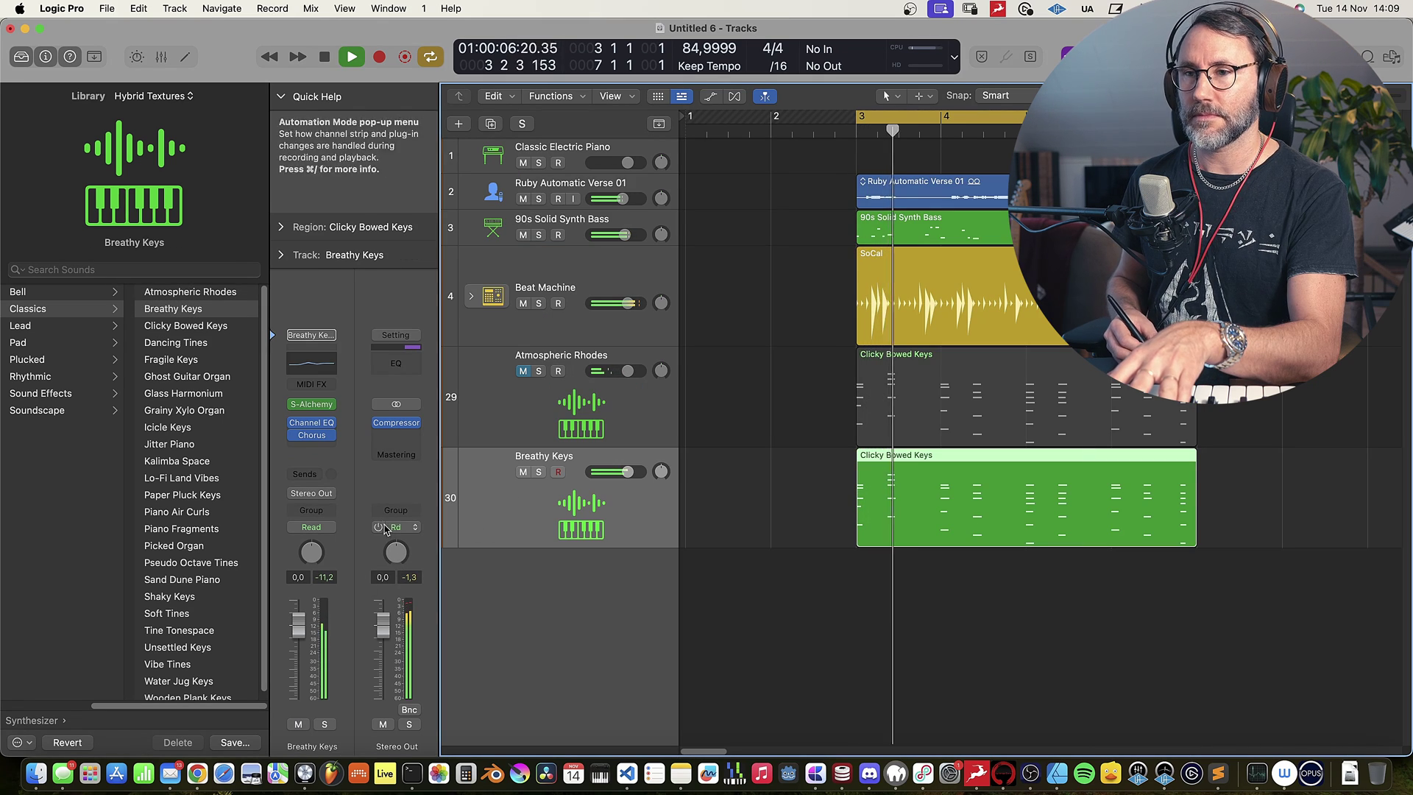
Set the Breathy Keys track's volume to 3.3 dB and duplicate it as a new track for the Clicky Bowed Keys patch.
{"action": "left_click_drag", "start_coordinate": [304, 627], "coordinate": [301, 614]}
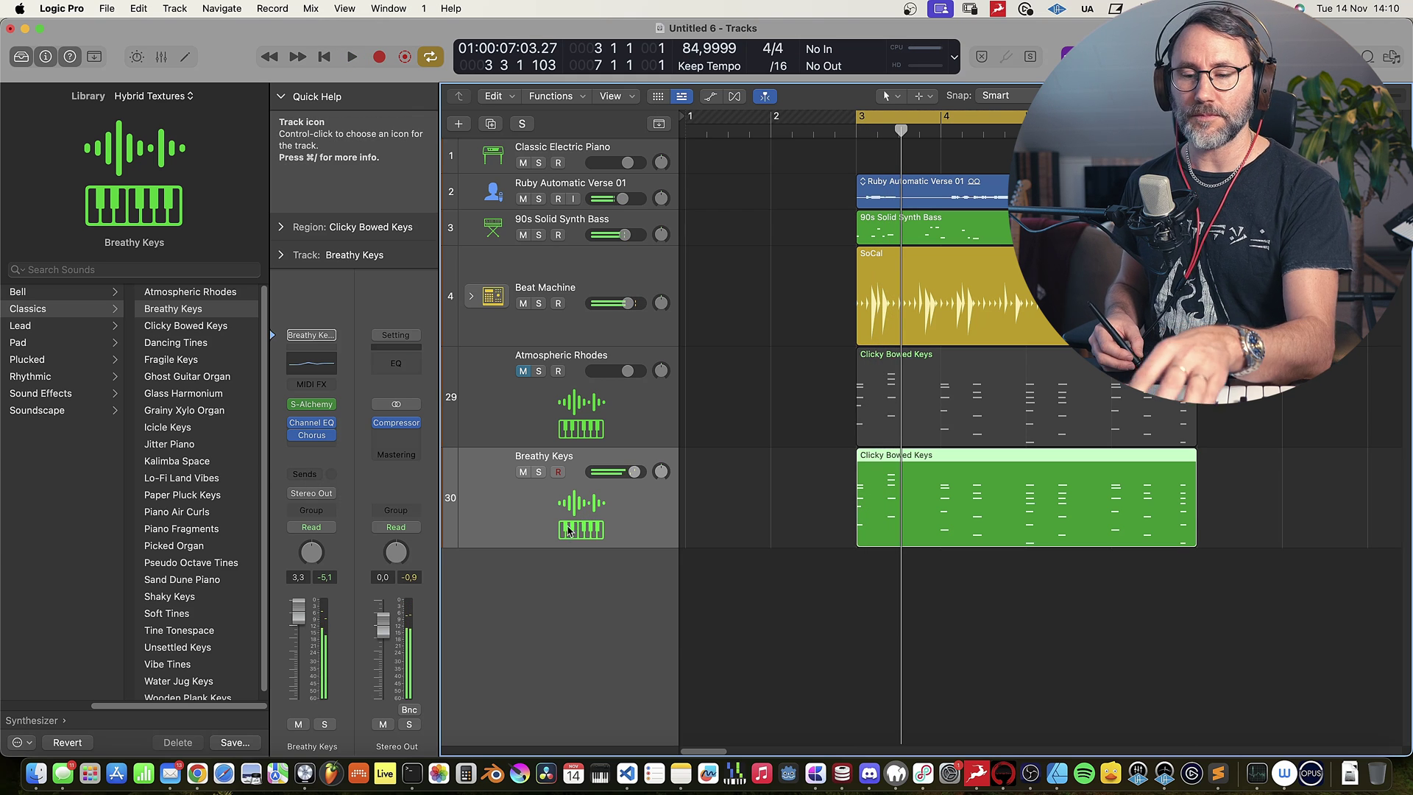
{"action": "key", "text": "super+d"}
{"action": "key", "text": "Down"}
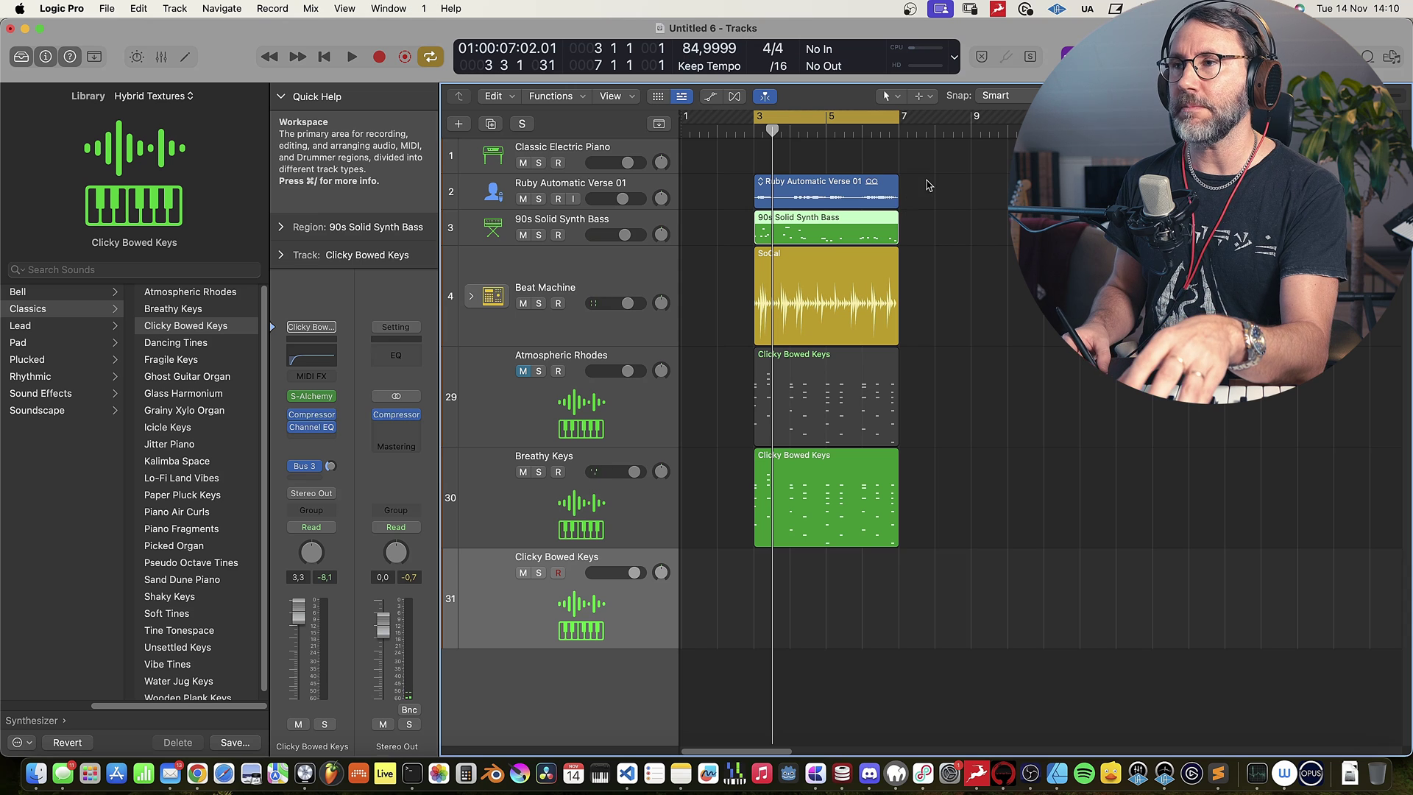
Repeat all five regions once from bar 7 and extend the cycle range to bar 11.
{"action": "left_click_drag", "start_coordinate": [934, 181], "coordinate": [782, 485]}
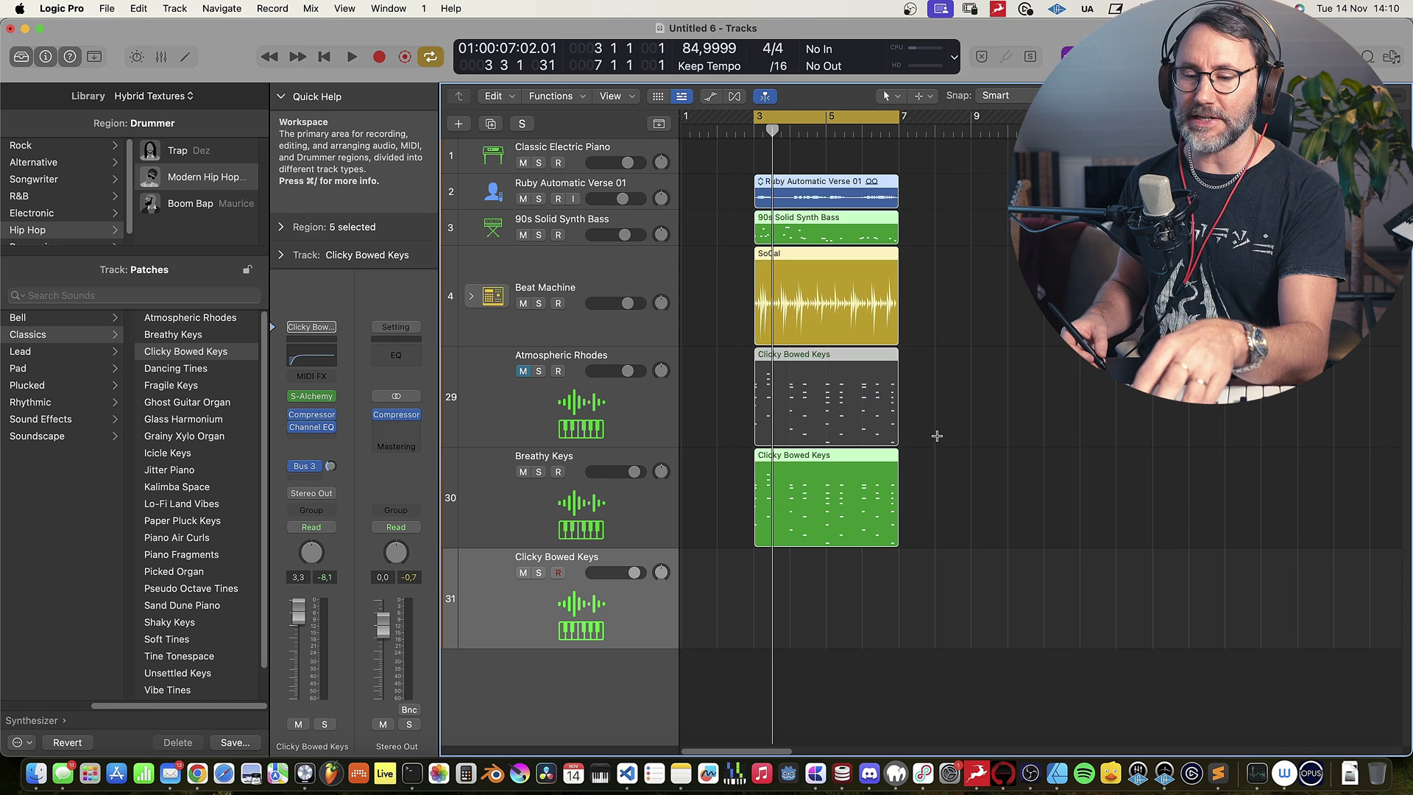
{"action": "key", "text": "super+r"}
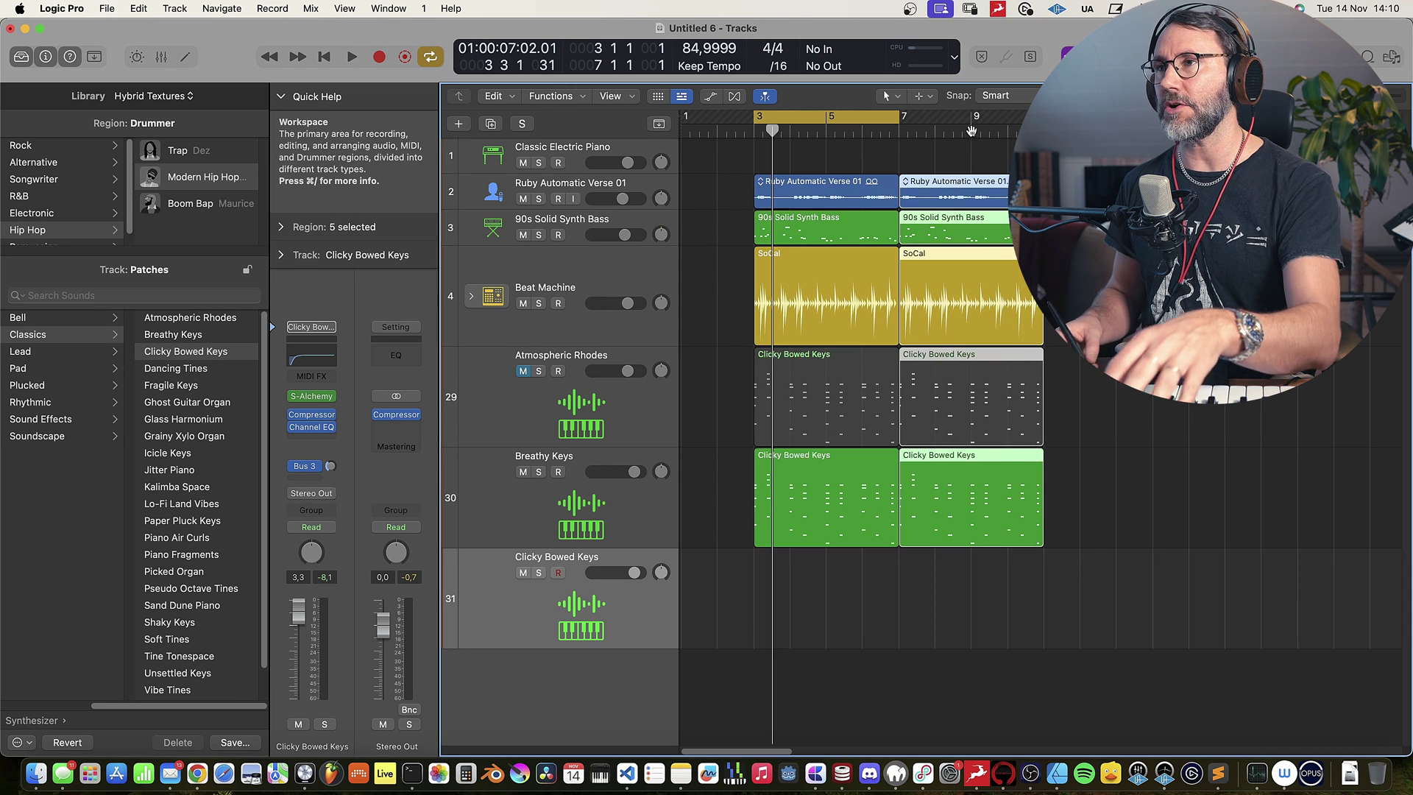
{"action": "left_click_drag", "start_coordinate": [899, 118], "coordinate": [1045, 118]}
Audition vocal loops in the Loop Browser and add Ruby Automatic Oh Ah 01 on a new audio track around bar 3.5.
{"action": "left_click", "coordinate": [1371, 57]}
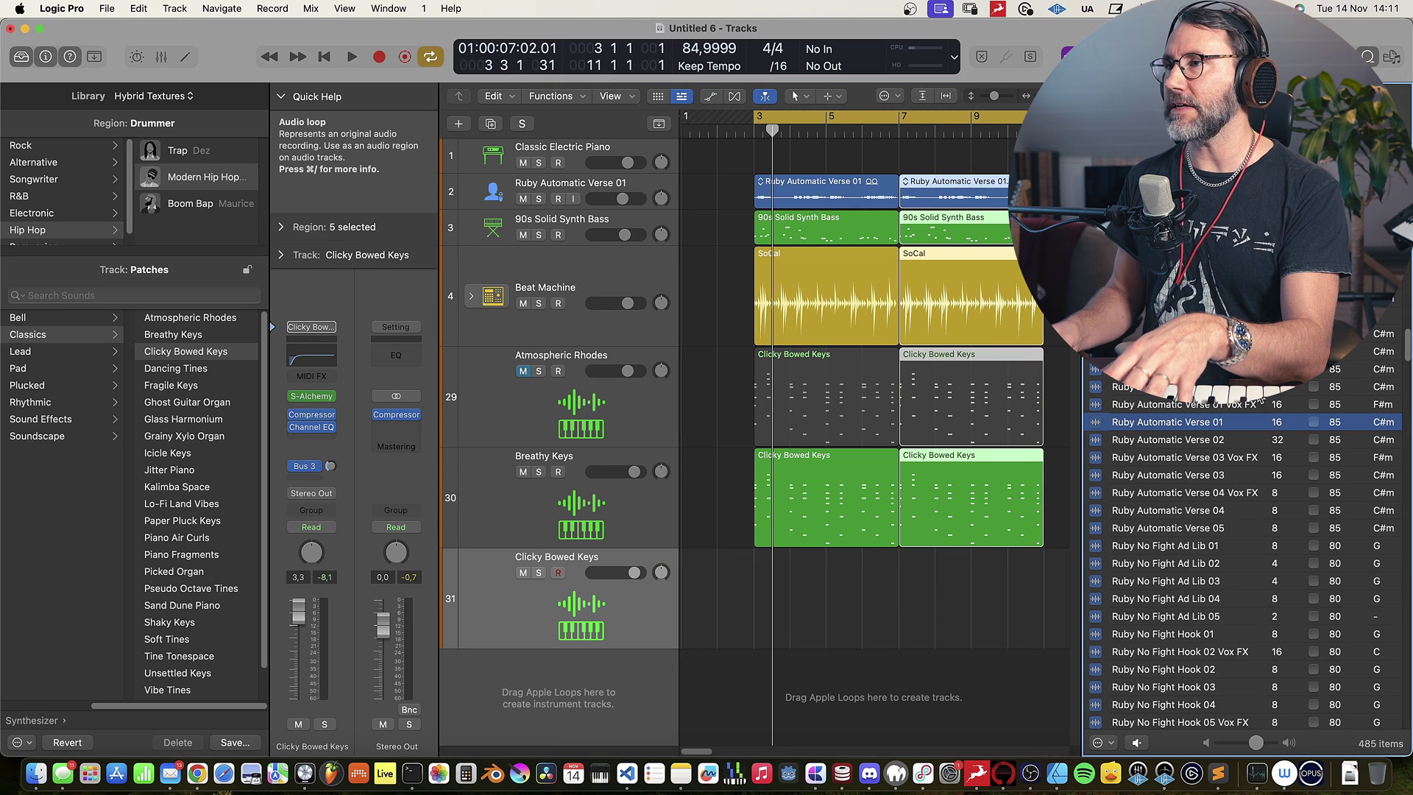
{"action": "left_click", "coordinate": [1185, 441]}
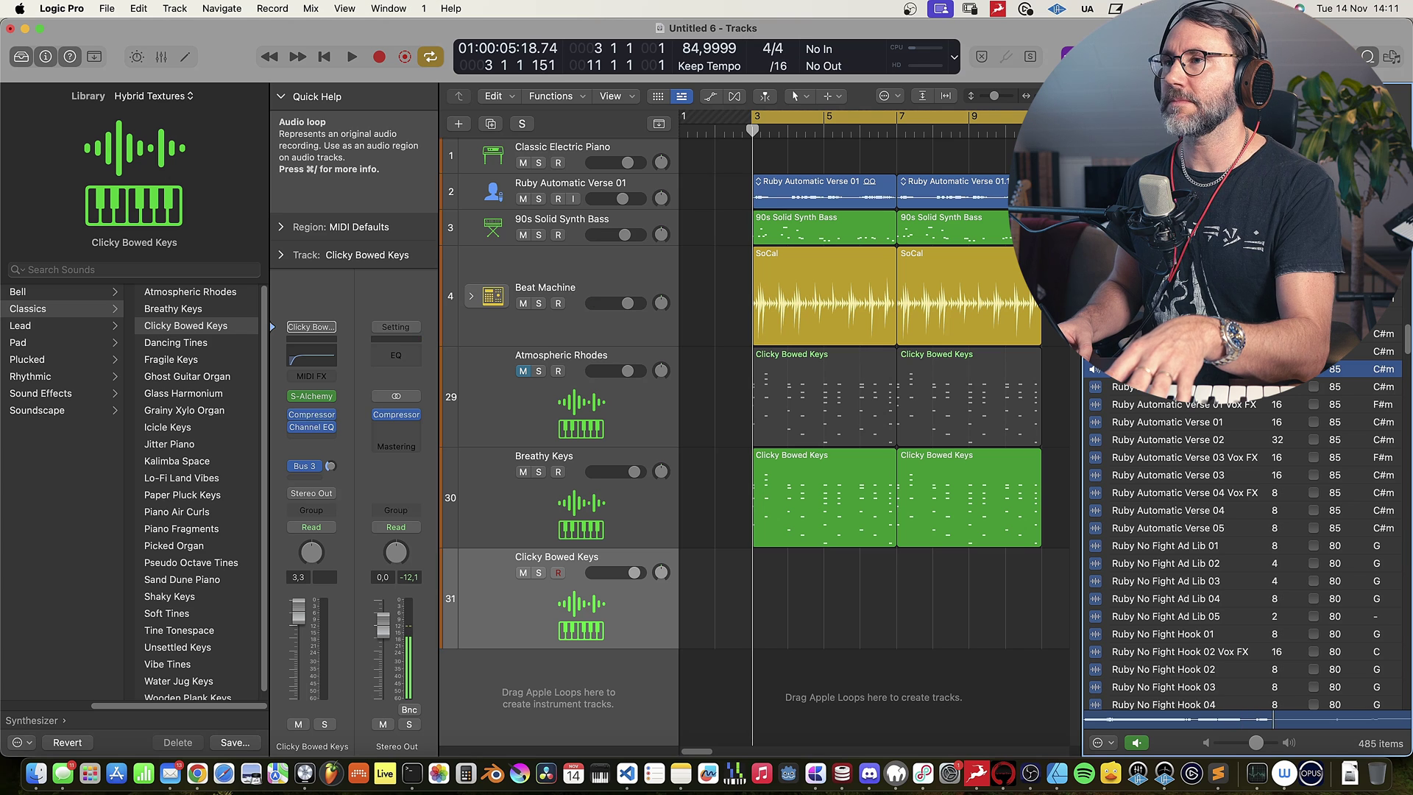
{"action": "left_click_drag", "start_coordinate": [1177, 369], "coordinate": [769, 669]}
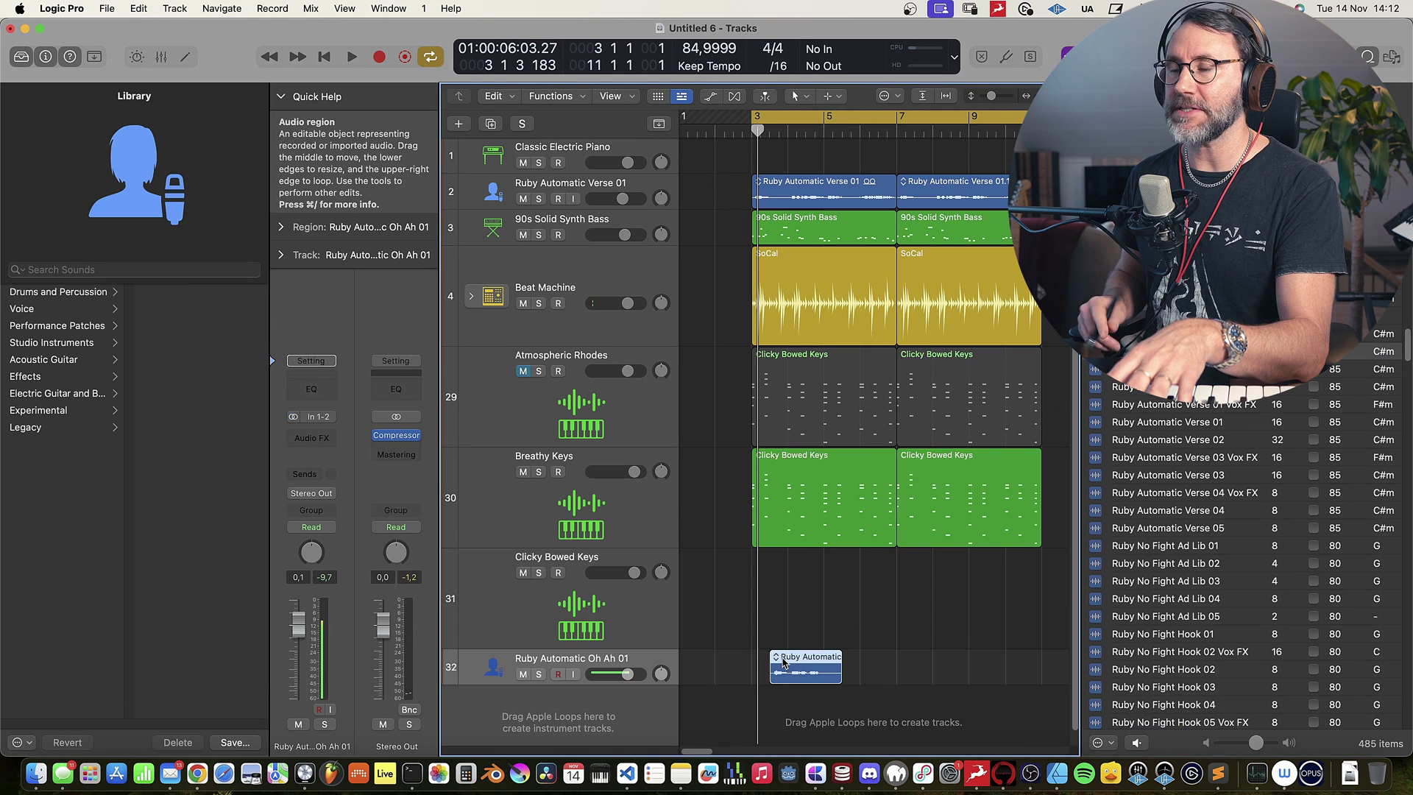
{"action": "scroll", "coordinate": [780, 664], "scroll_direction": "up", "scroll_amount": 5}
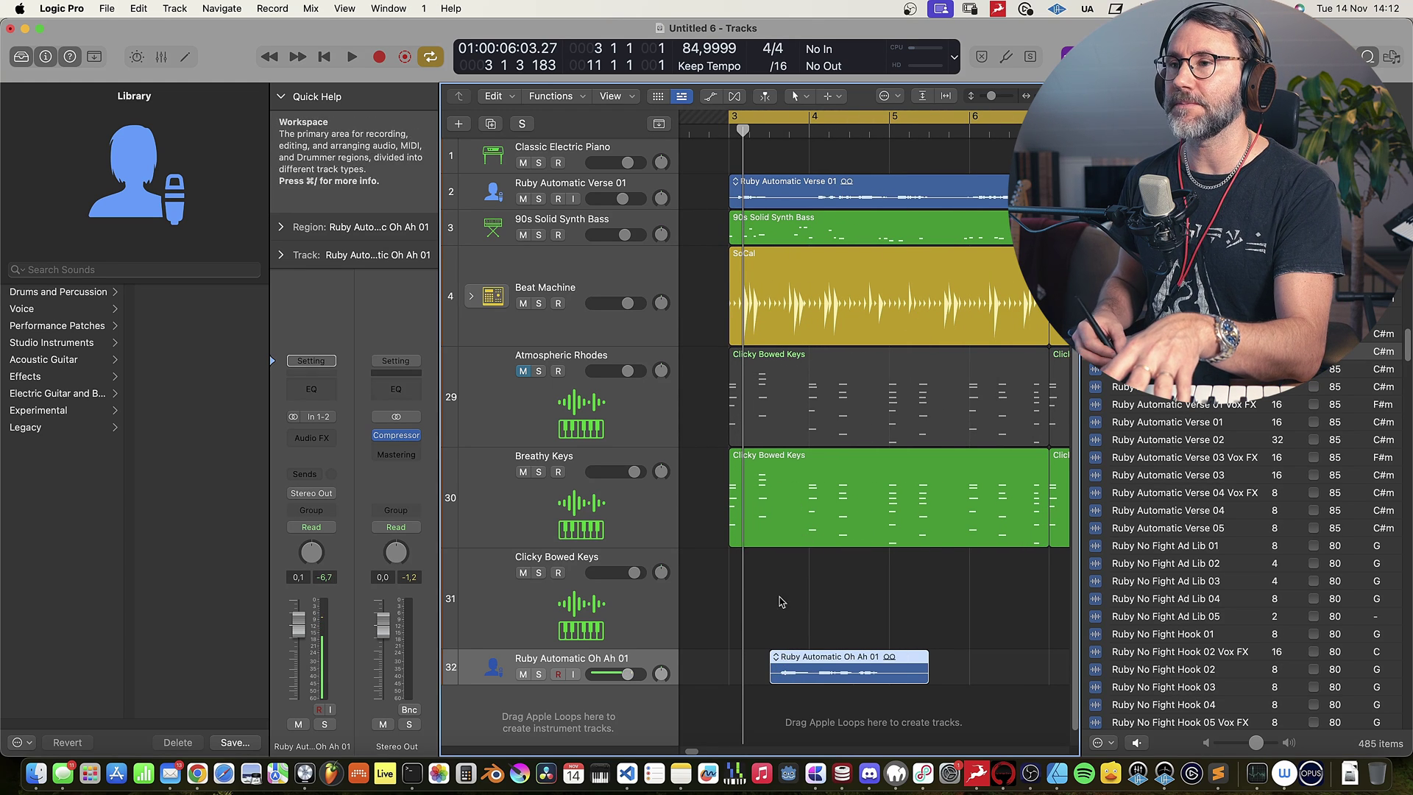
Split the Oh Ah 01 region after its first phrase, move the remainder to about bar 6, and play it with the Library hidden.
{"action": "key", "text": "space"}
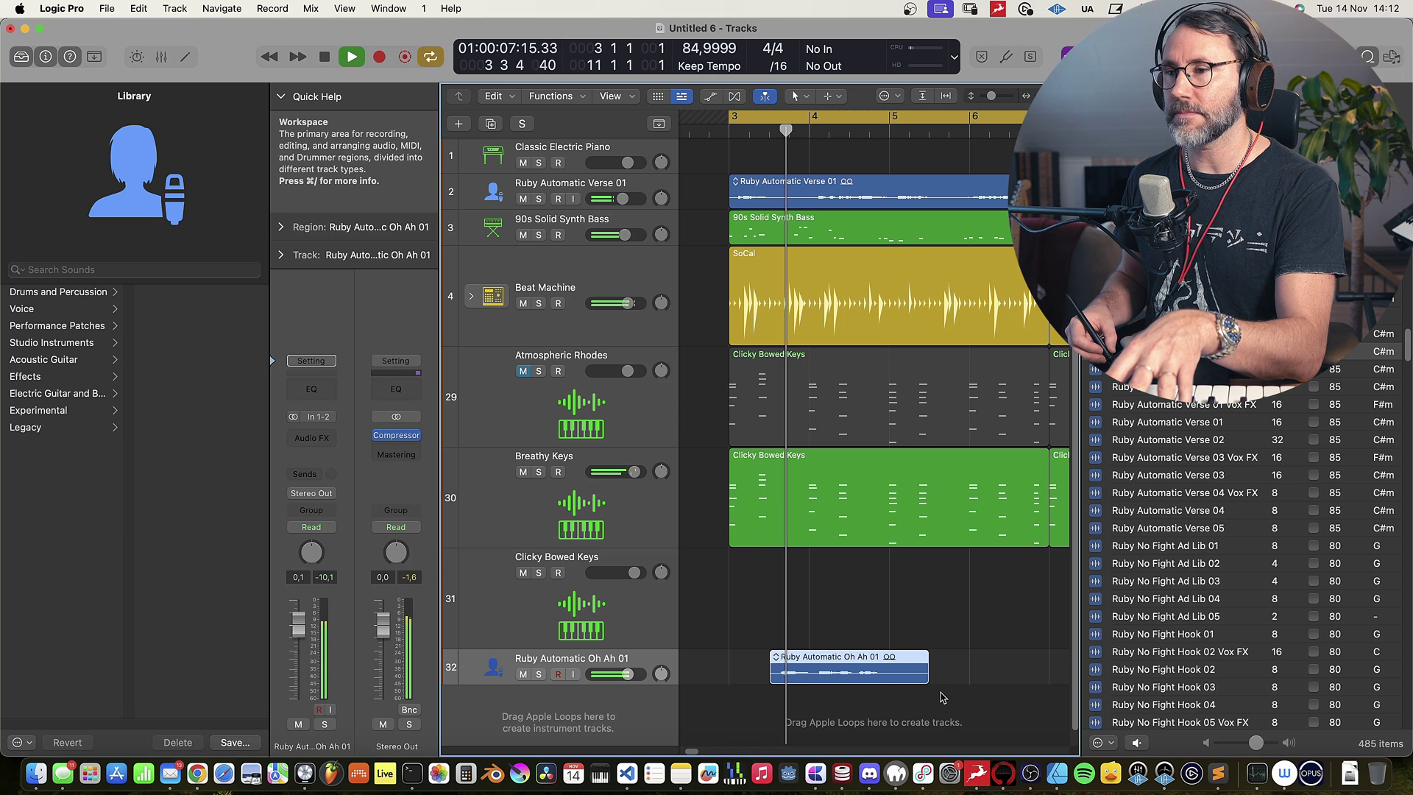
{"action": "left_click", "coordinate": [928, 680]}
{"action": "left_click_drag", "start_coordinate": [927, 679], "coordinate": [989, 661]}
{"action": "key", "text": "space"}
{"action": "left_click", "coordinate": [836, 669]}
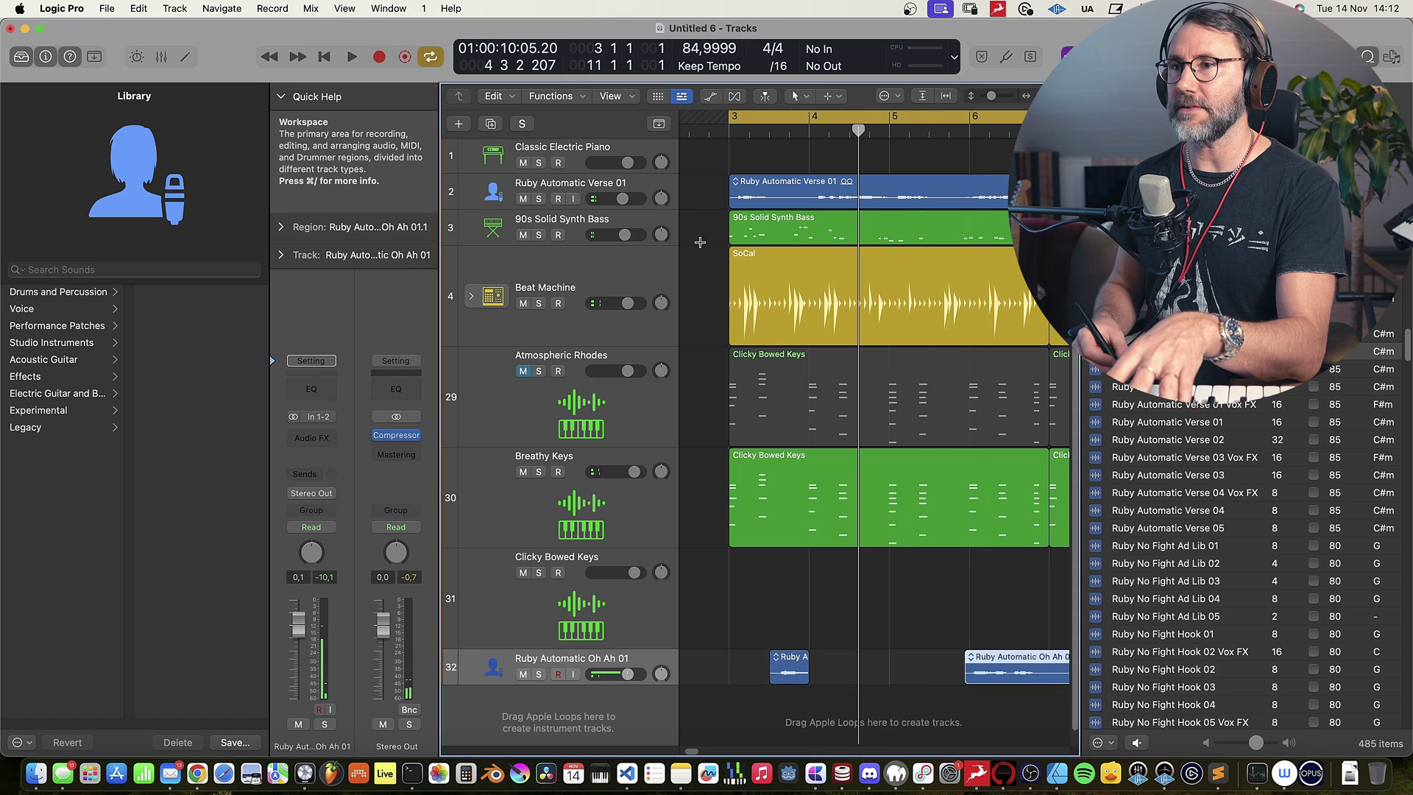
{"action": "key", "text": "y"}
{"action": "key", "text": "space"}
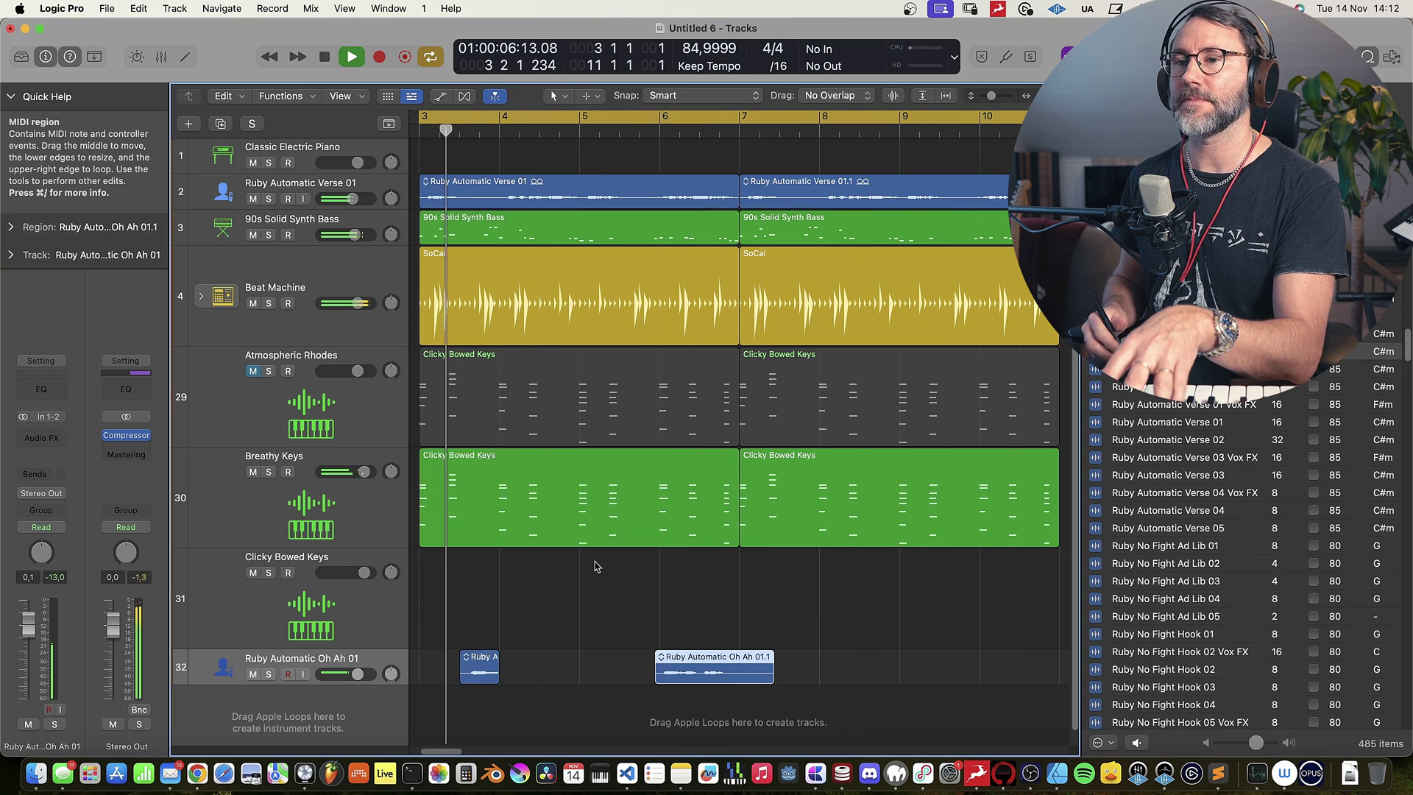
Insert ValhallaRoom on the Oh Ah 01 track, using Large Room mode with 100% mix and about 4 s decay.
{"action": "key", "text": "space"}
{"action": "left_click", "coordinate": [42, 438]}
{"action": "left_click", "coordinate": [154, 505]}
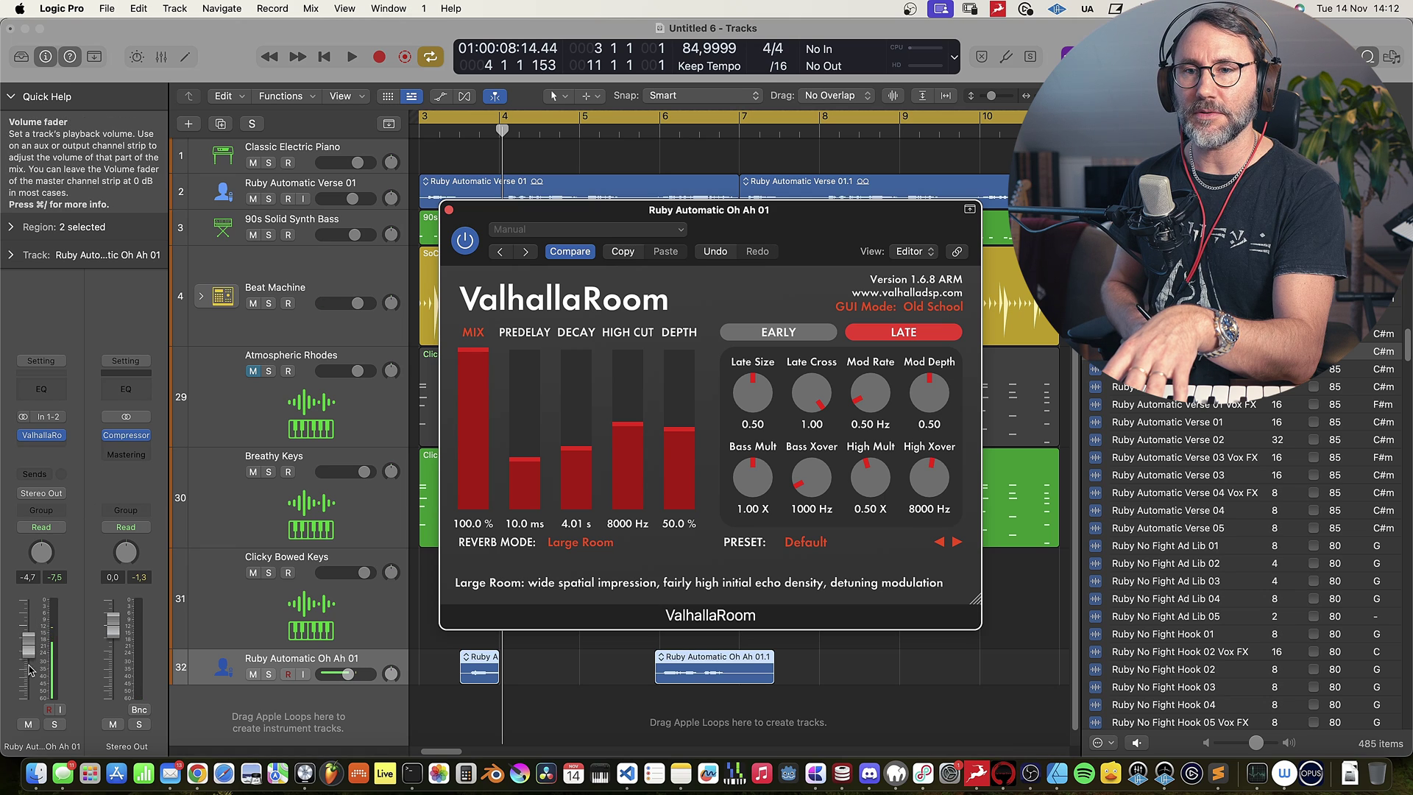
Hide the reverb window and lower the Oh Ah 01 track's volume to -11.4 dB during playback.
{"action": "key", "text": "v"}
{"action": "key", "text": "space"}
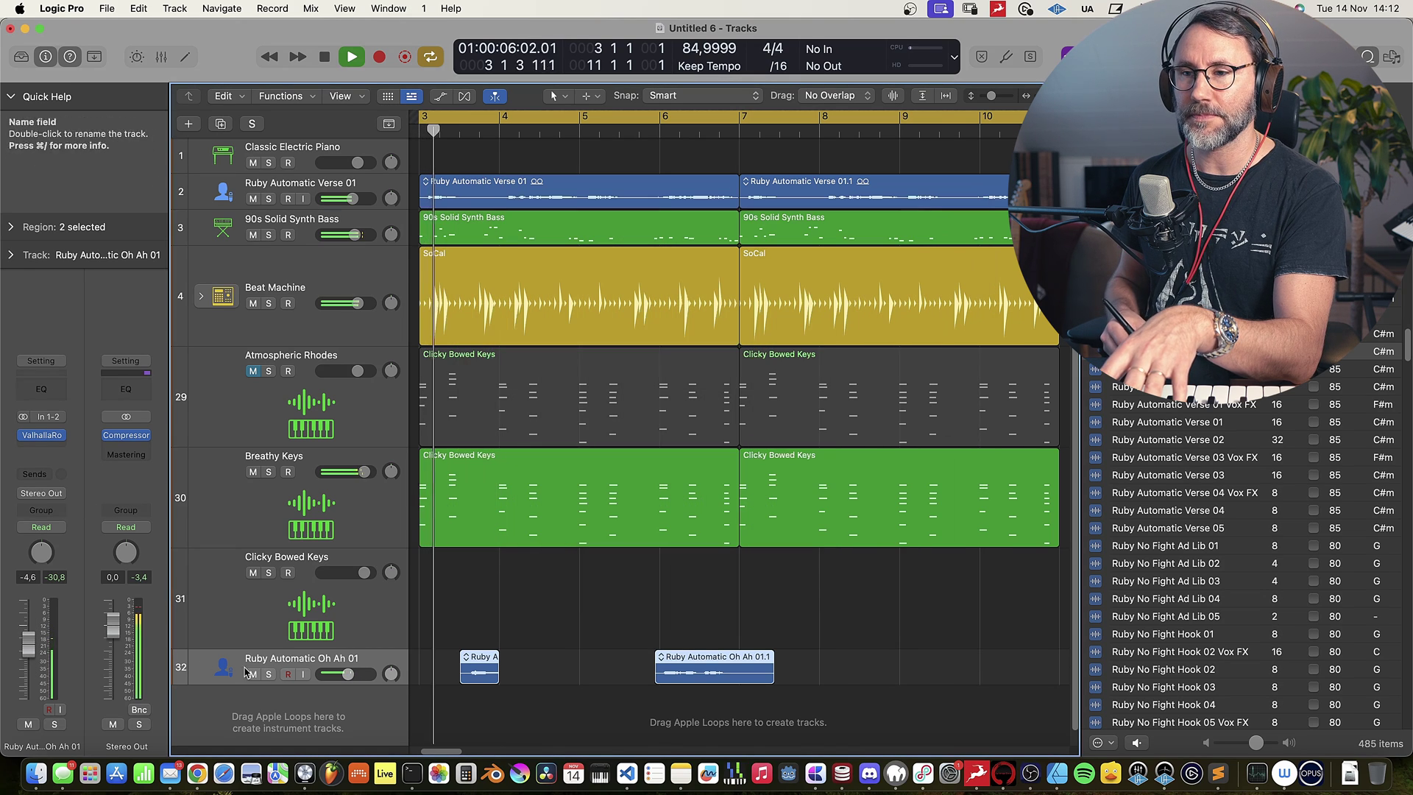
{"action": "left_click_drag", "start_coordinate": [347, 675], "coordinate": [338, 674]}
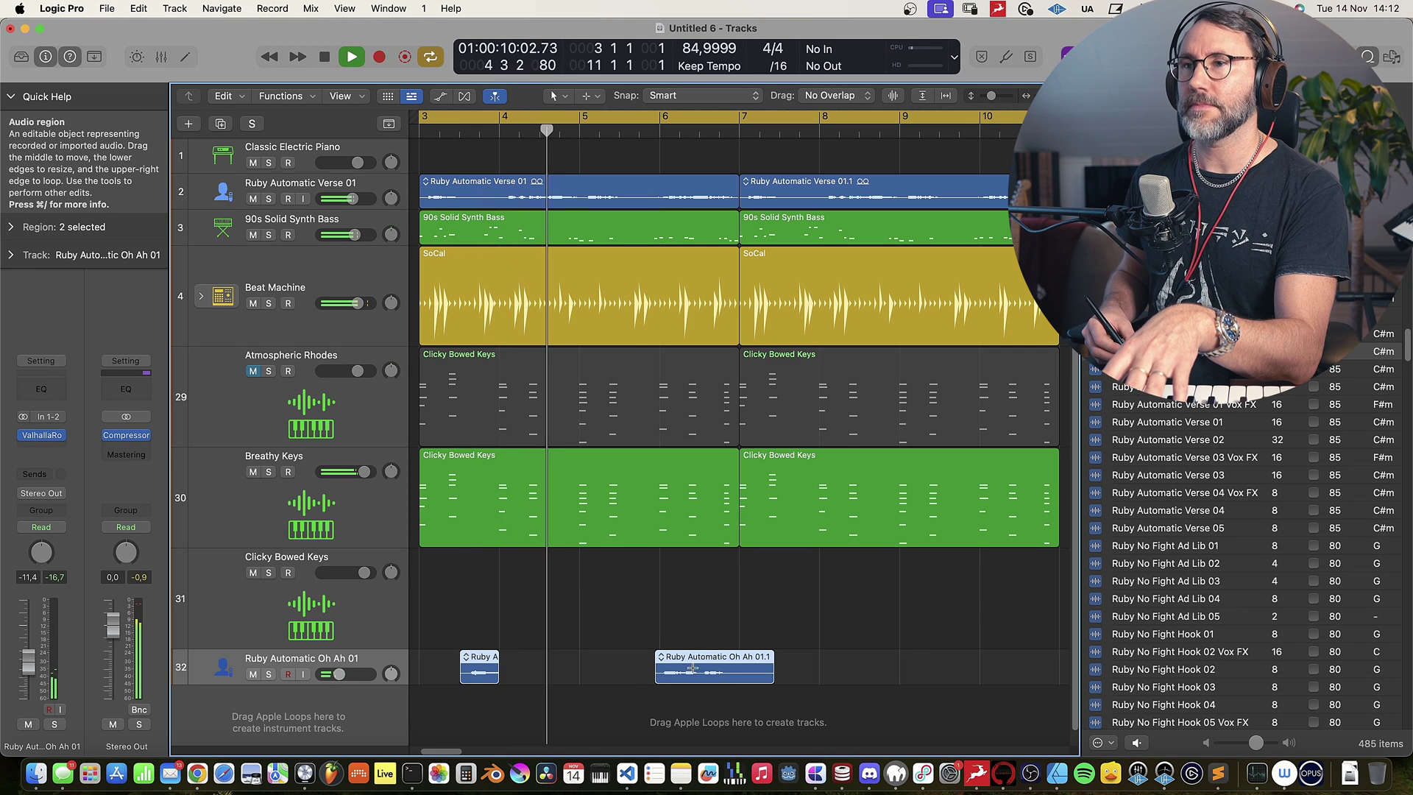
With cycling off, move the second Oh Ah region to about bar 5.4, split it, and place the remainder around bar 7.5.
{"action": "left_click_drag", "start_coordinate": [692, 668], "coordinate": [718, 571]}
{"action": "left_click", "coordinate": [718, 567]}
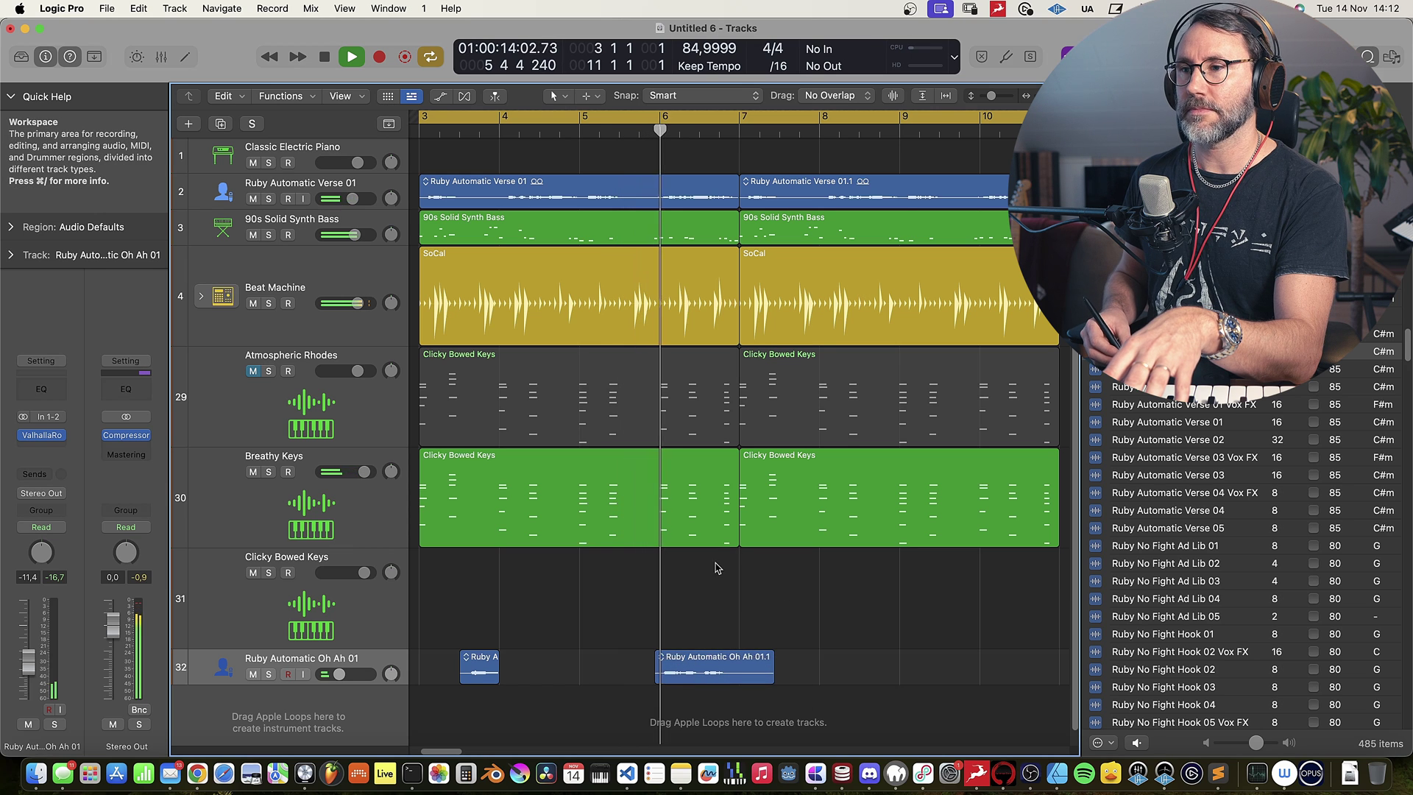
{"action": "left_click_drag", "start_coordinate": [721, 664], "coordinate": [671, 557]}
{"action": "left_click", "coordinate": [602, 117]}
{"action": "key", "text": "super+z"}
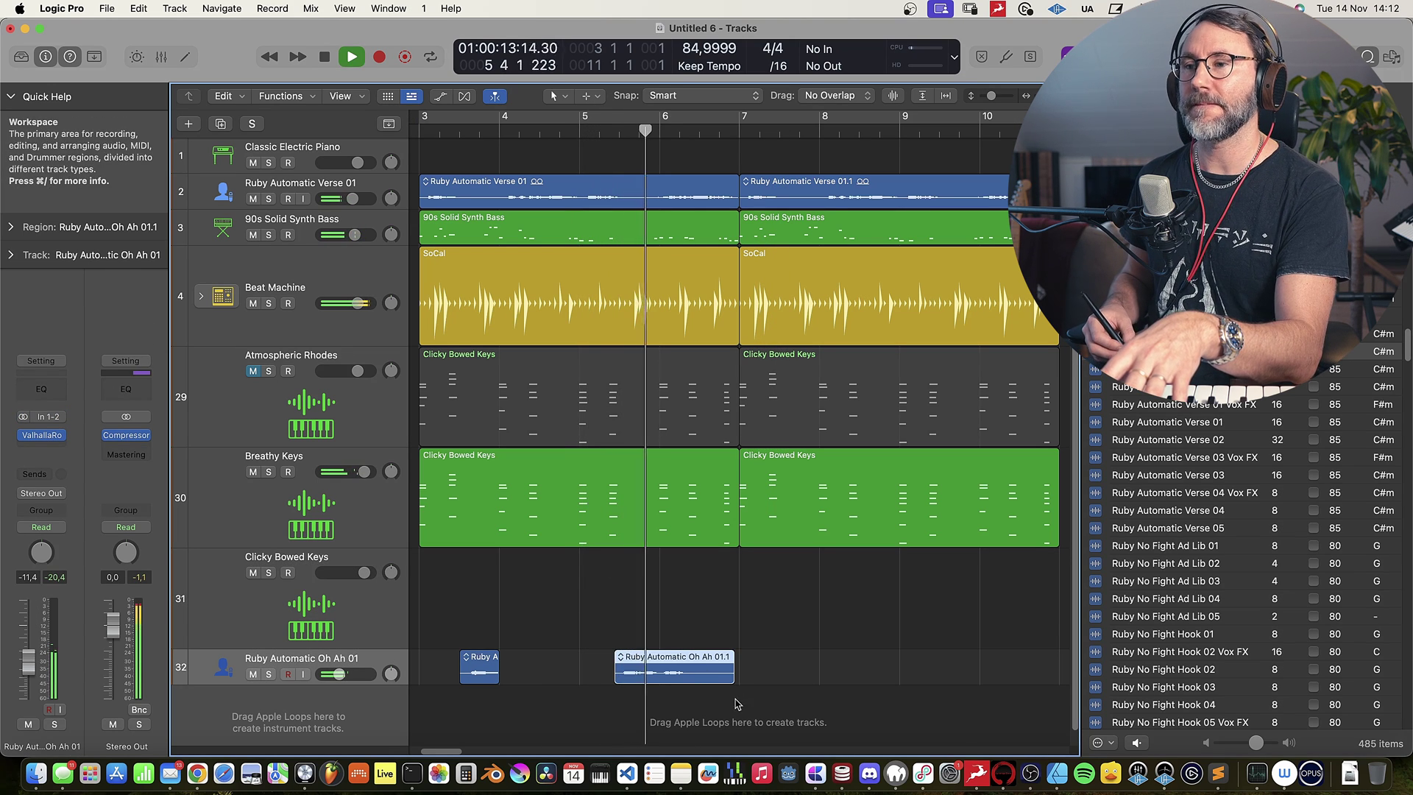
{"action": "left_click_drag", "start_coordinate": [750, 666], "coordinate": [823, 686]}
{"action": "key", "text": "space"}
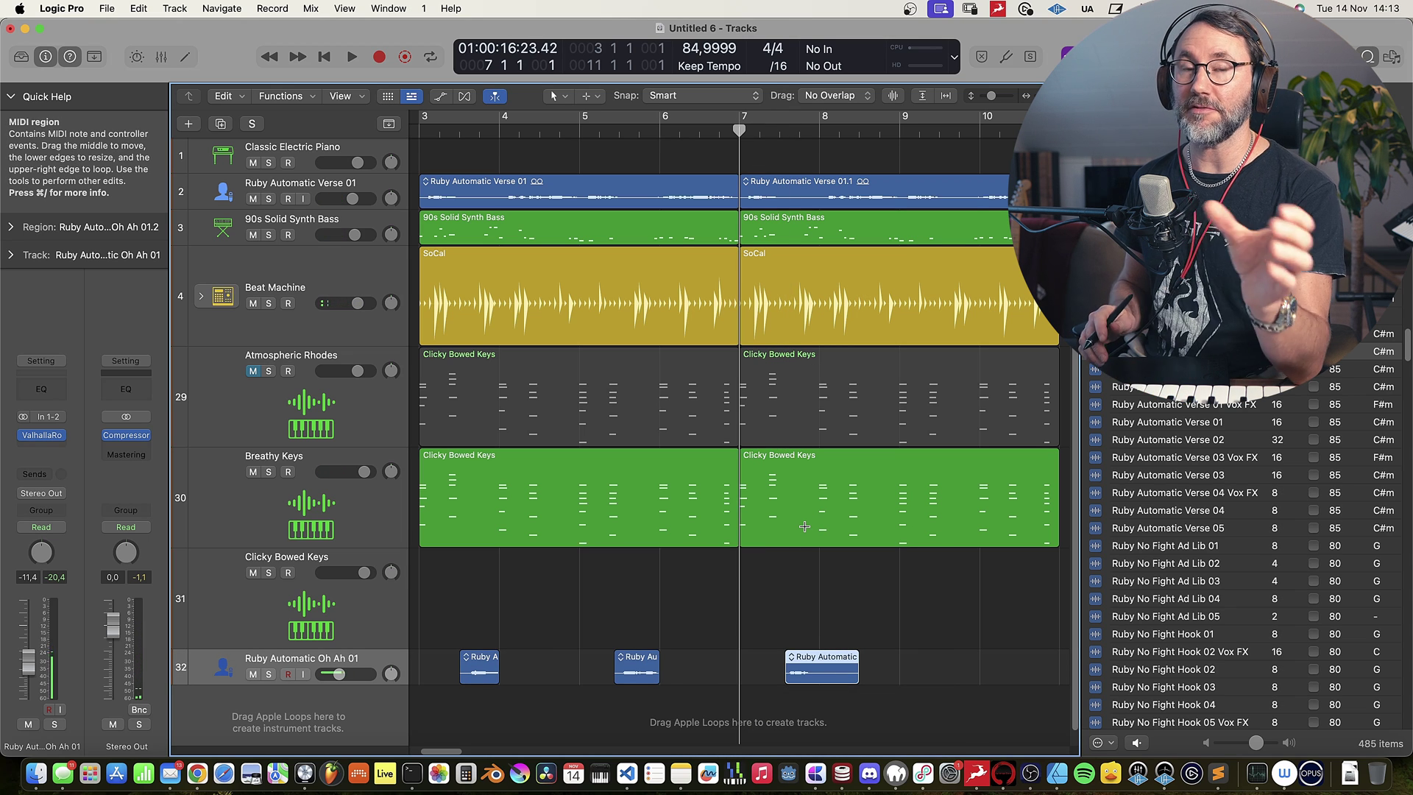
Copy a short Oh Ah phrase to about bar 9.5 and play the arrangement while playing along on the Glass Harmonium track.
{"action": "key", "text": "super+Left"}
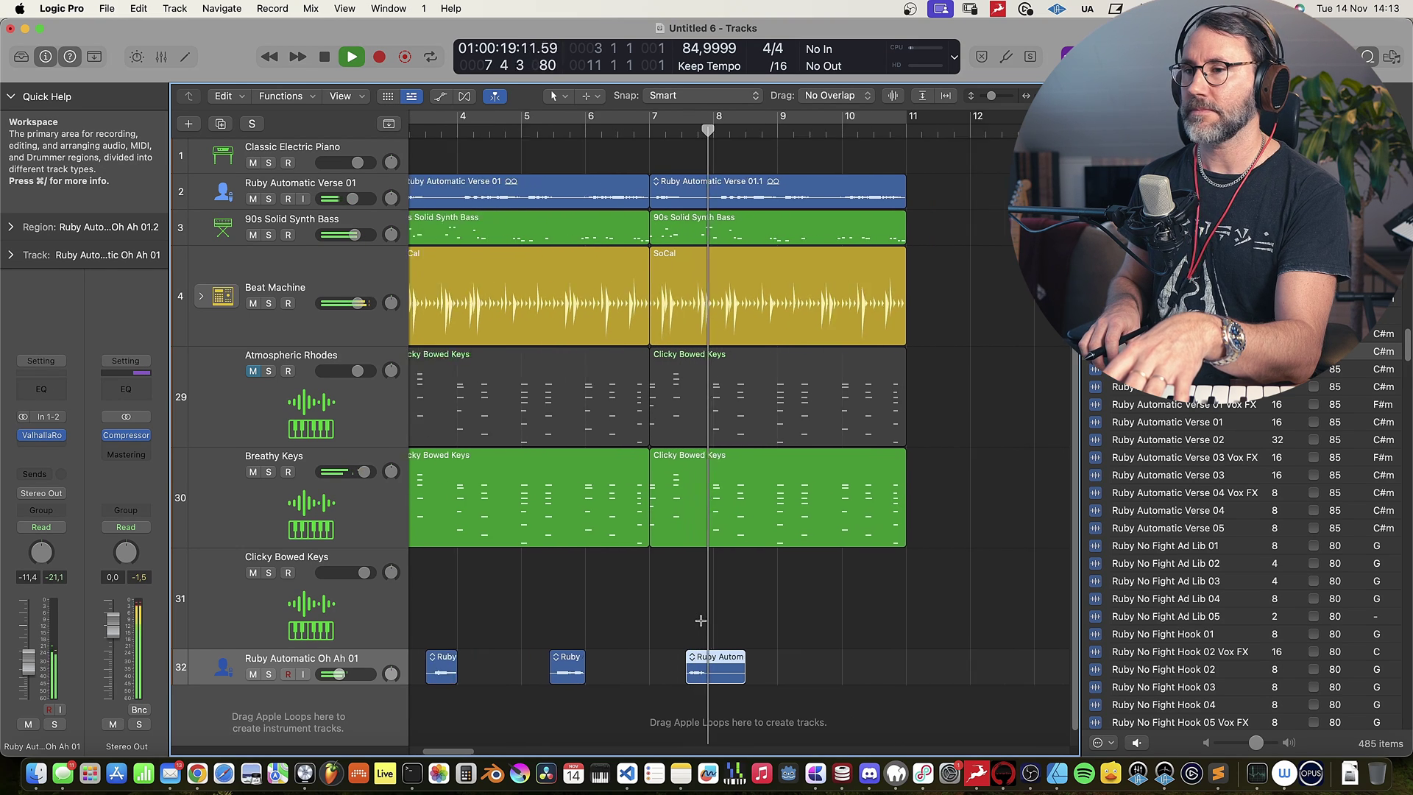
{"action": "key", "text": "super+Left"}
{"action": "left_click_drag", "start_coordinate": [593, 663], "coordinate": [809, 667]}
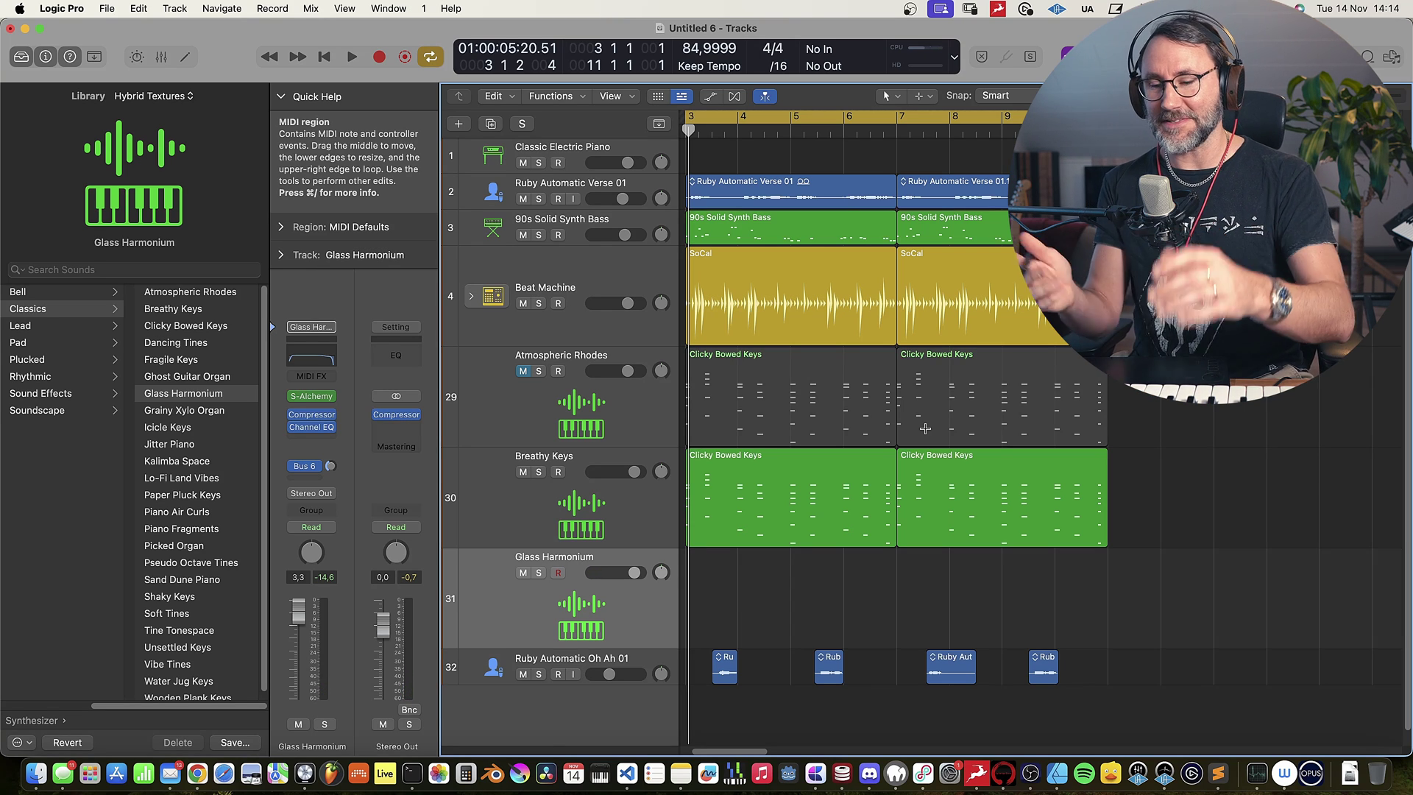
{"action": "key", "text": "space"}
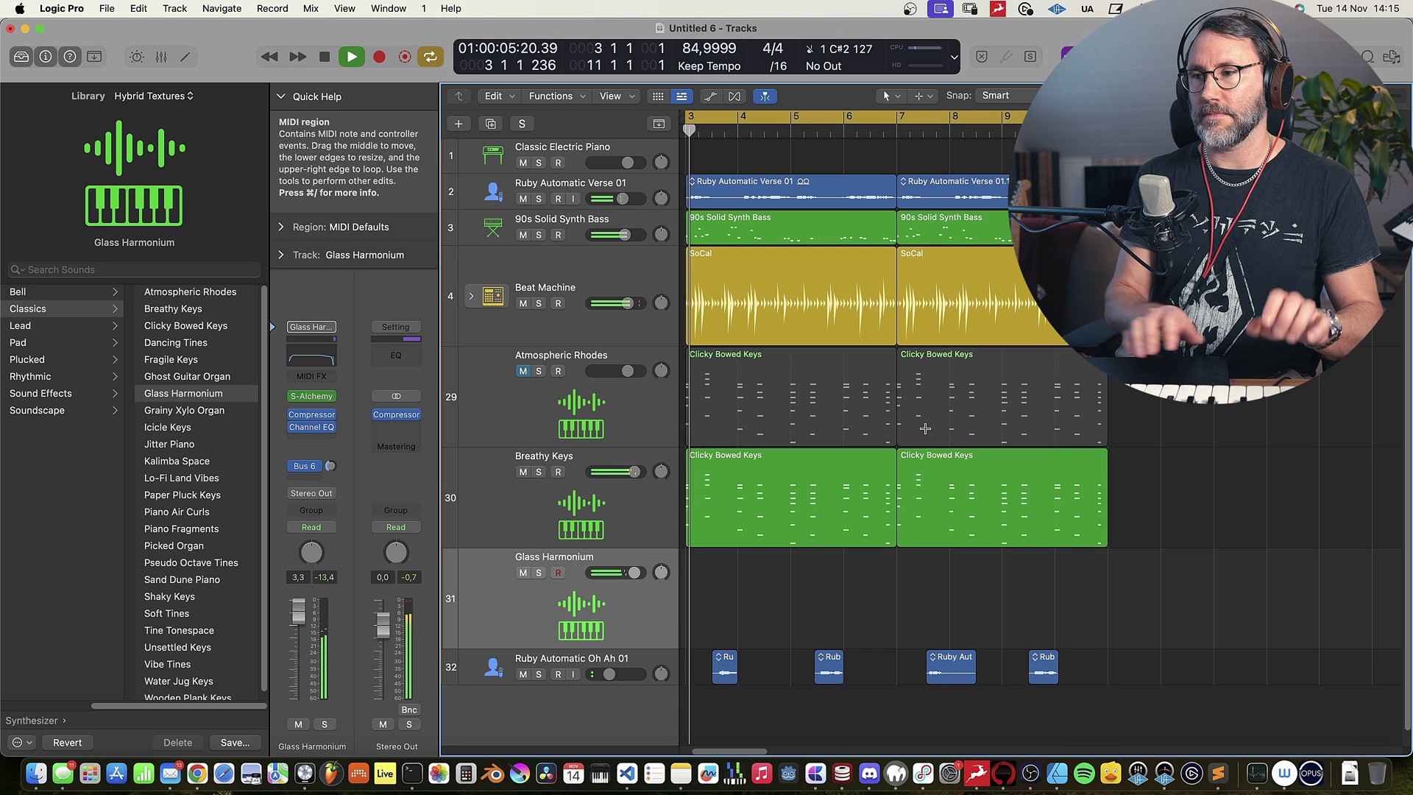
Stop playback, capture the played Glass Harmonium part as a region, trim its start to about bar 6.5, and play it.
{"action": "key", "text": "space"}
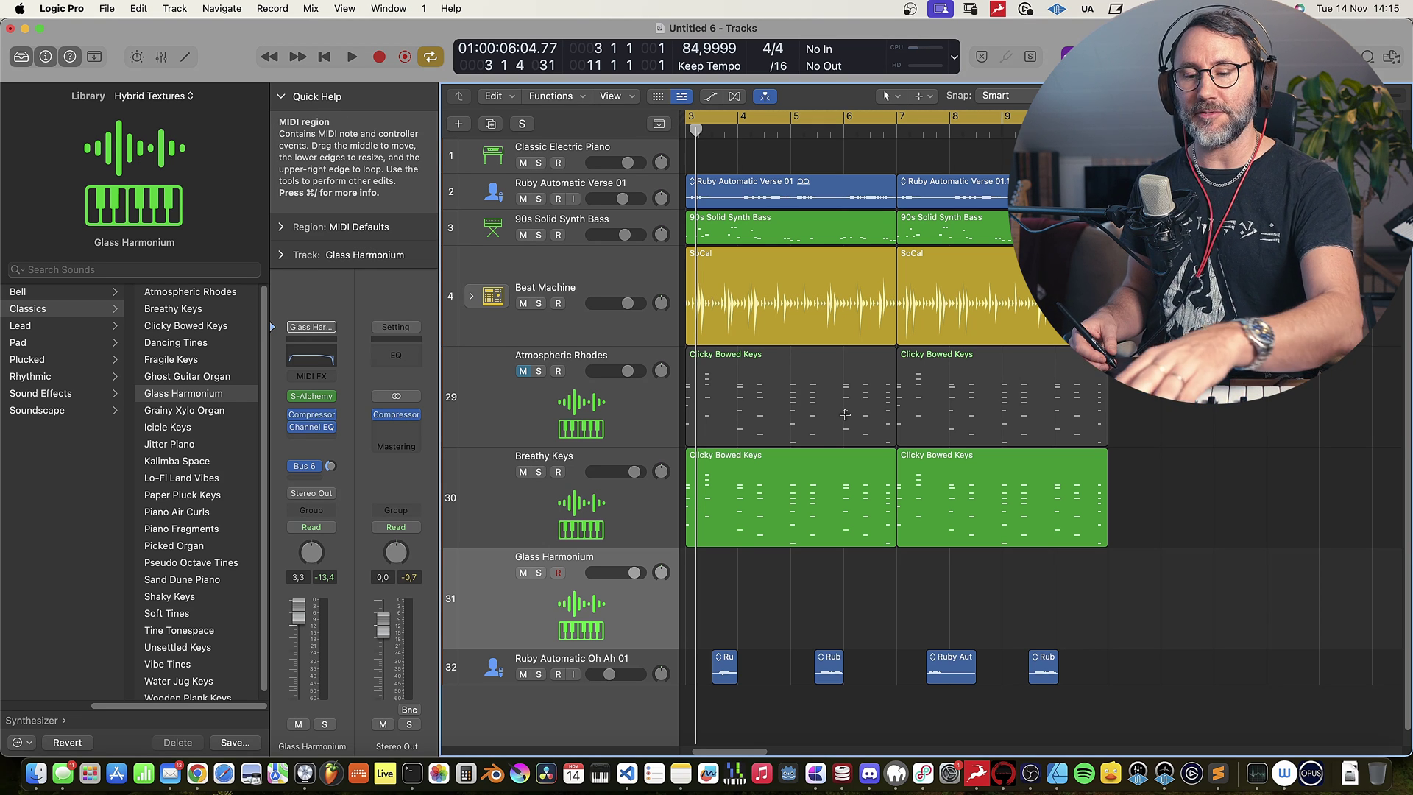
{"action": "key", "text": "shift+r"}
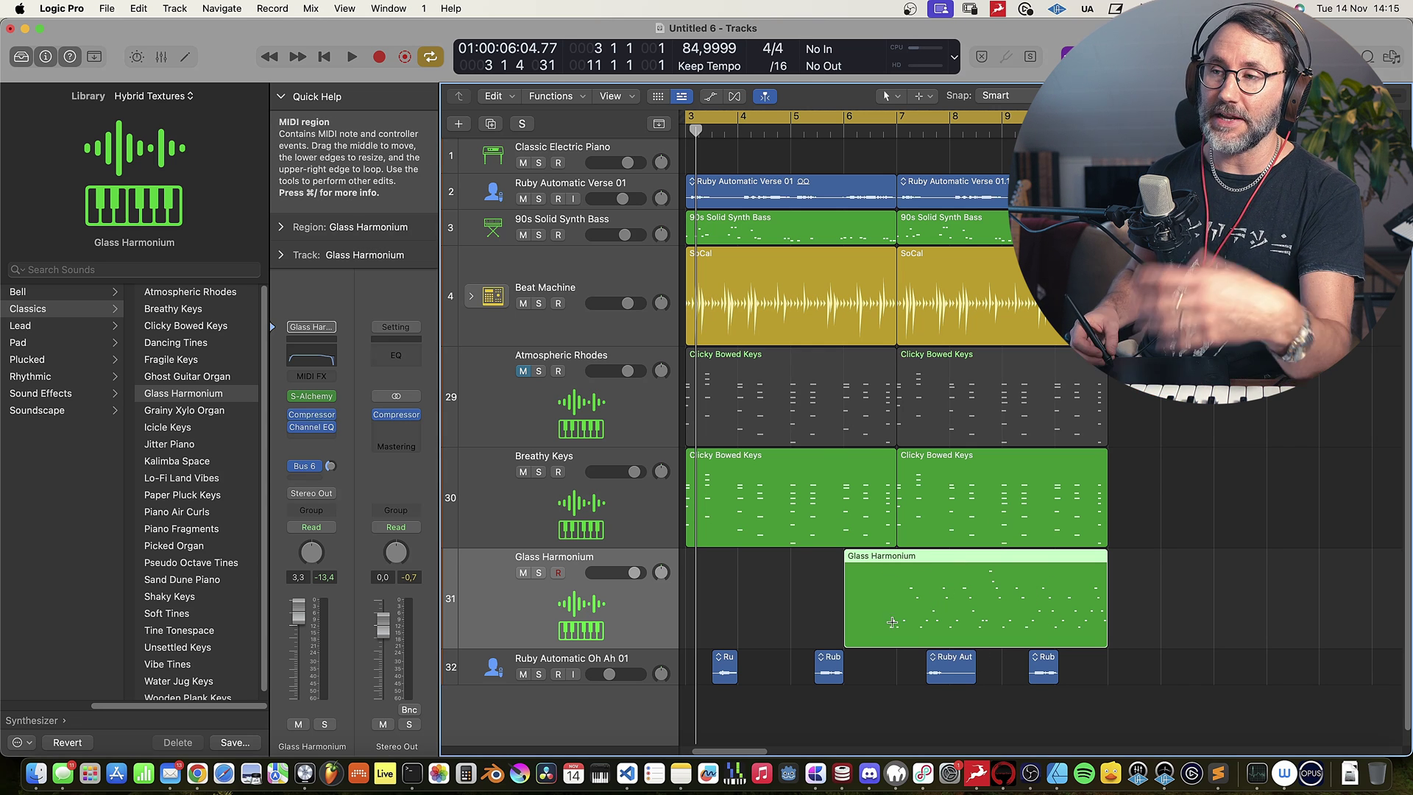
{"action": "left_click_drag", "start_coordinate": [850, 637], "coordinate": [881, 639]}
{"action": "key", "text": "space"}
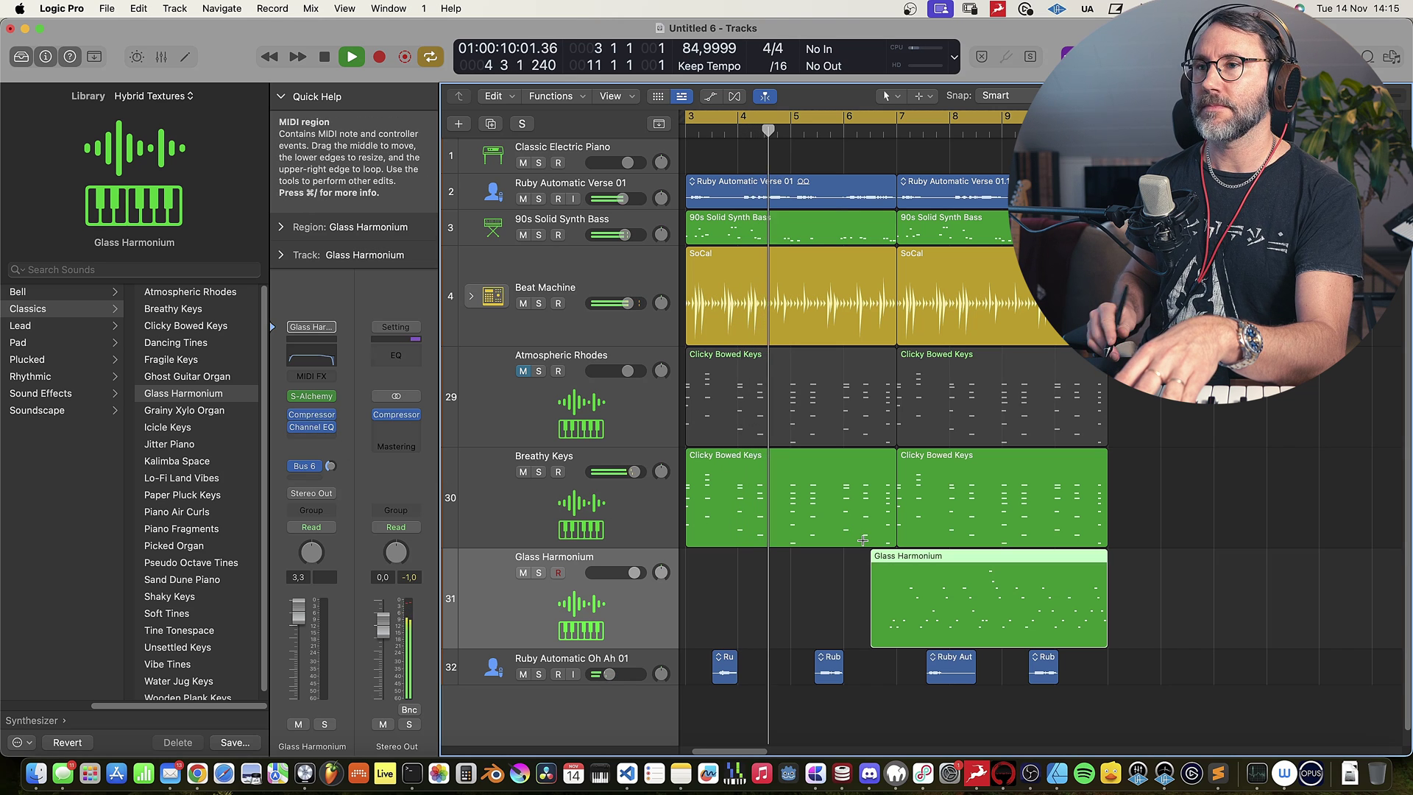
Hide the Library during playback and lower the high-cut frequency in the Glass Harmonium track's Channel EQ.
{"action": "scroll", "coordinate": [840, 495], "scroll_direction": "left", "scroll_amount": 3}
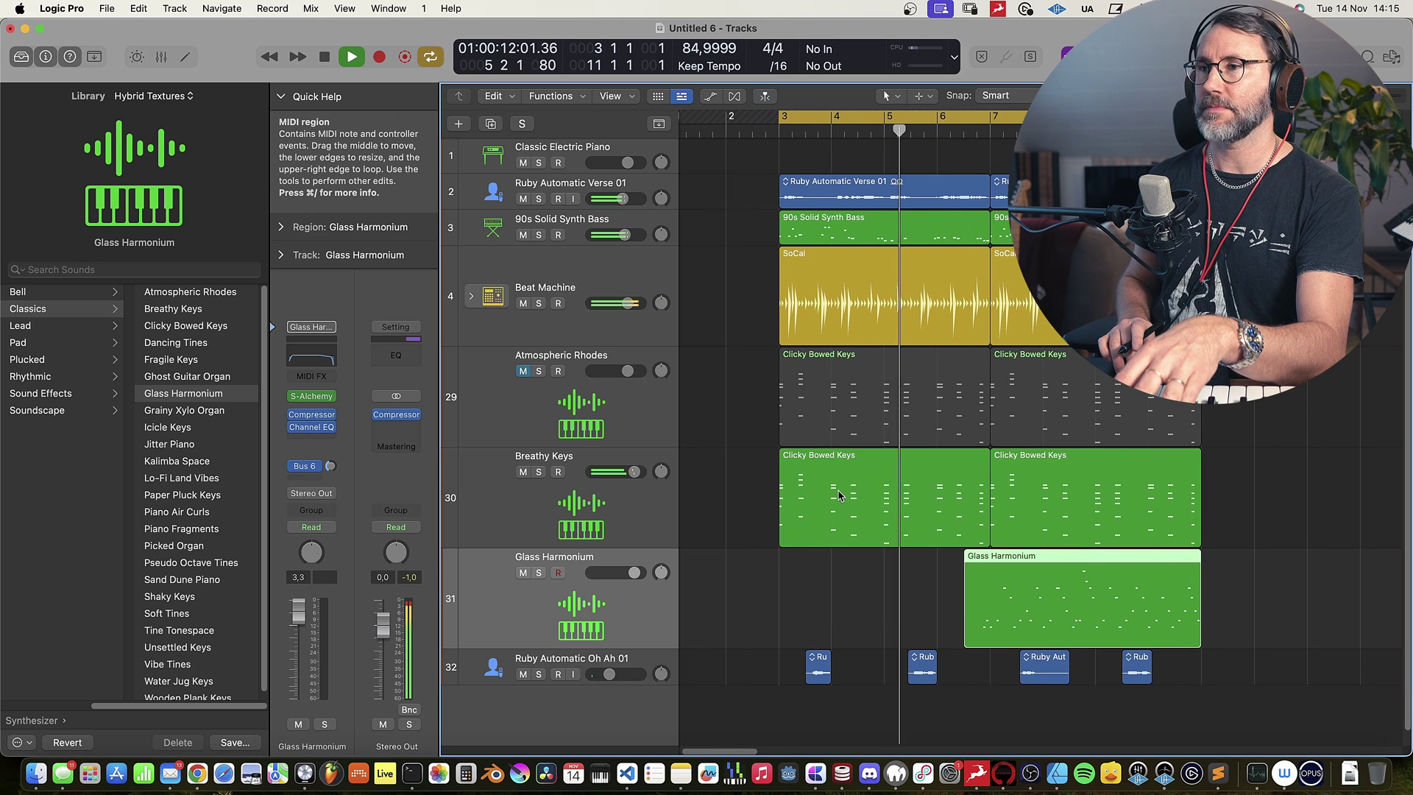
{"action": "key", "text": "y"}
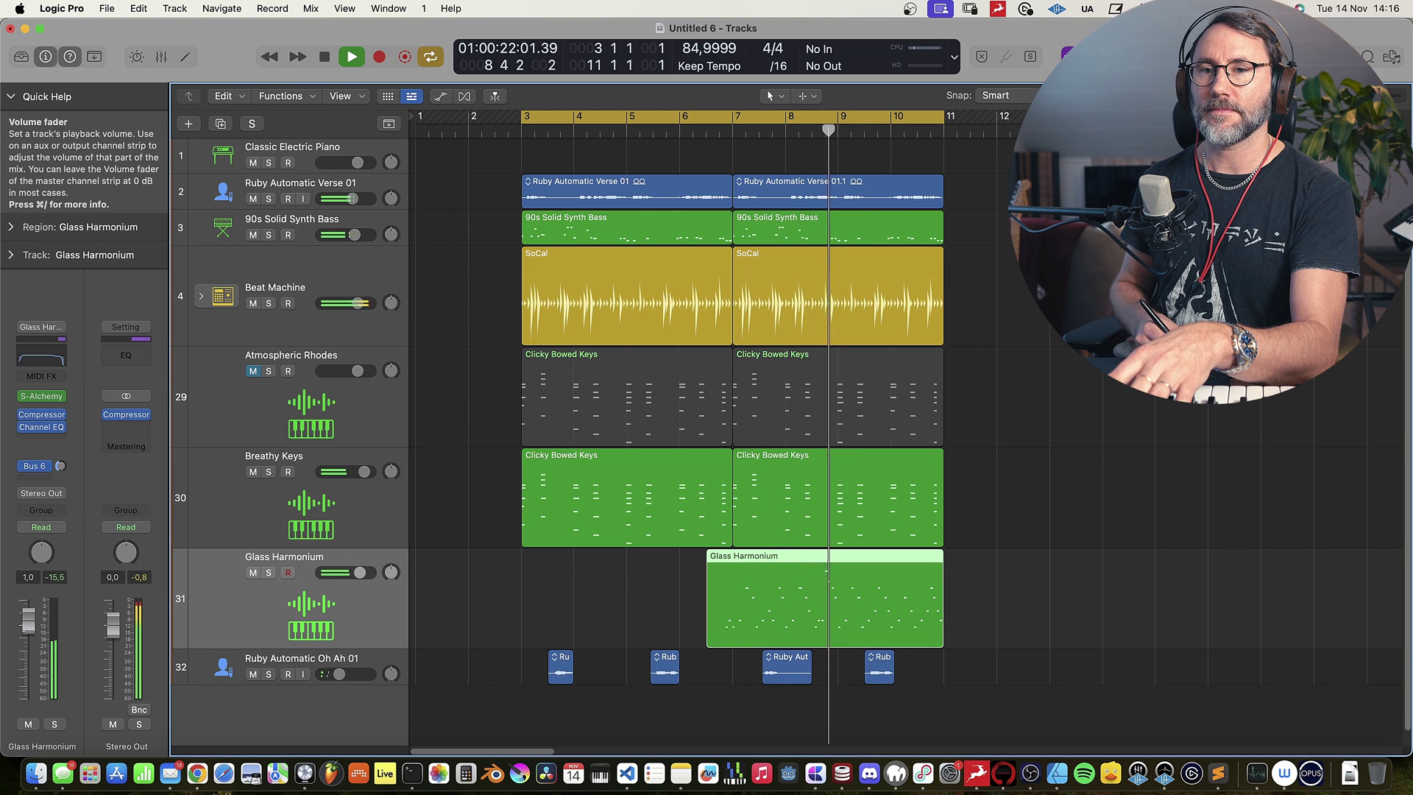
{"action": "left_click", "coordinate": [44, 428]}
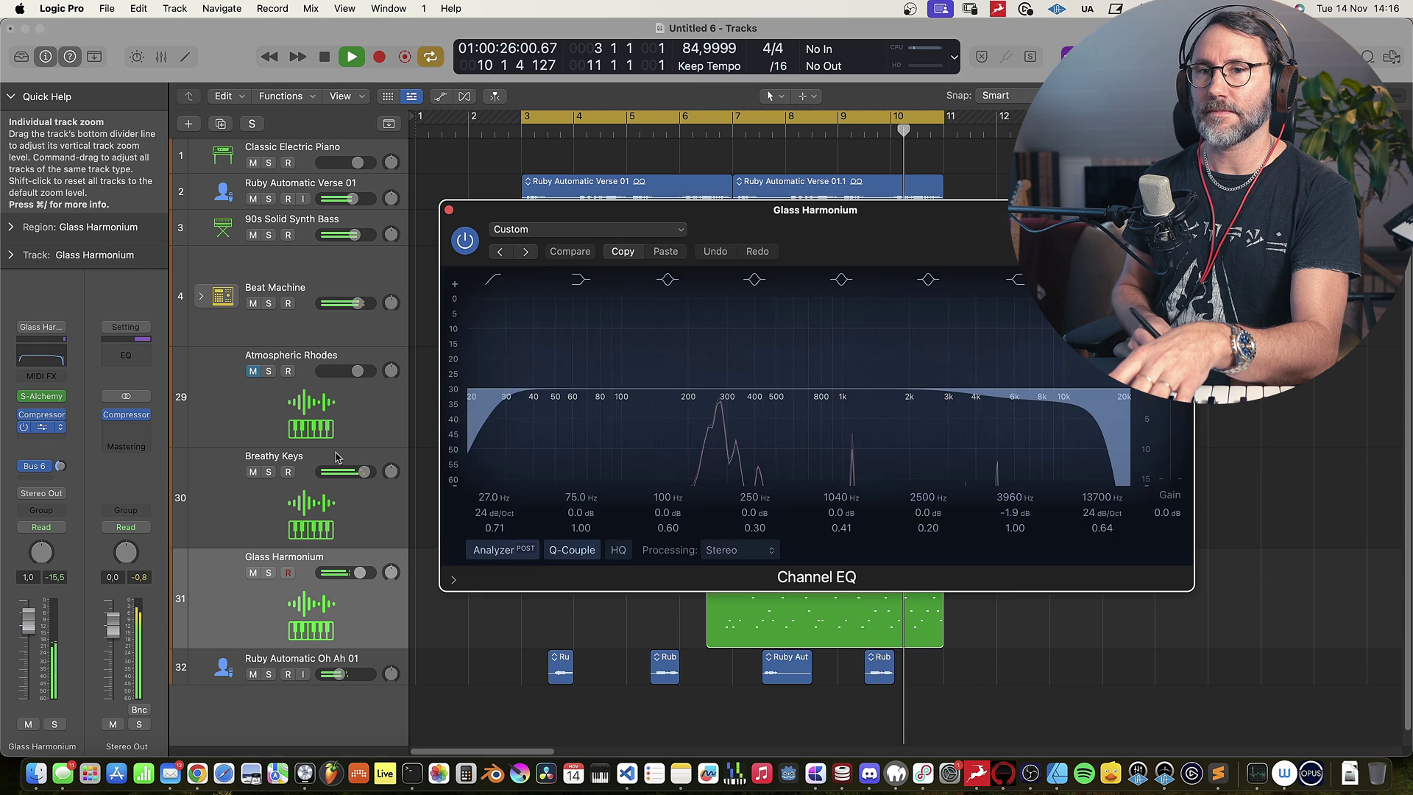
{"action": "left_click_drag", "start_coordinate": [1104, 442], "coordinate": [1081, 442]}
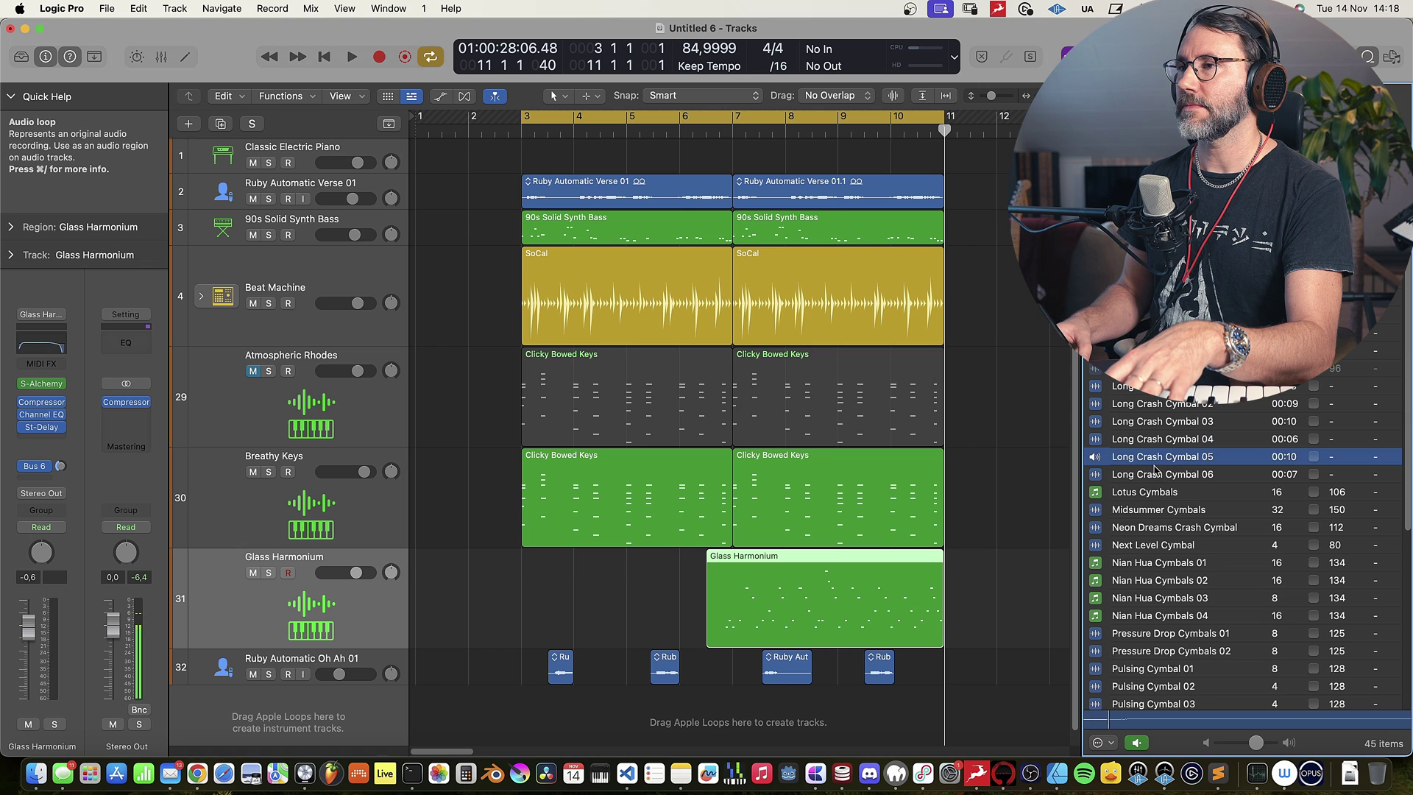
Add the Long Crash Cymbal 03 loop on a new track at bar 3 and place a copy at bar 7.
{"action": "left_click_drag", "start_coordinate": [1046, 449], "coordinate": [533, 696]}
{"action": "key", "text": "space"}
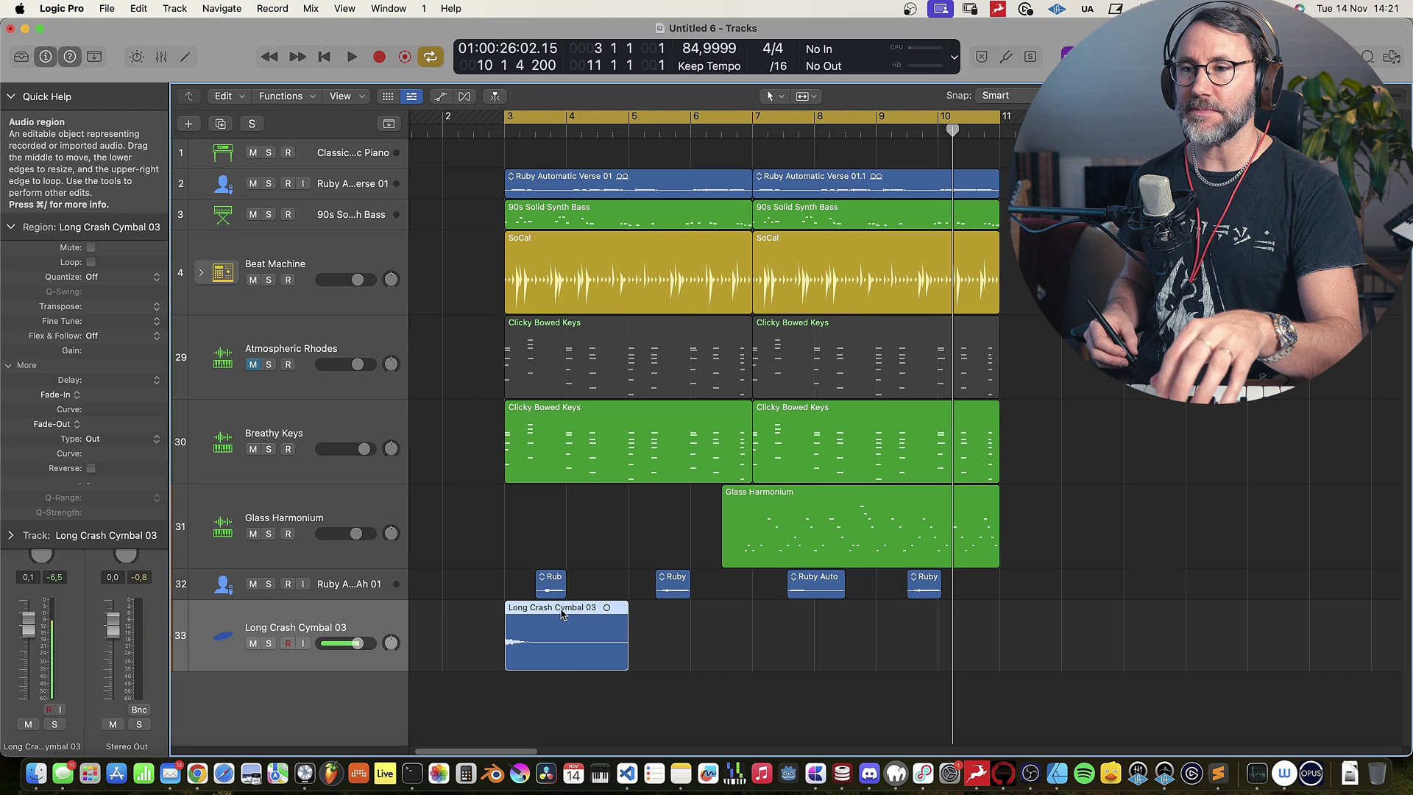
{"action": "key", "text": "super+r"}
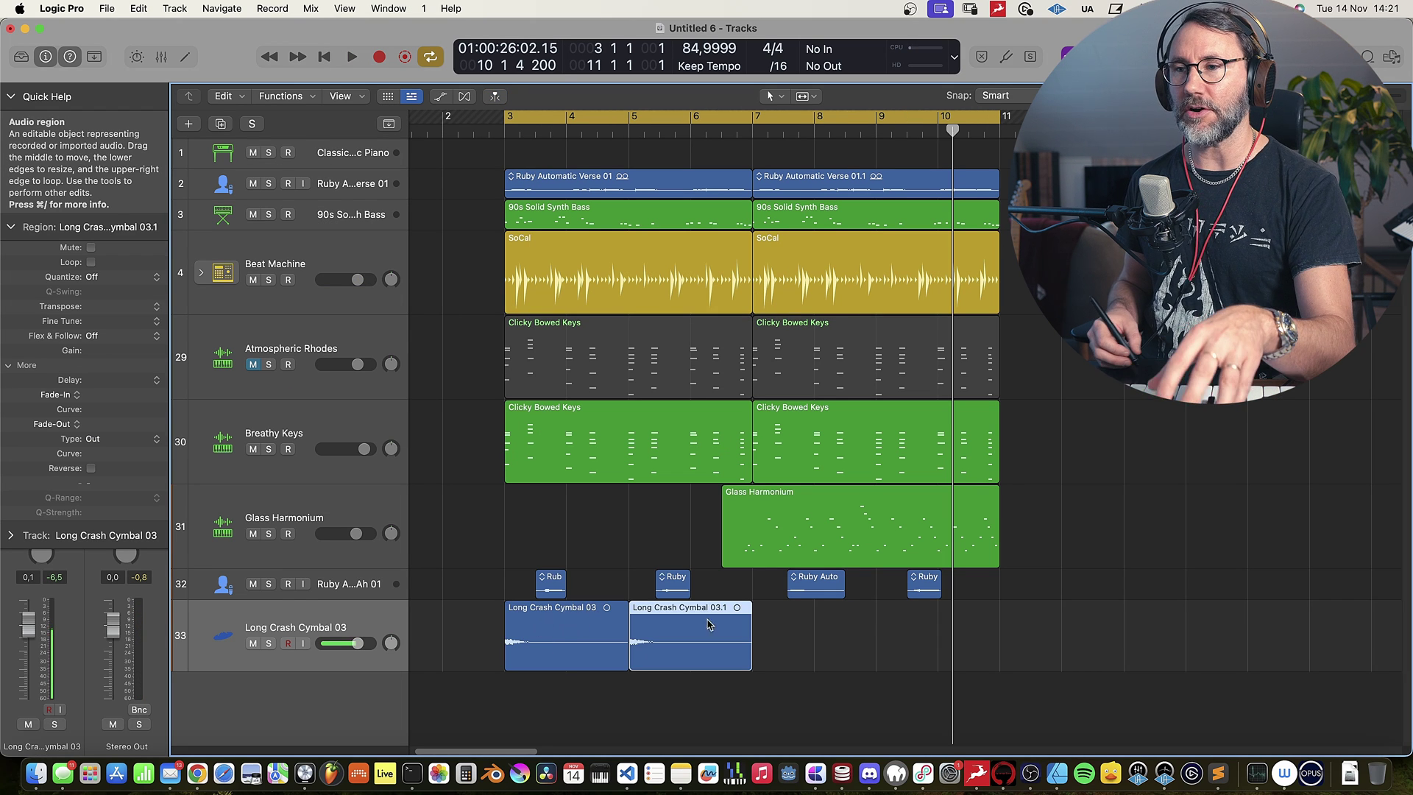
{"action": "left_click_drag", "start_coordinate": [677, 618], "coordinate": [787, 648]}
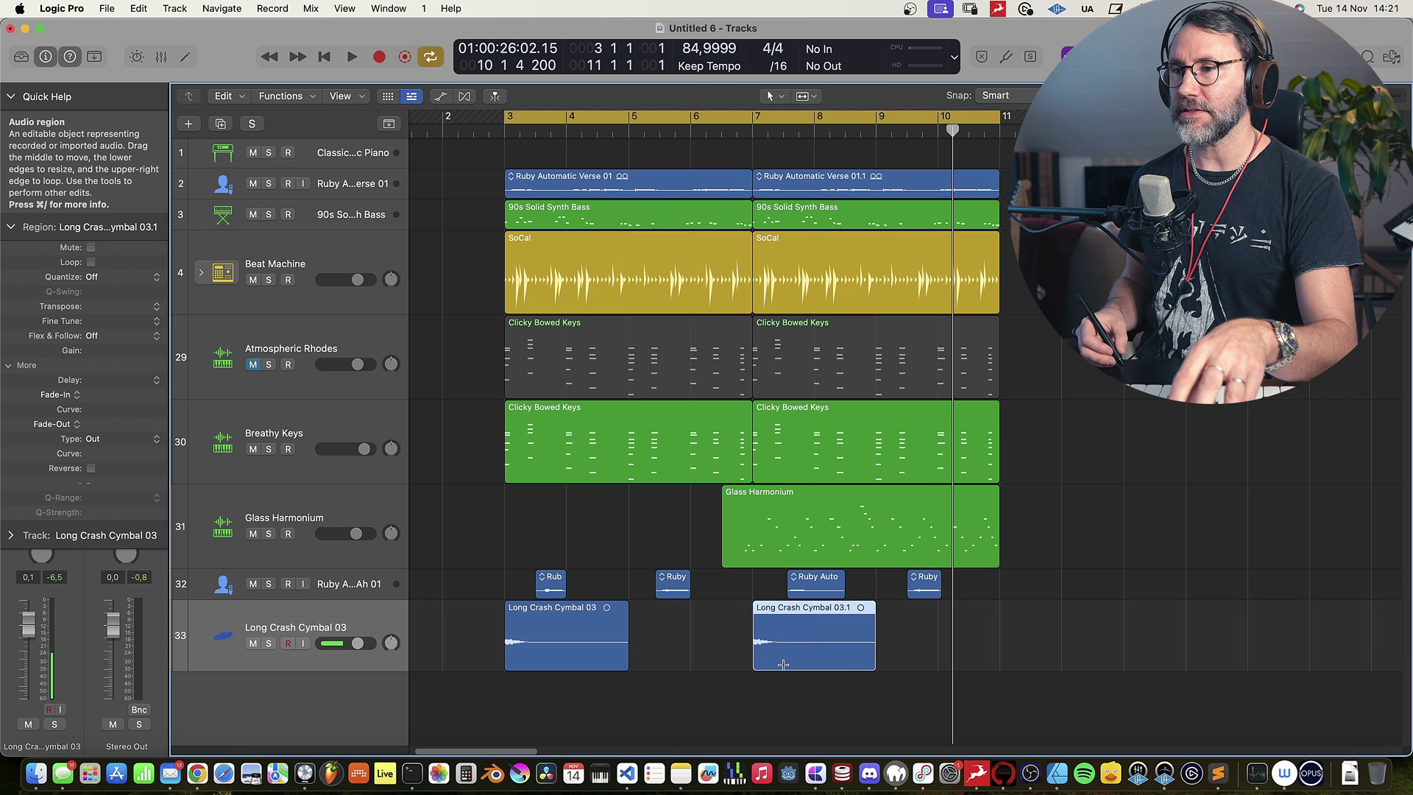
Repeat the first crash cymbal region at bar 5 and shorten the copy to less than one bar.
{"action": "left_click", "coordinate": [700, 637]}
{"action": "left_click", "coordinate": [594, 618]}
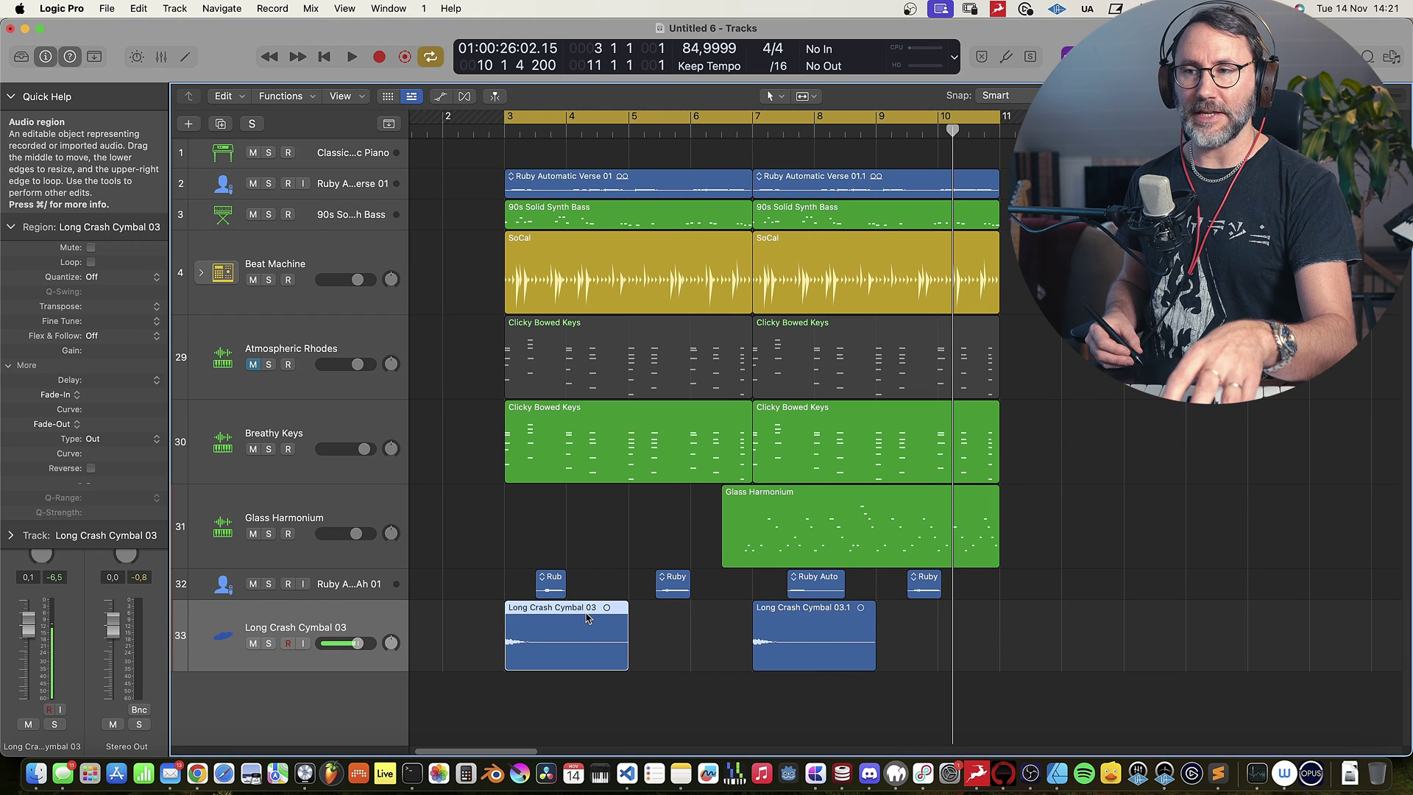
{"action": "key", "text": "super+r"}
{"action": "left_click_drag", "start_coordinate": [745, 656], "coordinate": [657, 645]}
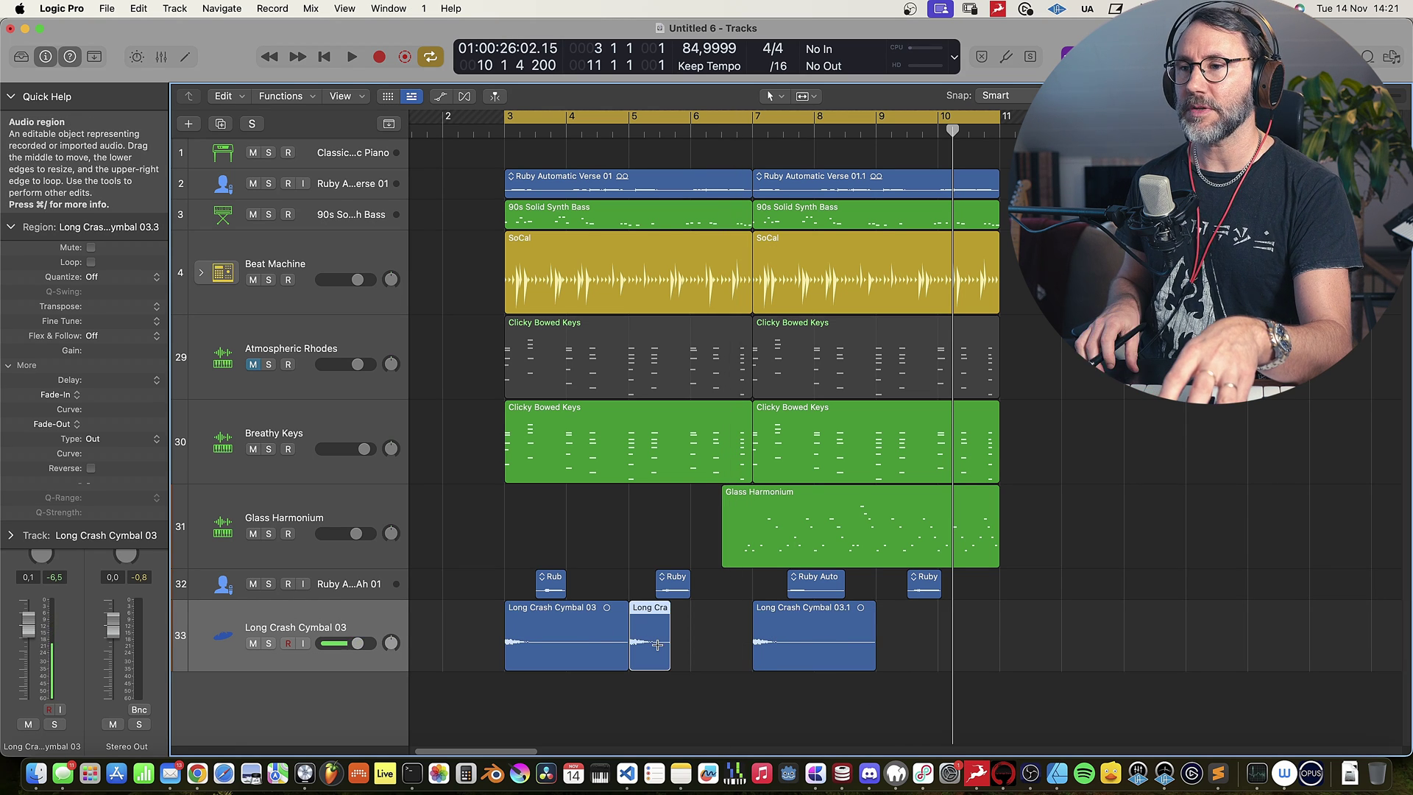
Reverse the shortened crash cymbal region and move it between bars 6 and 7.
{"action": "key", "text": "super+Right"}
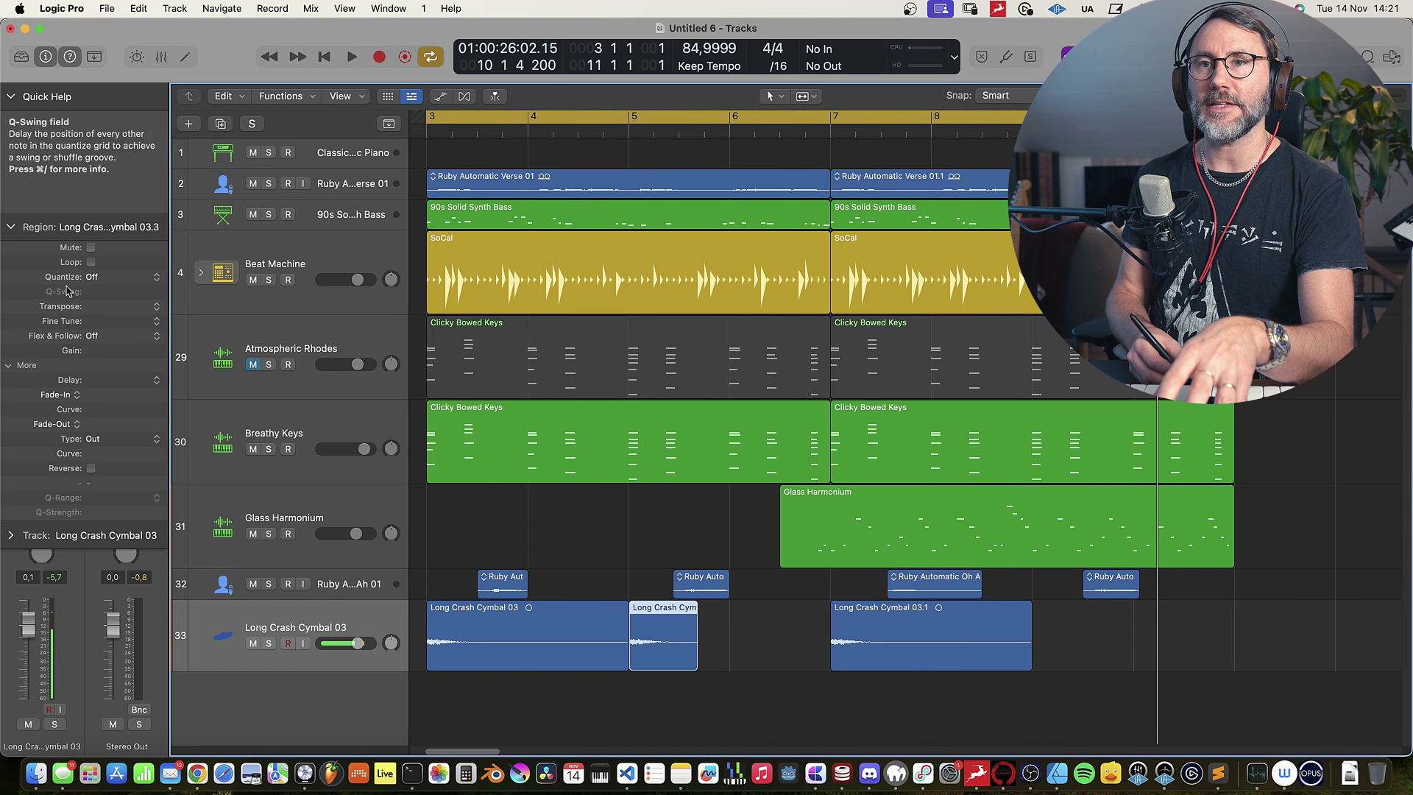
{"action": "left_click", "coordinate": [91, 468]}
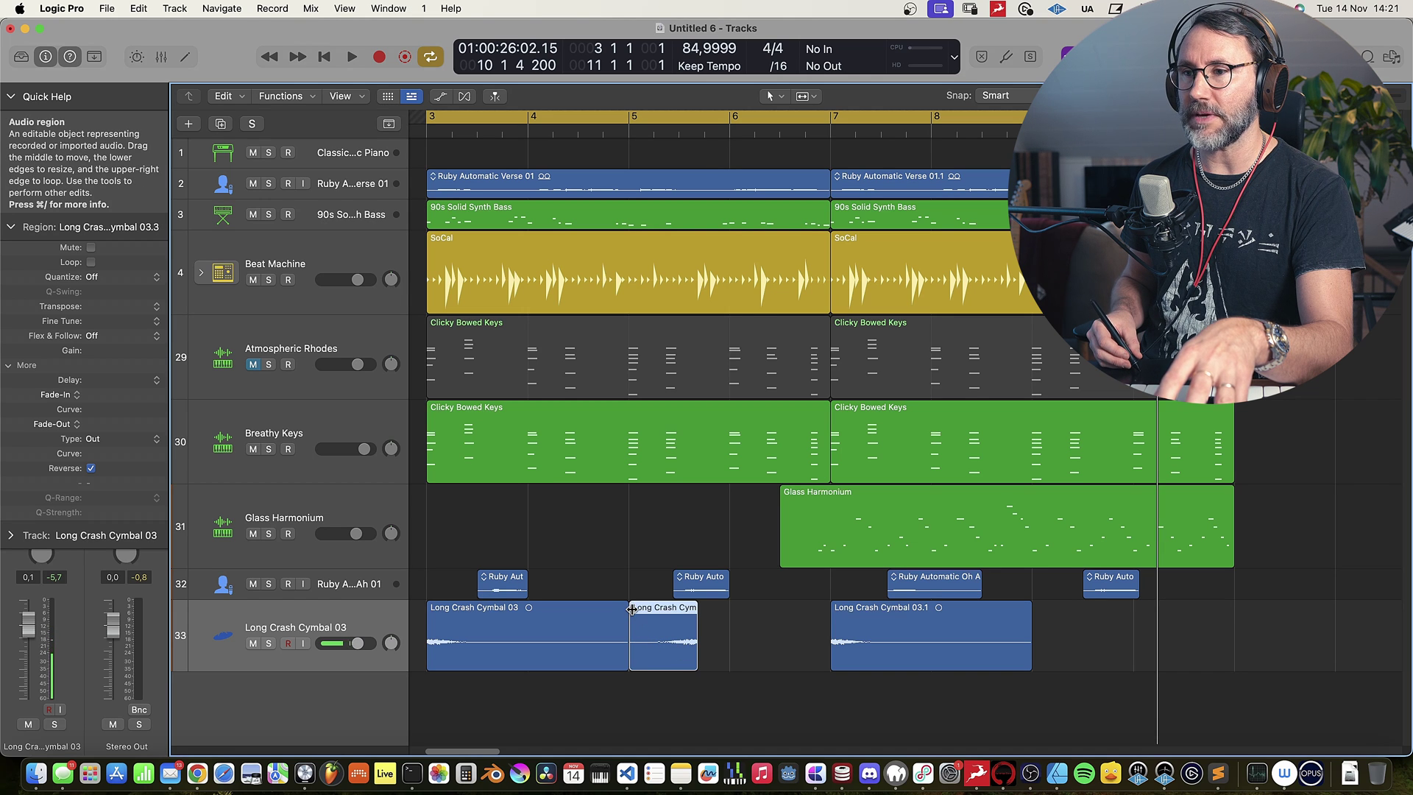
{"action": "left_click_drag", "start_coordinate": [685, 612], "coordinate": [783, 645]}
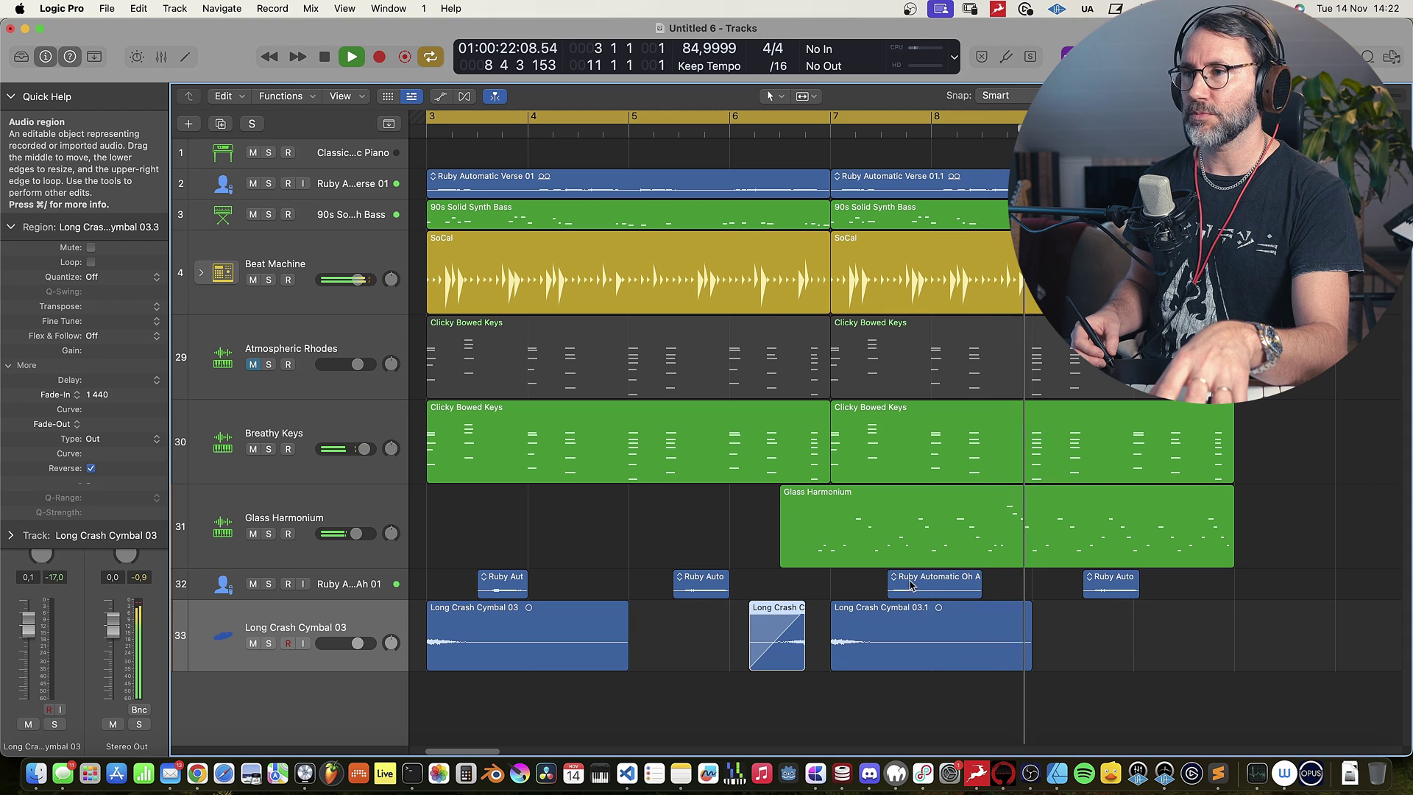
Stop playback, convert the second SoCal region at bar 7 to a MIDI region, and open it in the Piano Roll.
{"action": "left_click", "coordinate": [898, 245]}
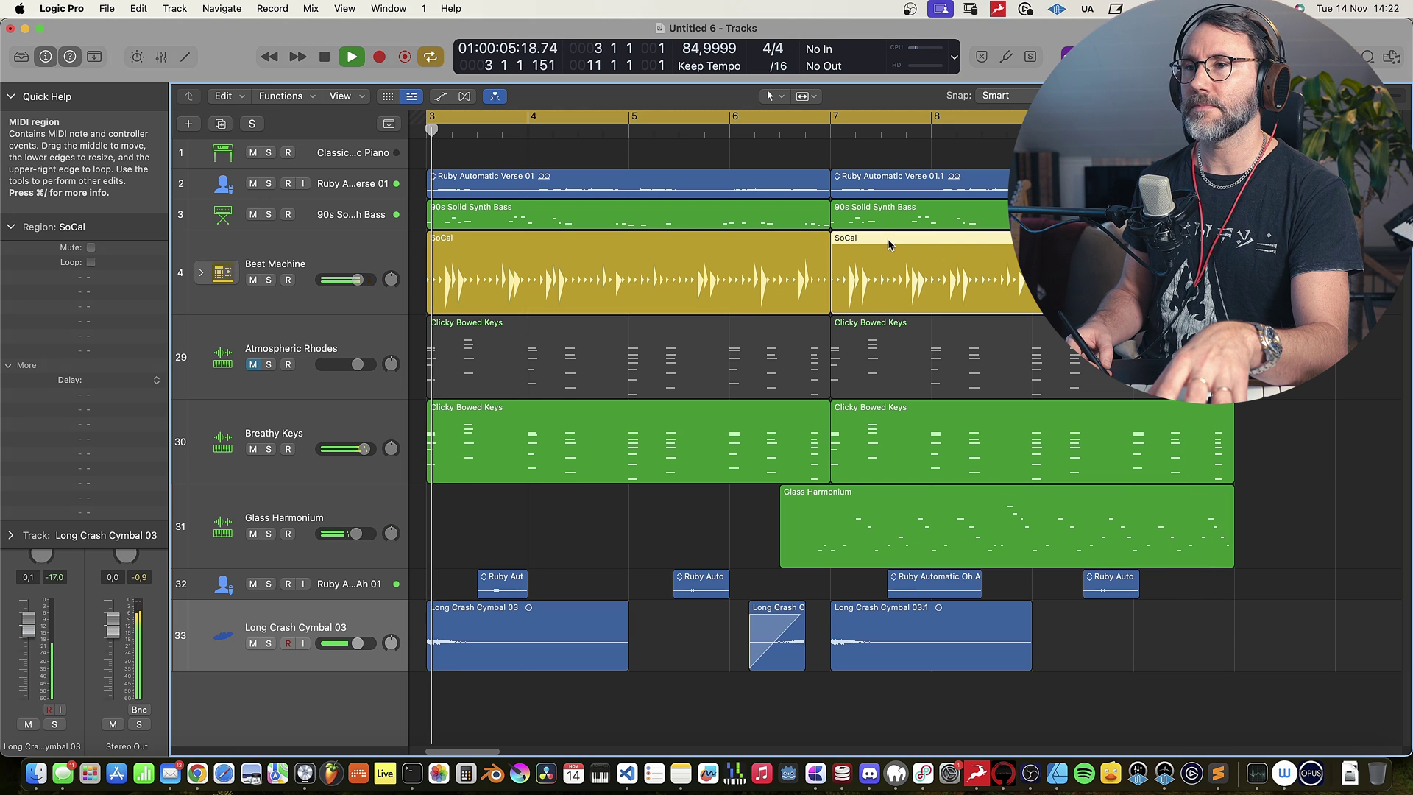
{"action": "left_click", "coordinate": [698, 240], "text": "shift"}
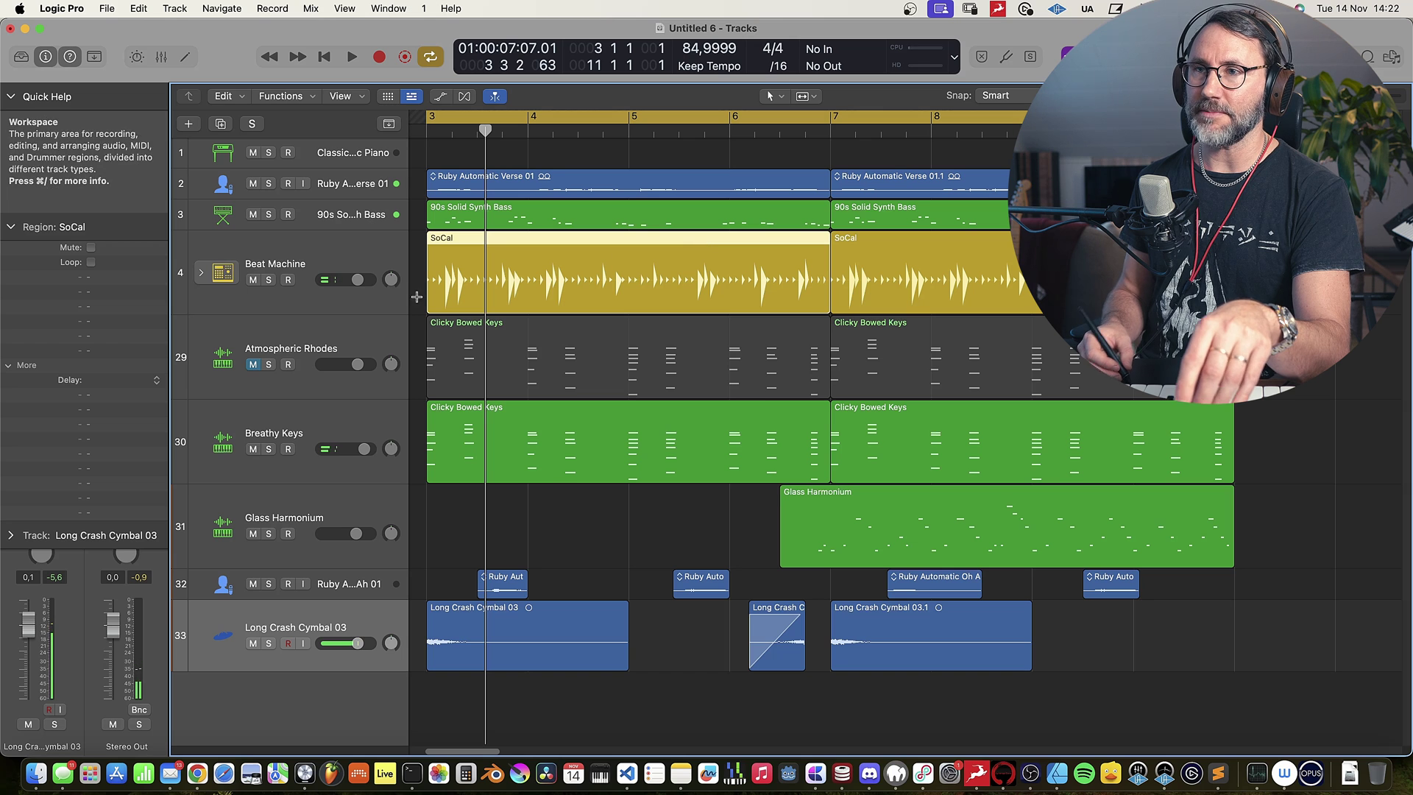
{"action": "key", "text": "space"}
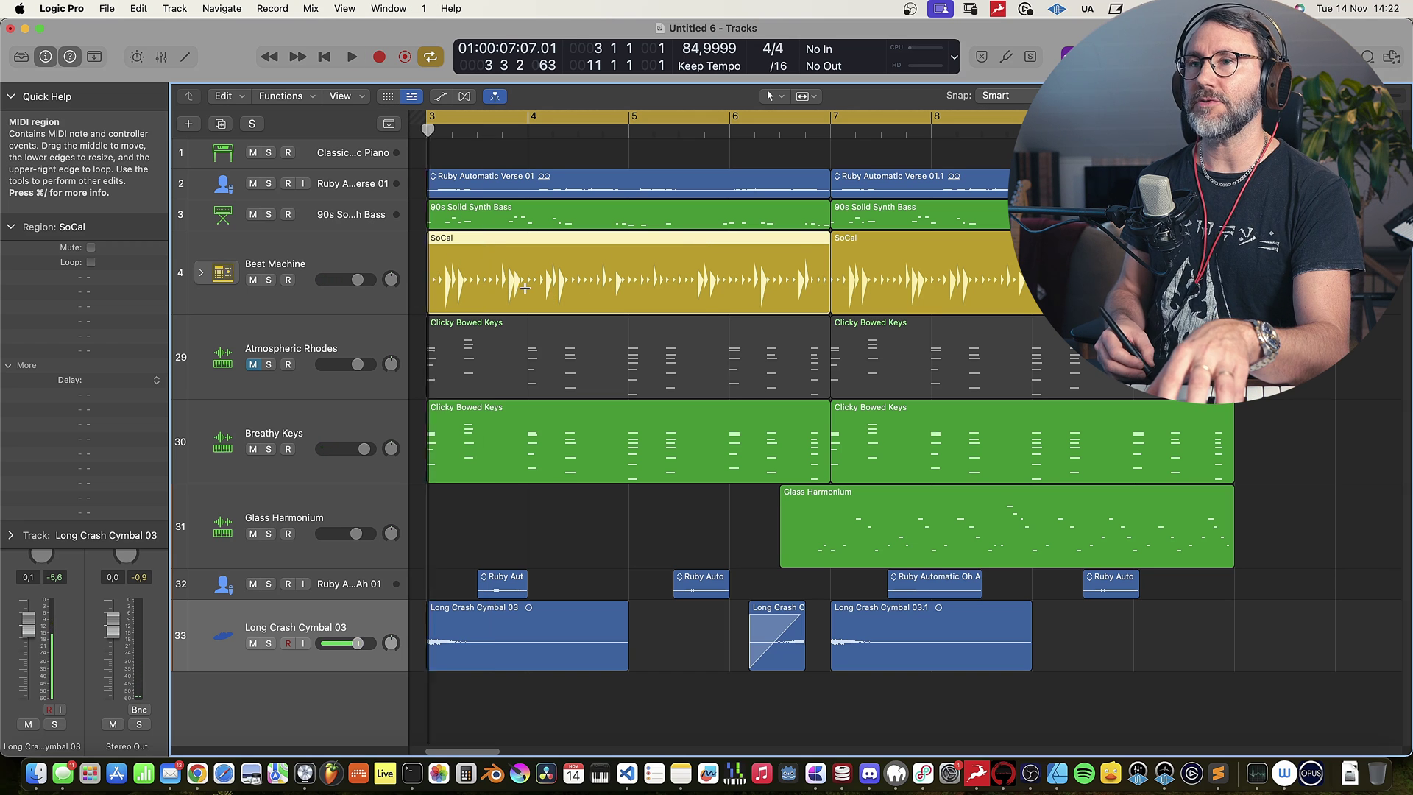
{"action": "key", "text": "period"}
{"action": "key", "text": "period"}
{"action": "key", "text": "period"}
{"action": "key", "text": "period"}
{"action": "key", "text": "Right"}
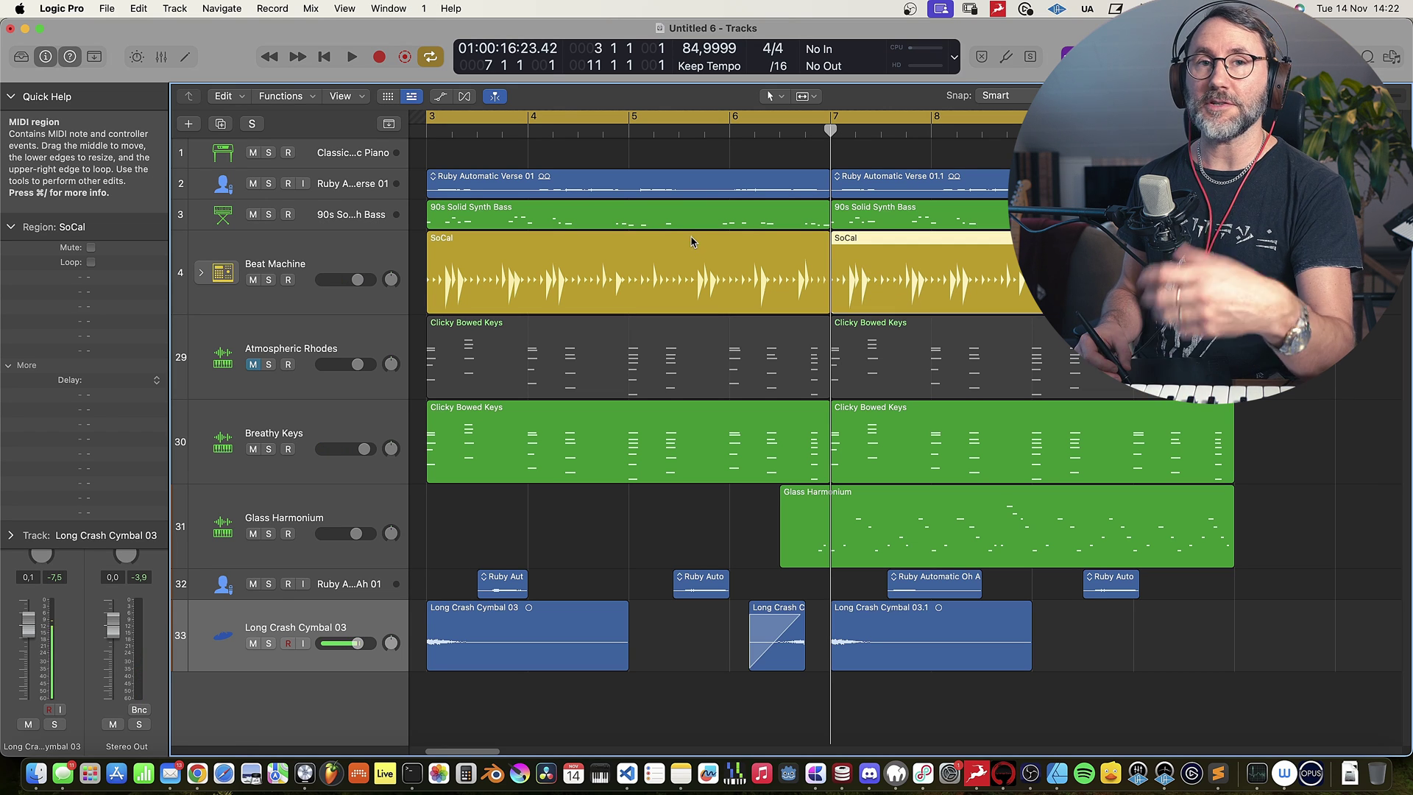
{"action": "right_click", "coordinate": [899, 252]}
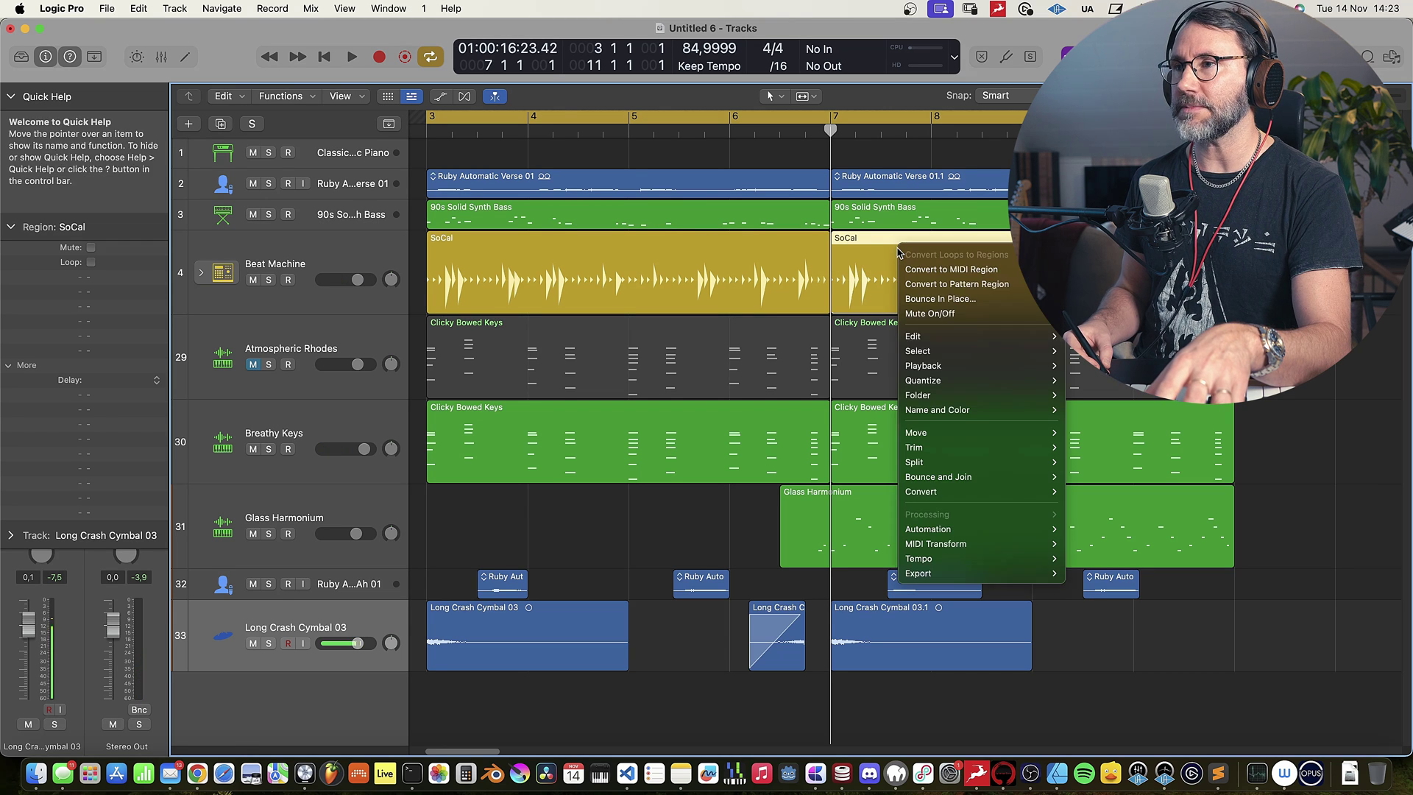
{"action": "left_click", "coordinate": [957, 271]}
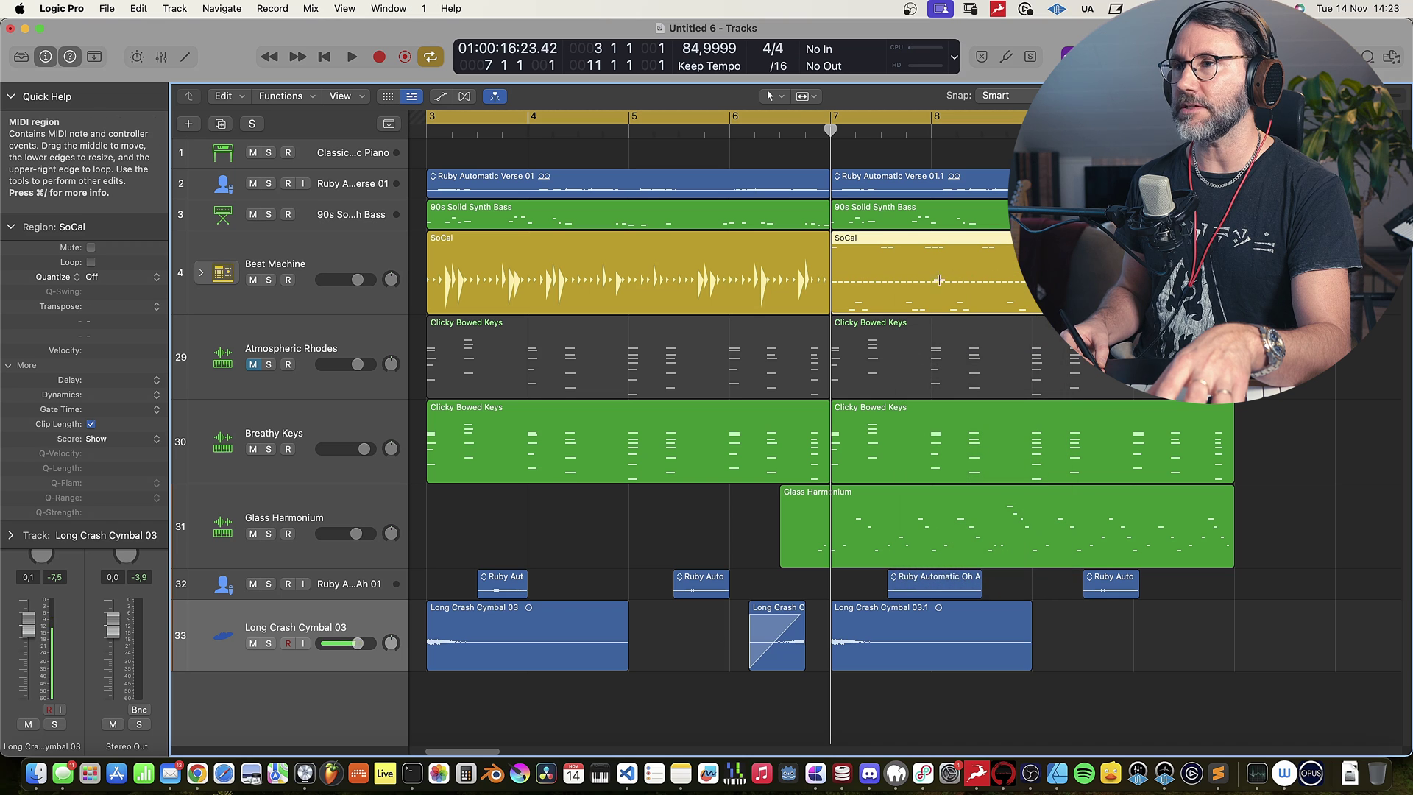
{"action": "double_click", "coordinate": [872, 247]}
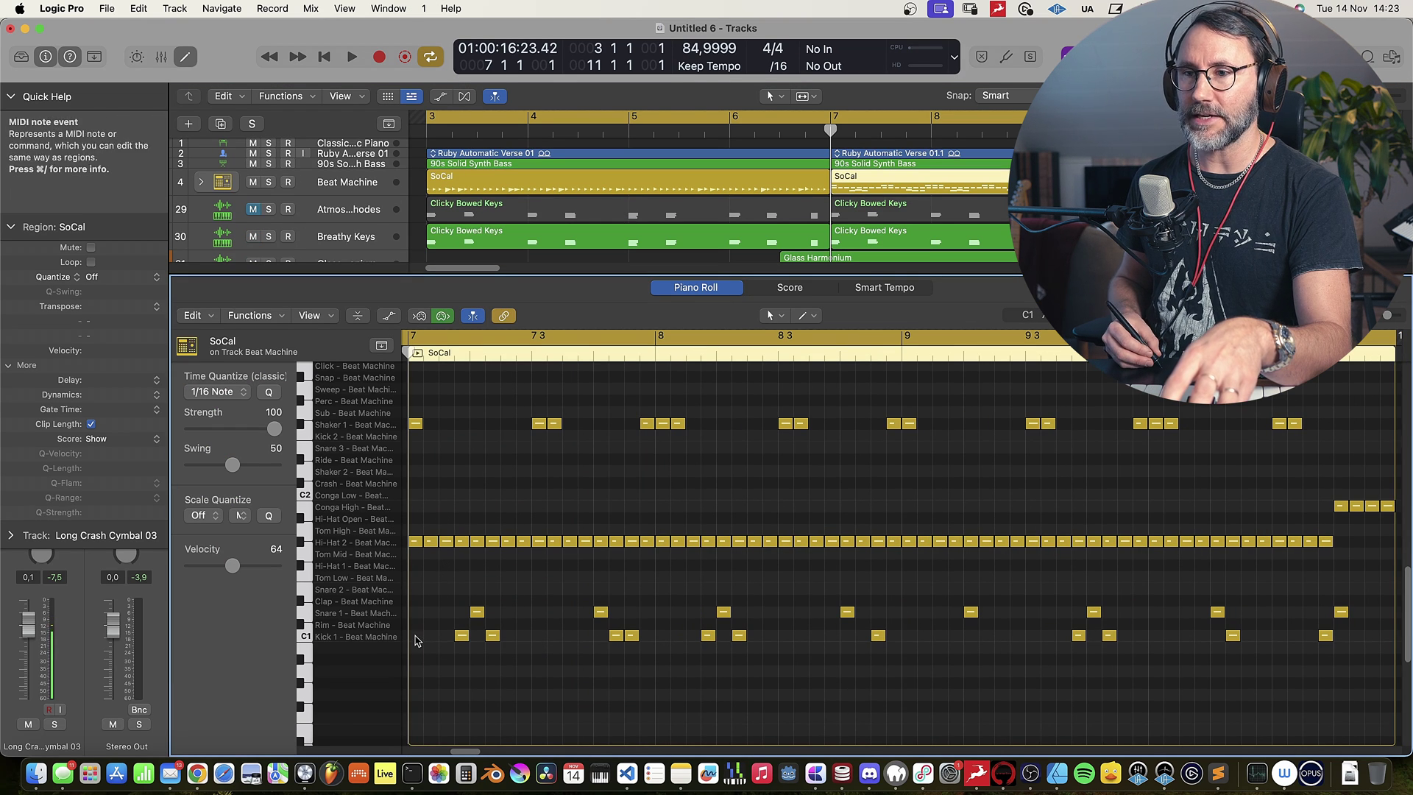
Convert the first SoCal region to a Pattern Region, turn on the first Kick 1 step, and play the pattern.
{"action": "right_click", "coordinate": [493, 190]}
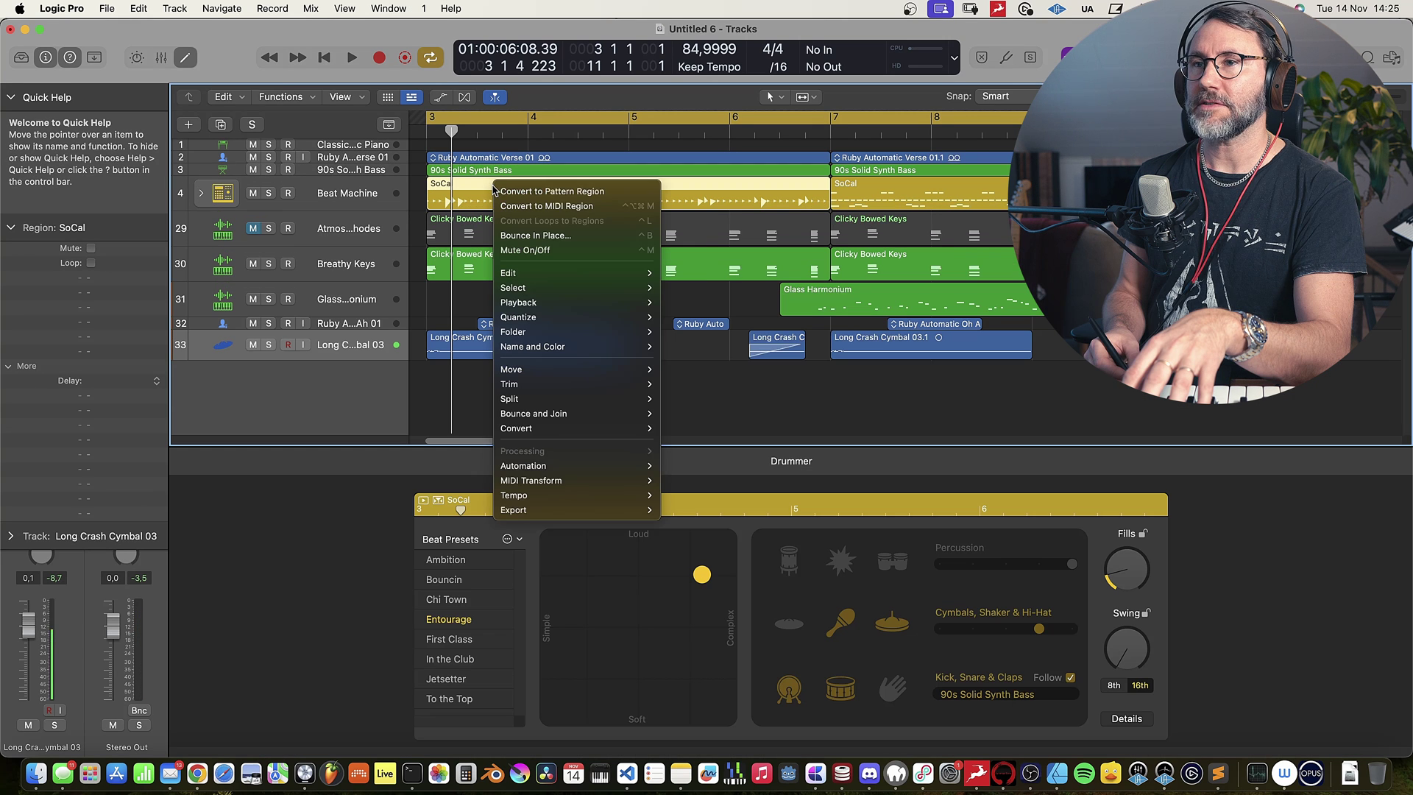
{"action": "left_click", "coordinate": [559, 194]}
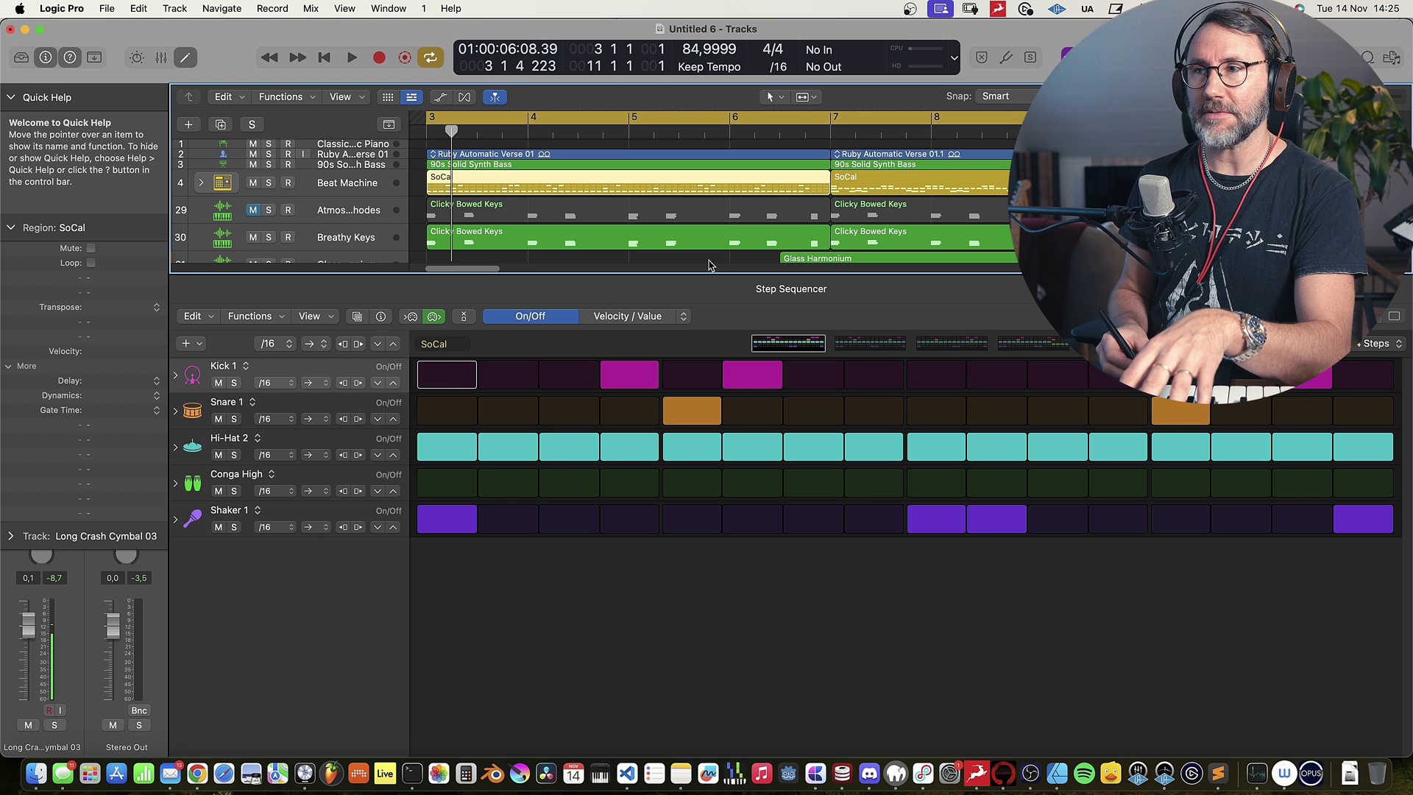
{"action": "left_click_drag", "start_coordinate": [300, 197], "coordinate": [293, 255]}
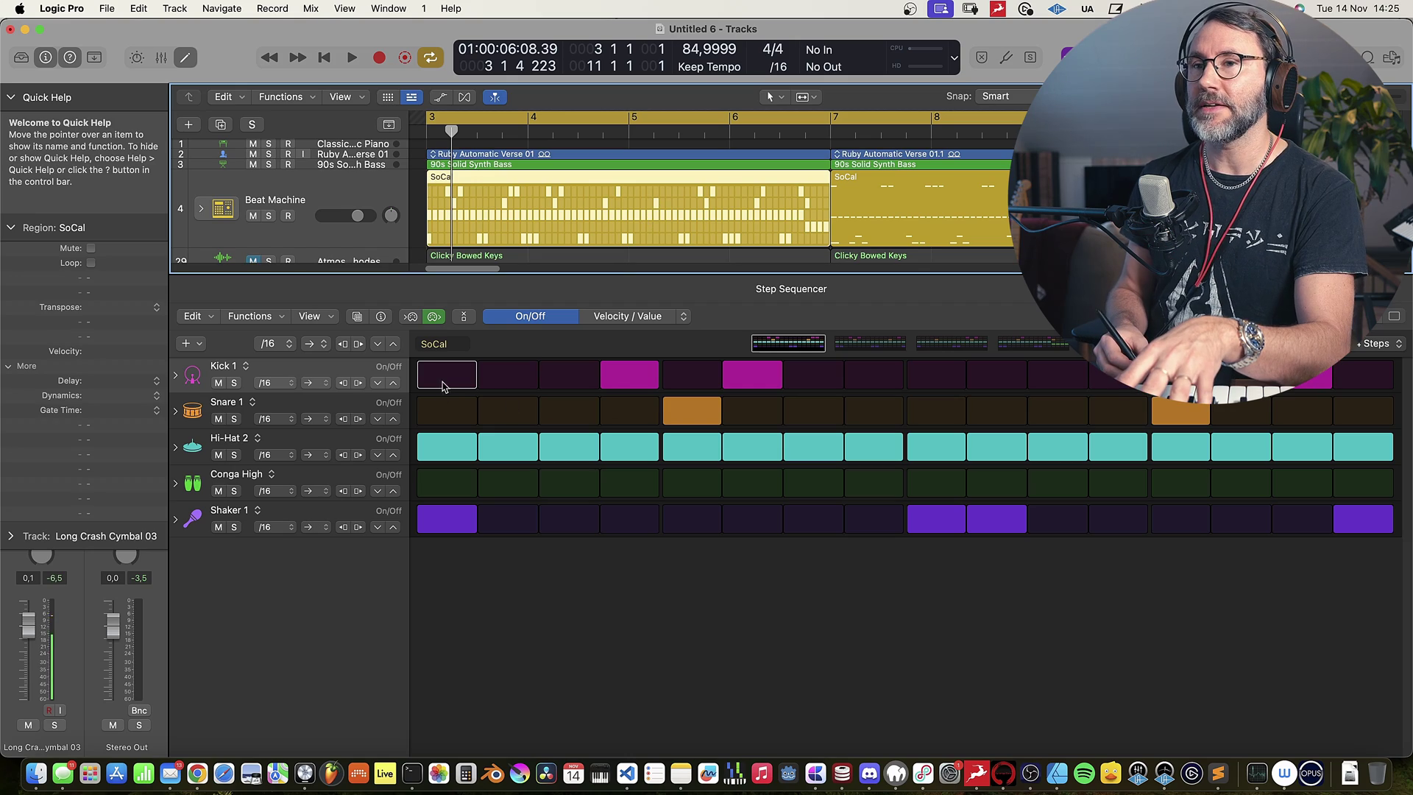
{"action": "left_click", "coordinate": [468, 373]}
{"action": "key", "text": "space"}
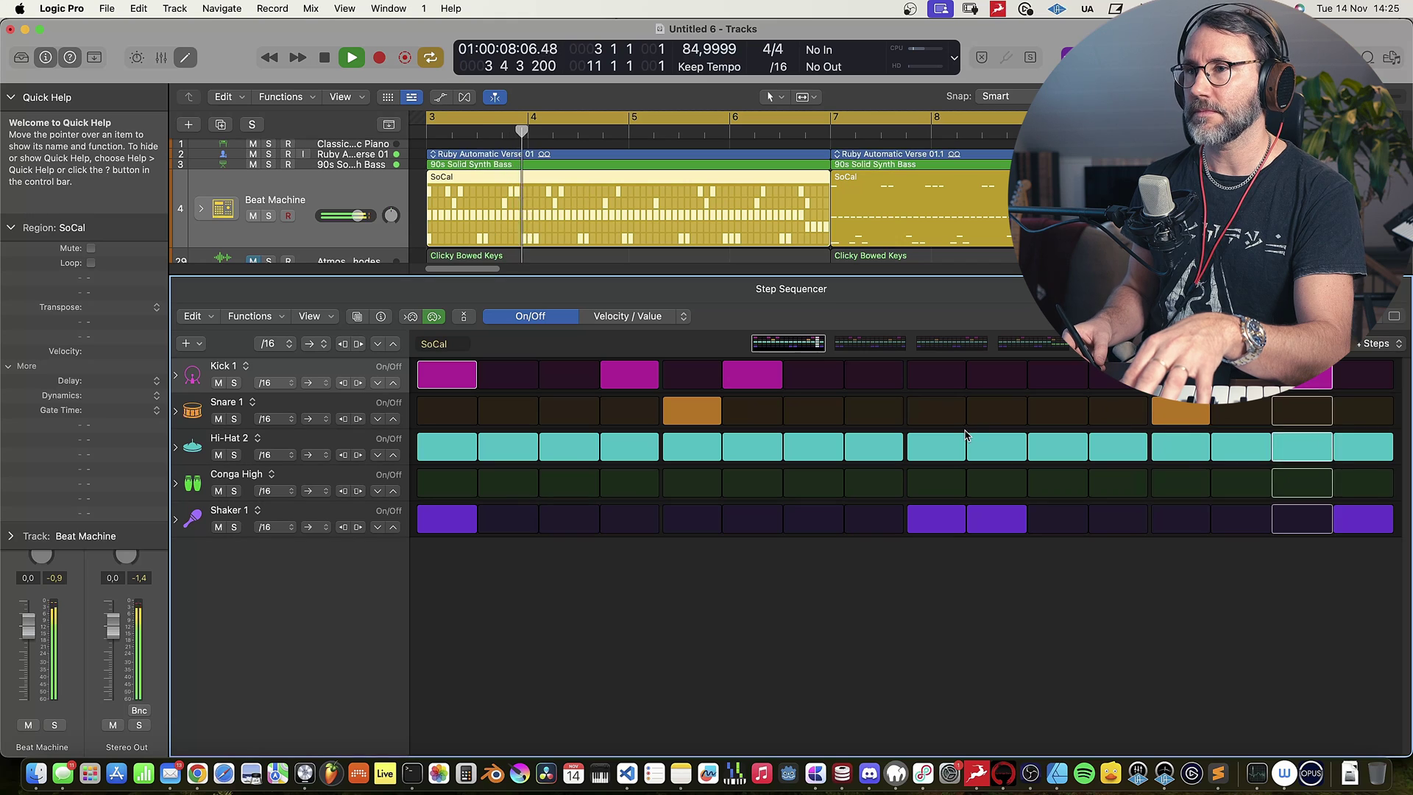
Hide the Step Sequencer during playback, enlarge the Verse vocal and synth bass tracks, and reduce the Beat Machine track's height.
{"action": "key", "text": "x"}
{"action": "key", "text": "x"}
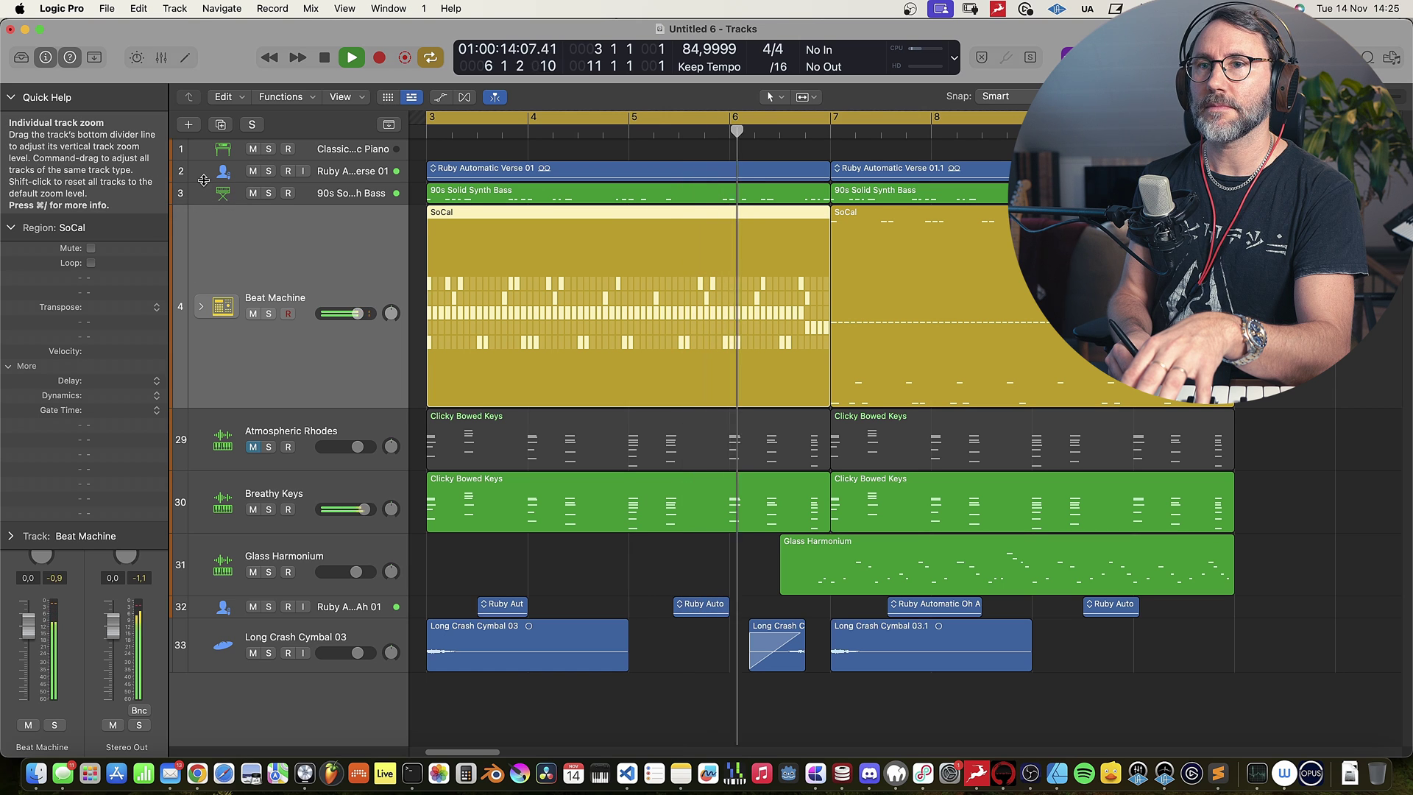
{"action": "left_click_drag", "start_coordinate": [206, 182], "coordinate": [206, 275]}
{"action": "left_click_drag", "start_coordinate": [207, 446], "coordinate": [207, 364]}
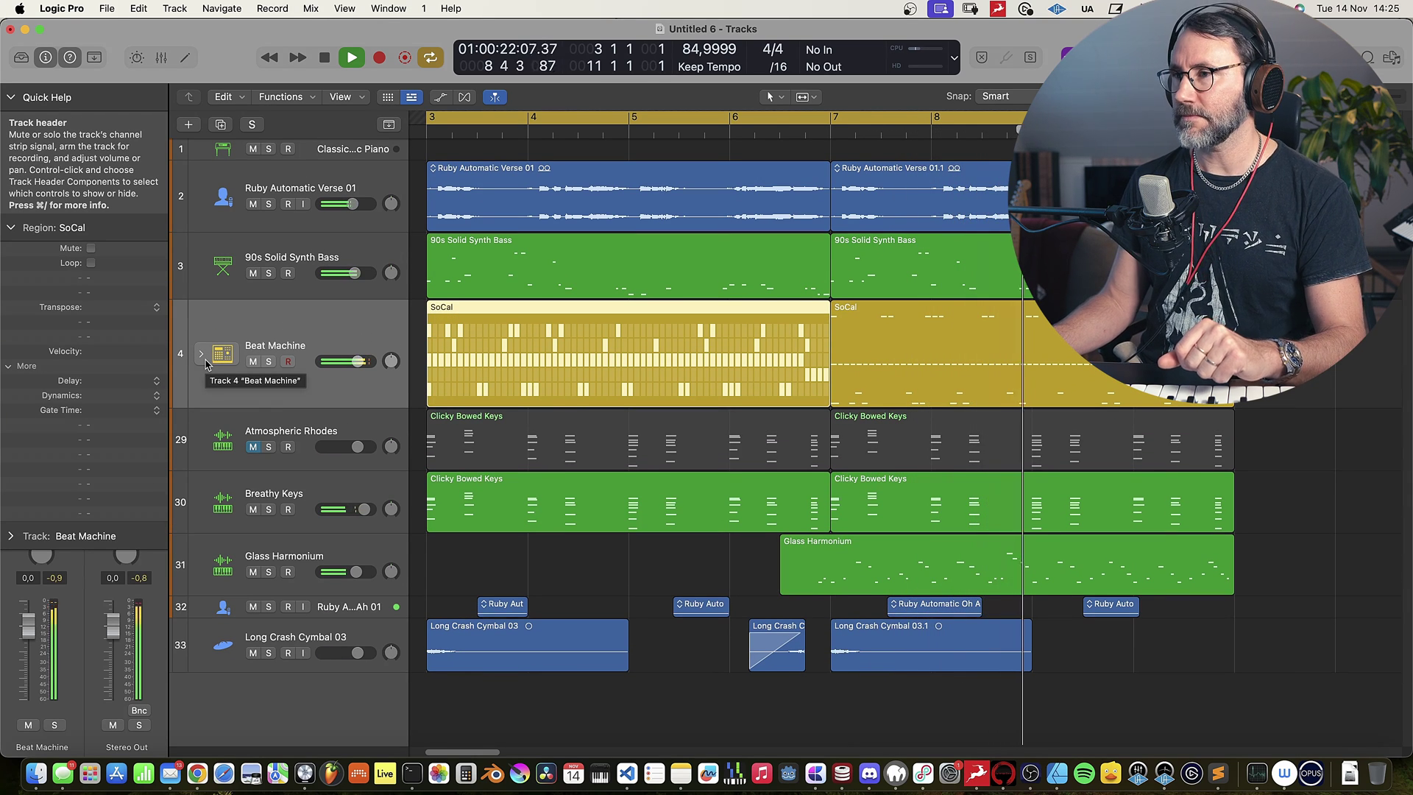
{"action": "key", "text": "super+Left"}
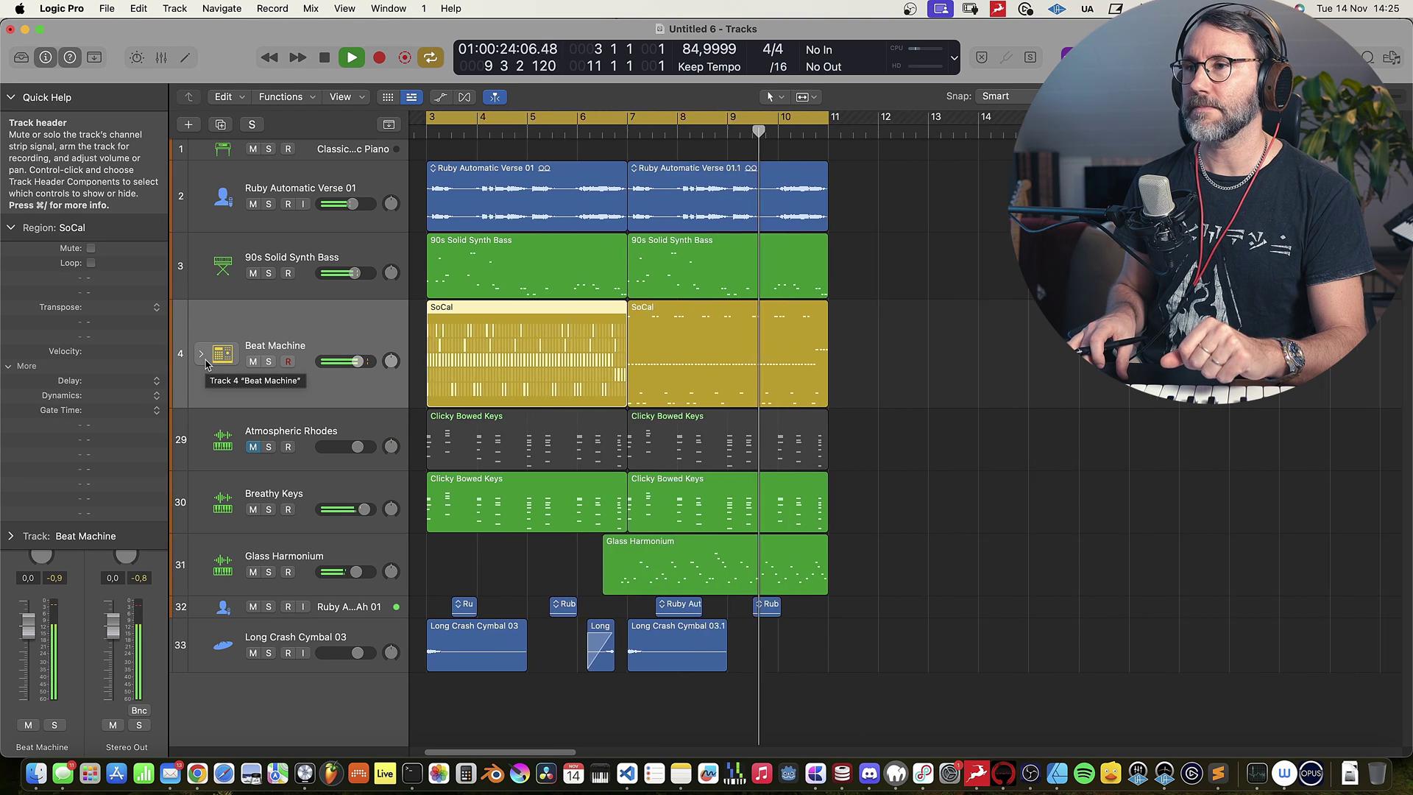